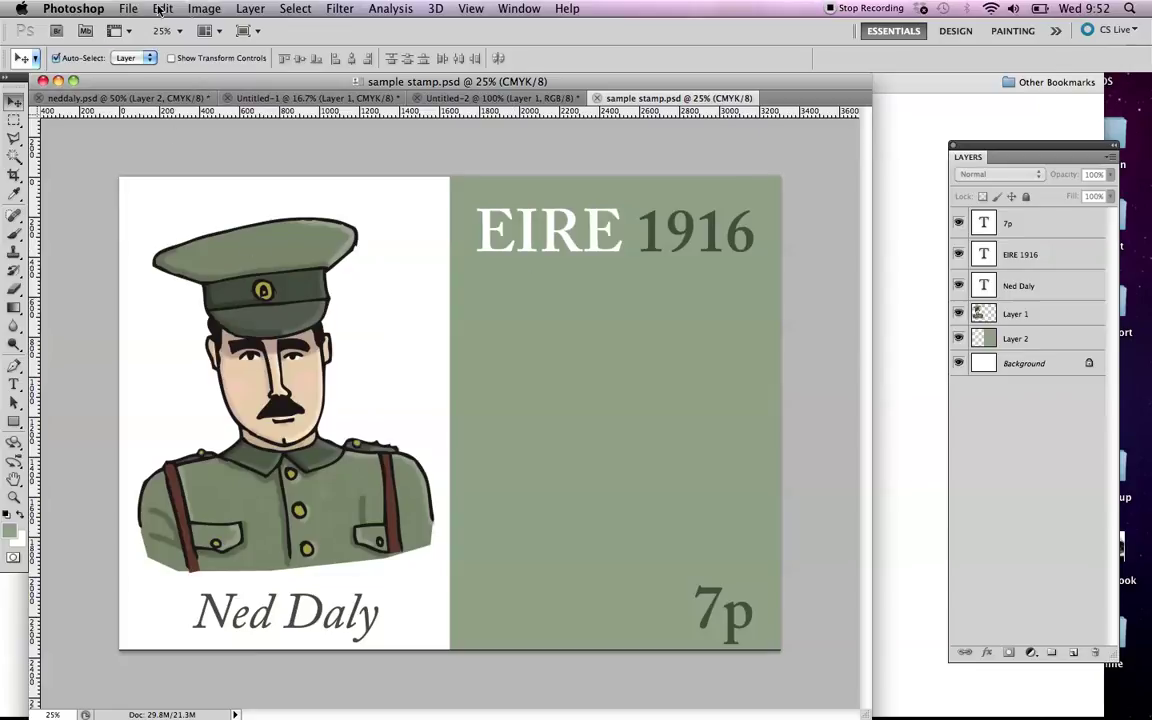
Step: Set the stamp image's resolution to 300 pixels/inch in Image Size, then view the Chrome reference stamps
{"action": "left_click", "coordinate": [204, 9]}
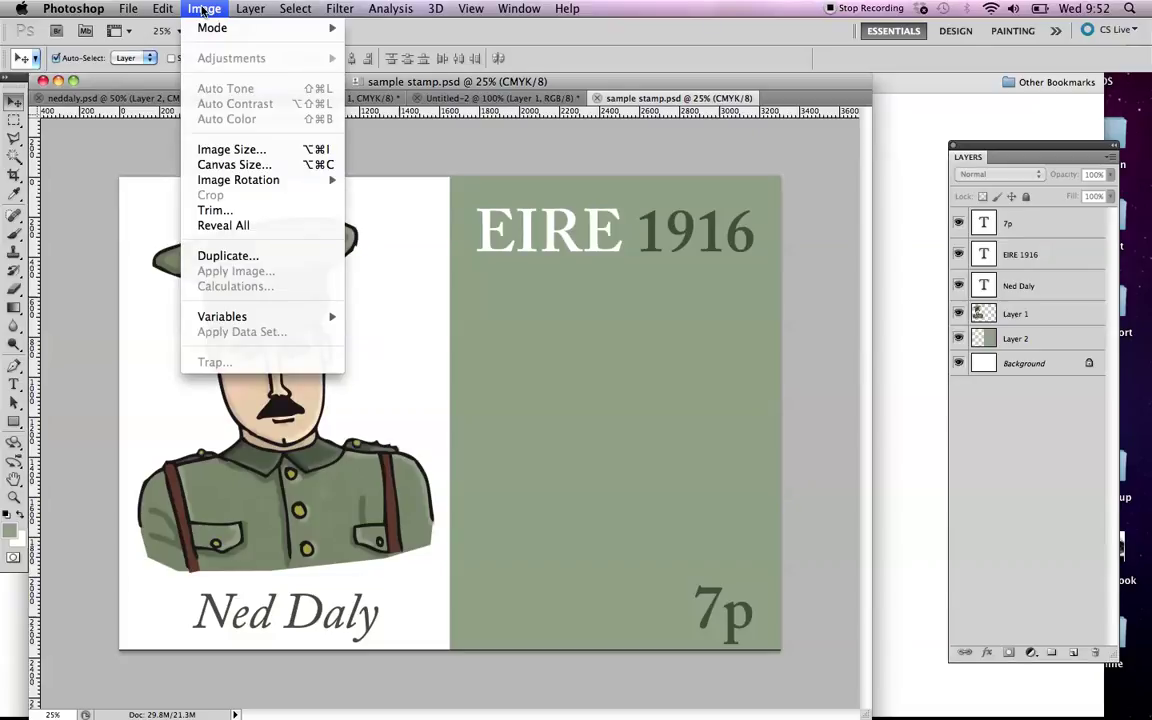
{"action": "left_click", "coordinate": [229, 149]}
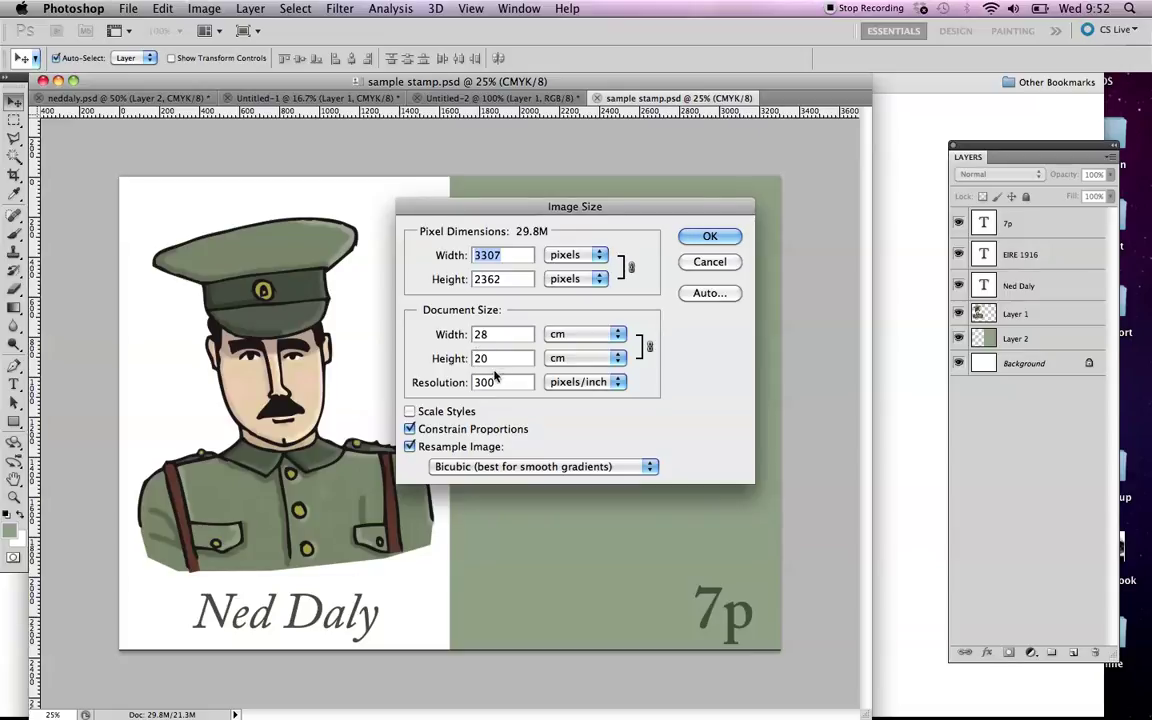
{"action": "left_click_drag", "start_coordinate": [476, 382], "coordinate": [484, 382]}
{"action": "type", "text": "3"}
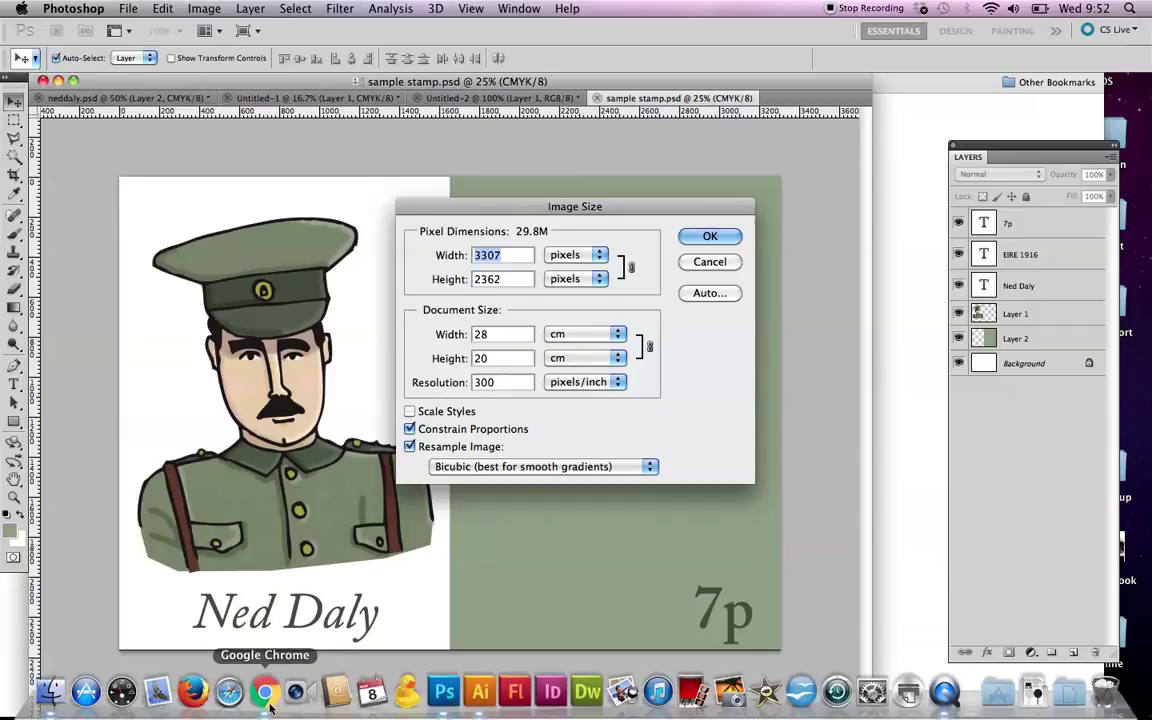
{"action": "left_click", "coordinate": [266, 700]}
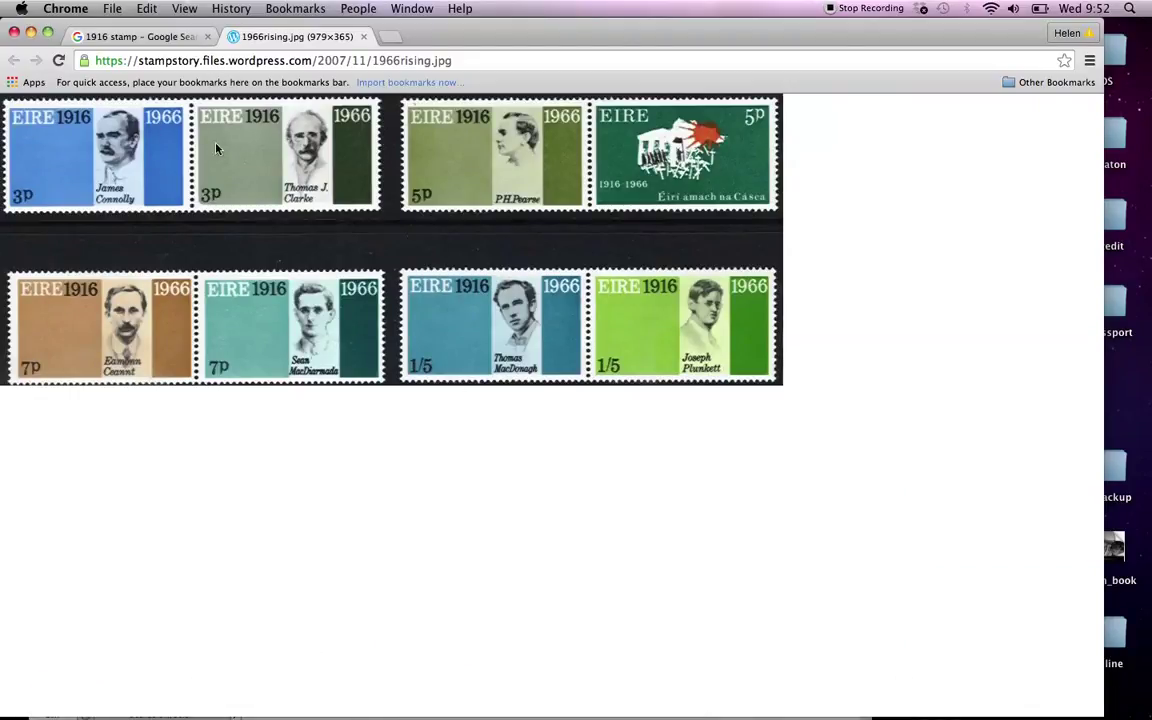
Step: Apply the 300 pixels/inch image size to sample stamp.psd
{"action": "mouse_move", "coordinate": [335, 705]}
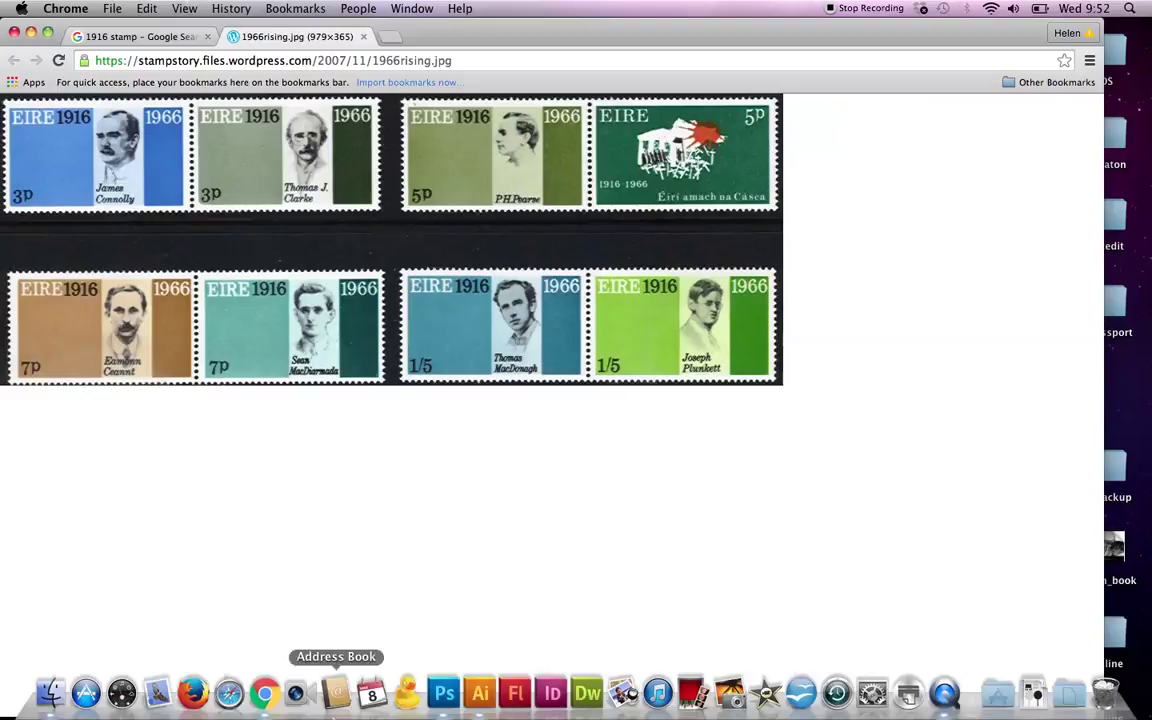
{"action": "left_click", "coordinate": [436, 698]}
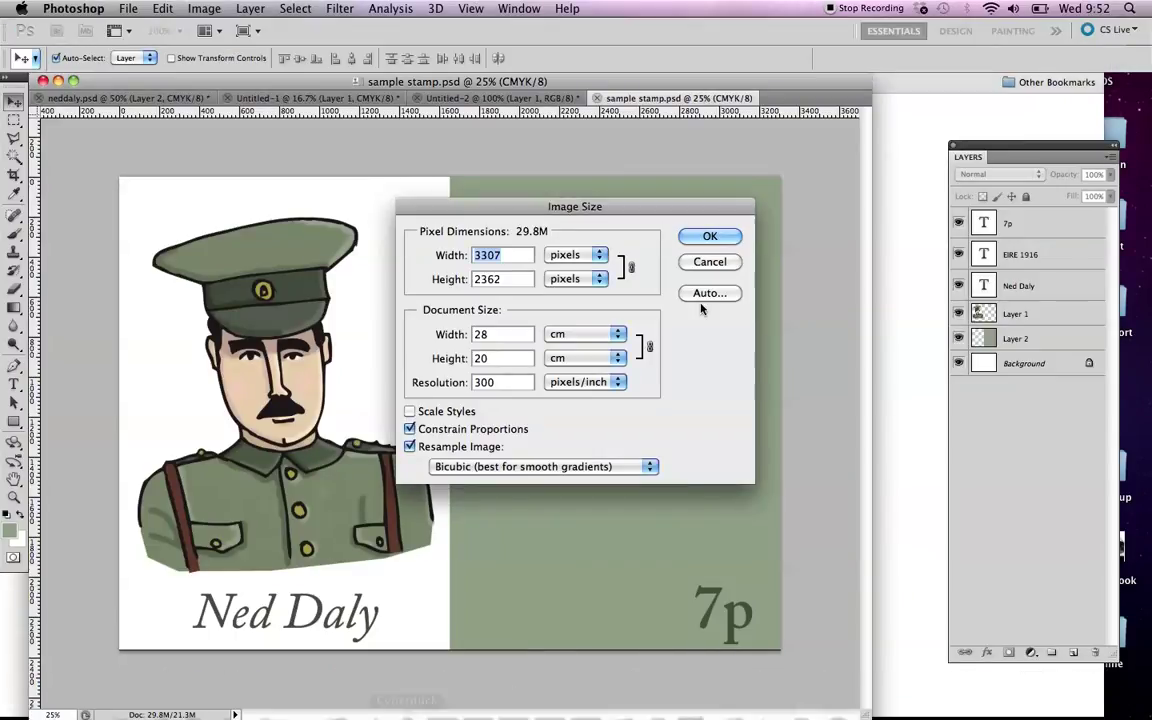
{"action": "left_click", "coordinate": [714, 240]}
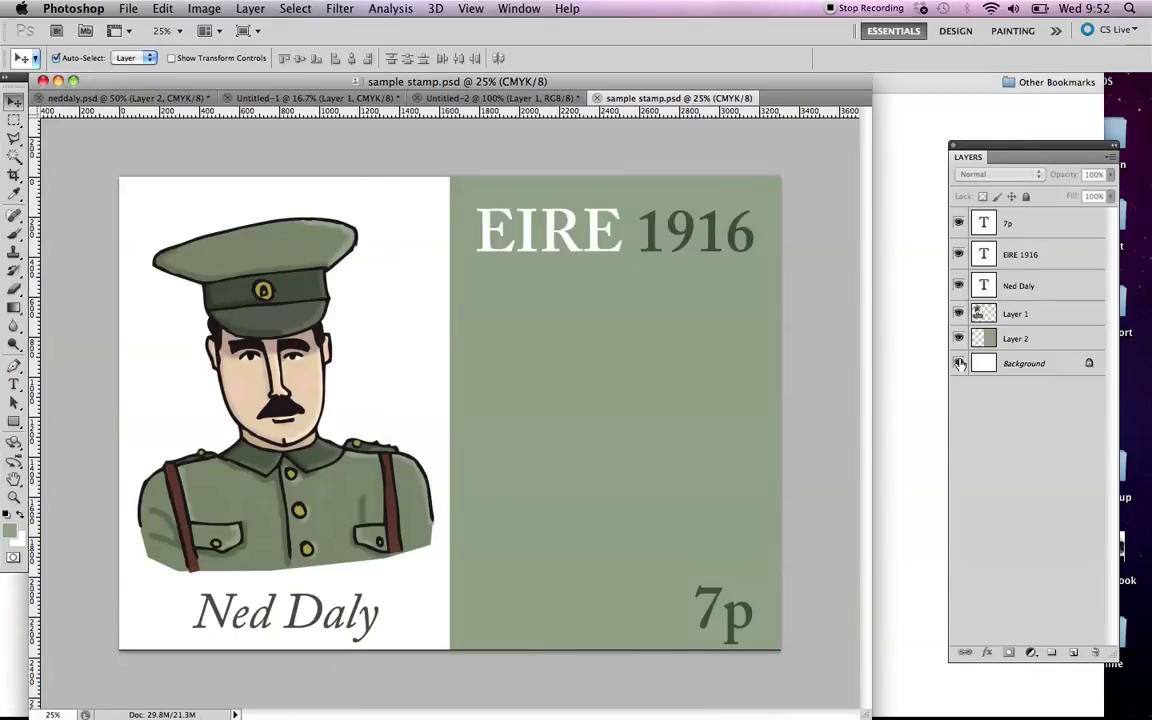
Step: Toggle the soldier, green panel, Ned Daly, EIRE 1916 and 7p layers to check each one
{"action": "left_click", "coordinate": [958, 315]}
{"action": "left_click", "coordinate": [958, 315]}
{"action": "left_click", "coordinate": [958, 339]}
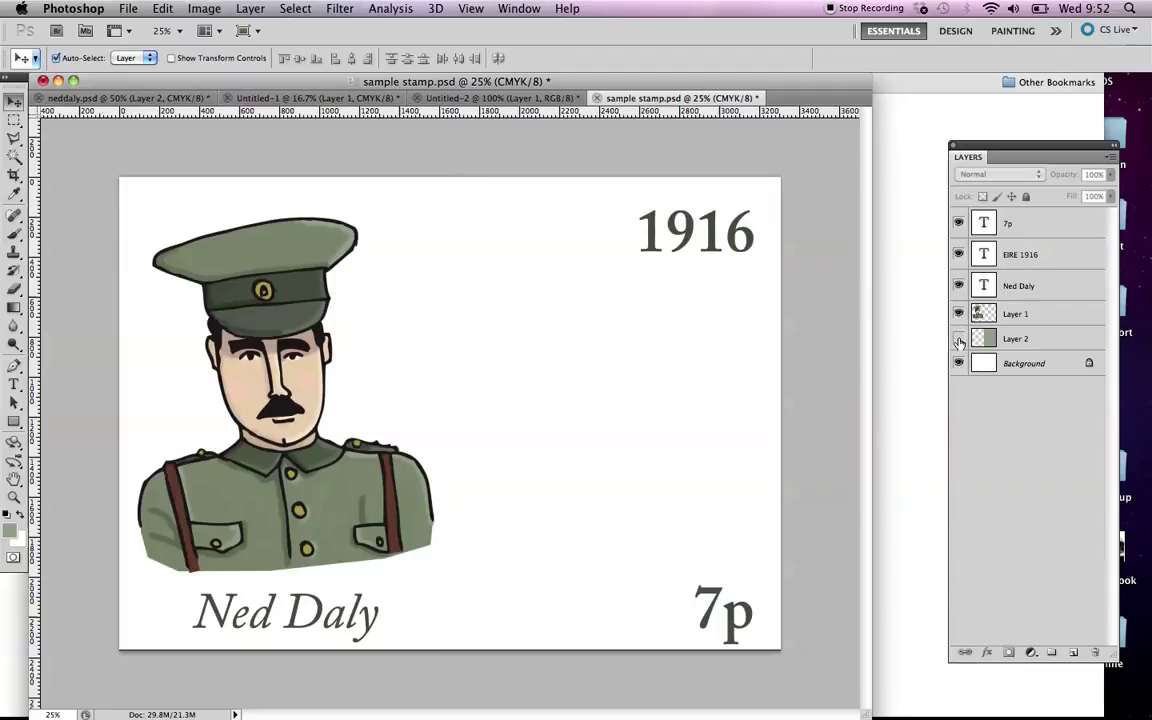
{"action": "left_click", "coordinate": [958, 339]}
{"action": "left_click", "coordinate": [958, 286]}
{"action": "left_click", "coordinate": [958, 286]}
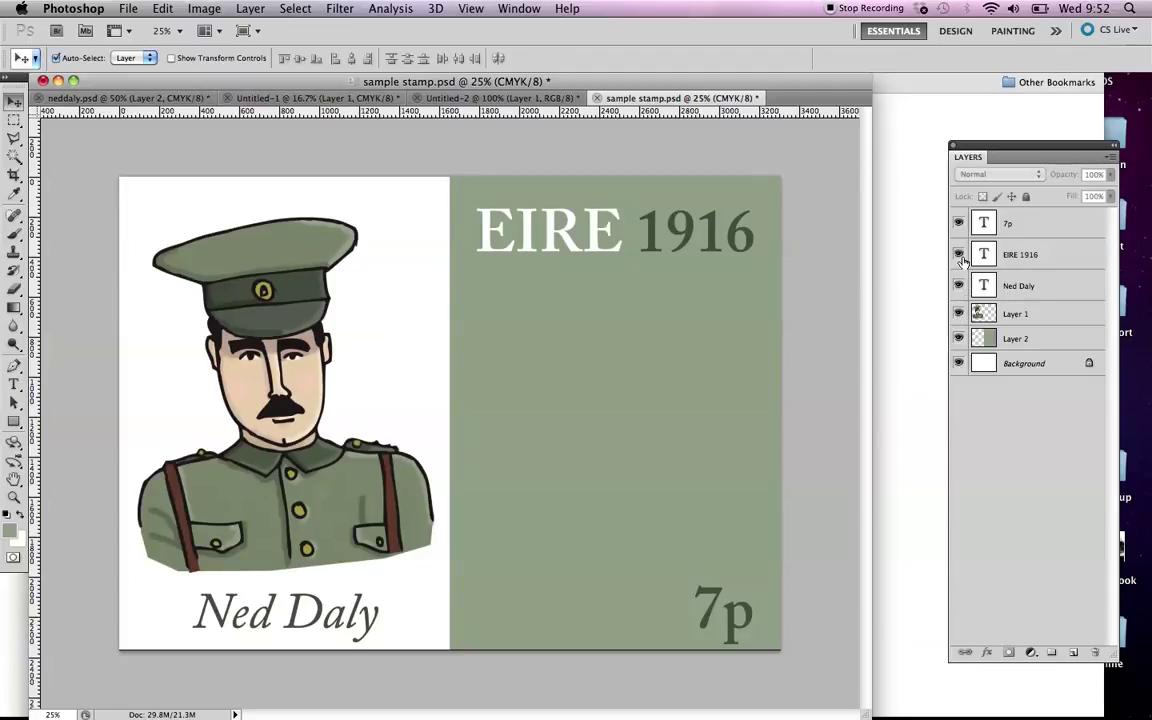
{"action": "left_click", "coordinate": [958, 255]}
{"action": "left_click", "coordinate": [958, 255]}
{"action": "left_click", "coordinate": [958, 223]}
{"action": "left_click", "coordinate": [958, 223]}
Step: Save the stamp, select the entire canvas and Copy Merged
{"action": "left_click", "coordinate": [130, 12]}
{"action": "left_click", "coordinate": [167, 245]}
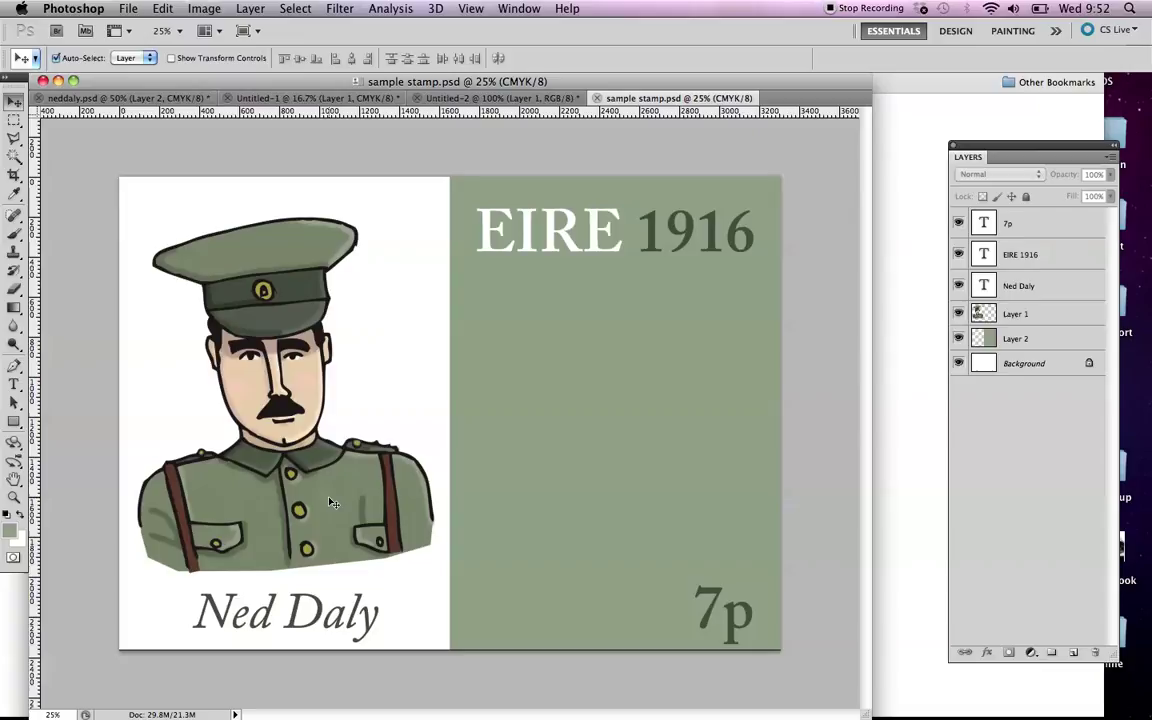
{"action": "left_click", "coordinate": [295, 9]}
{"action": "left_click", "coordinate": [300, 28]}
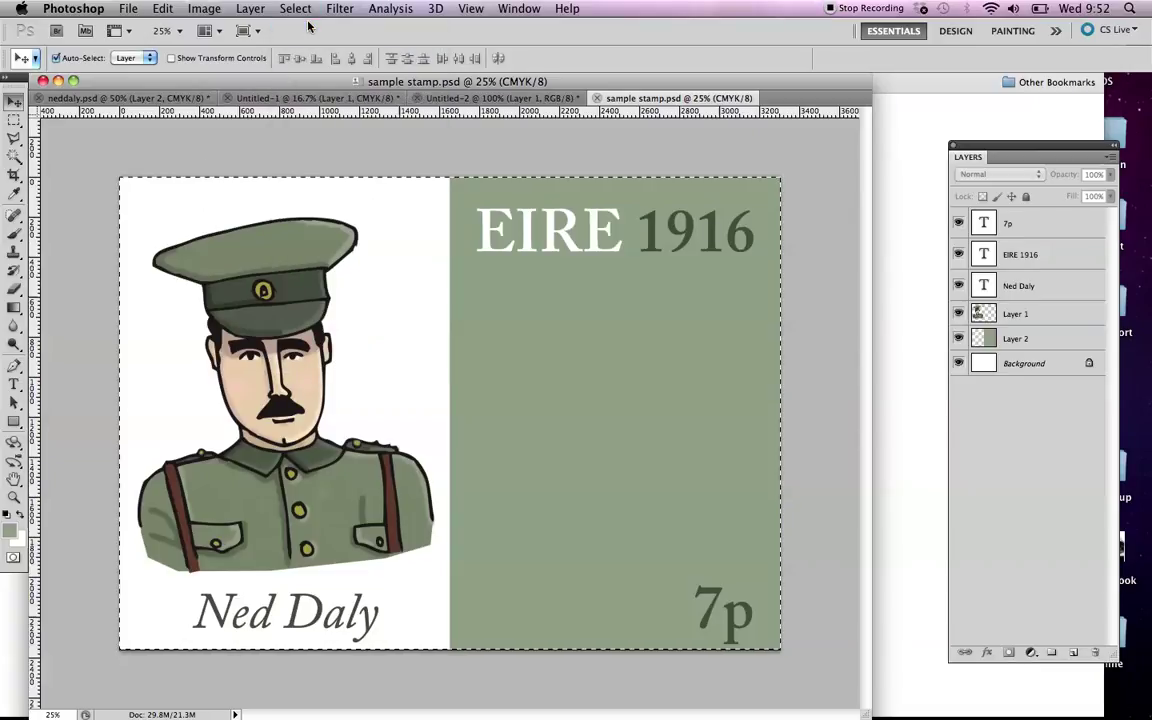
{"action": "left_click", "coordinate": [162, 9]}
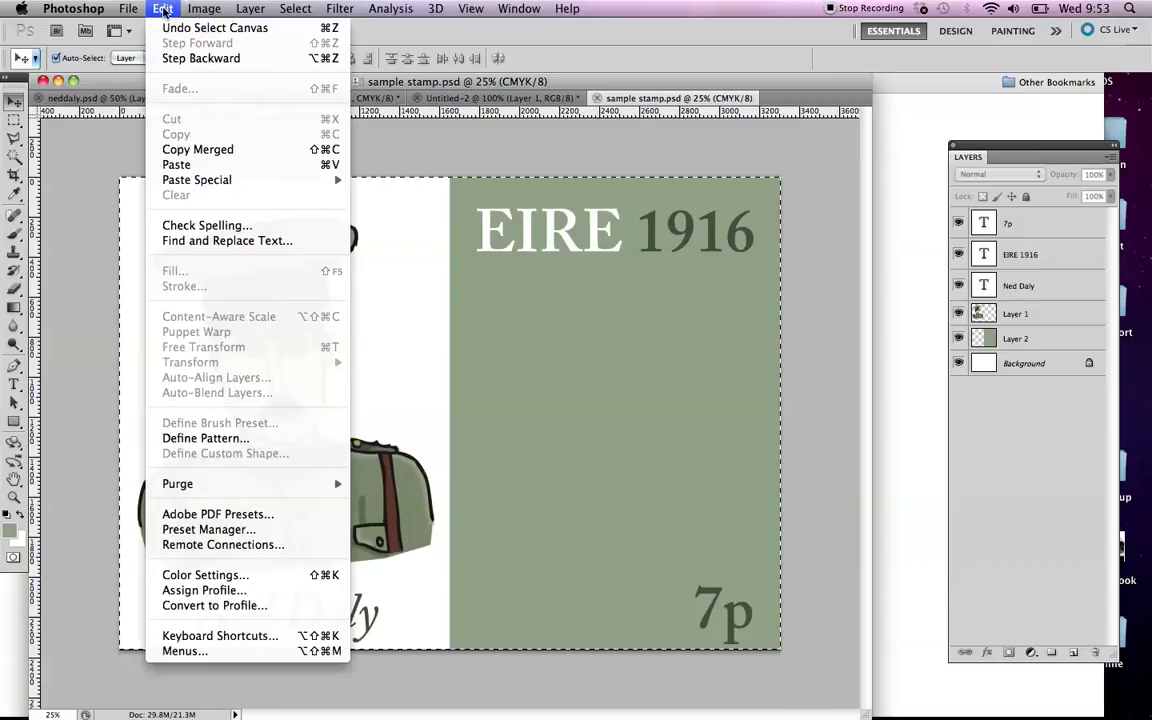
{"action": "left_click", "coordinate": [202, 150]}
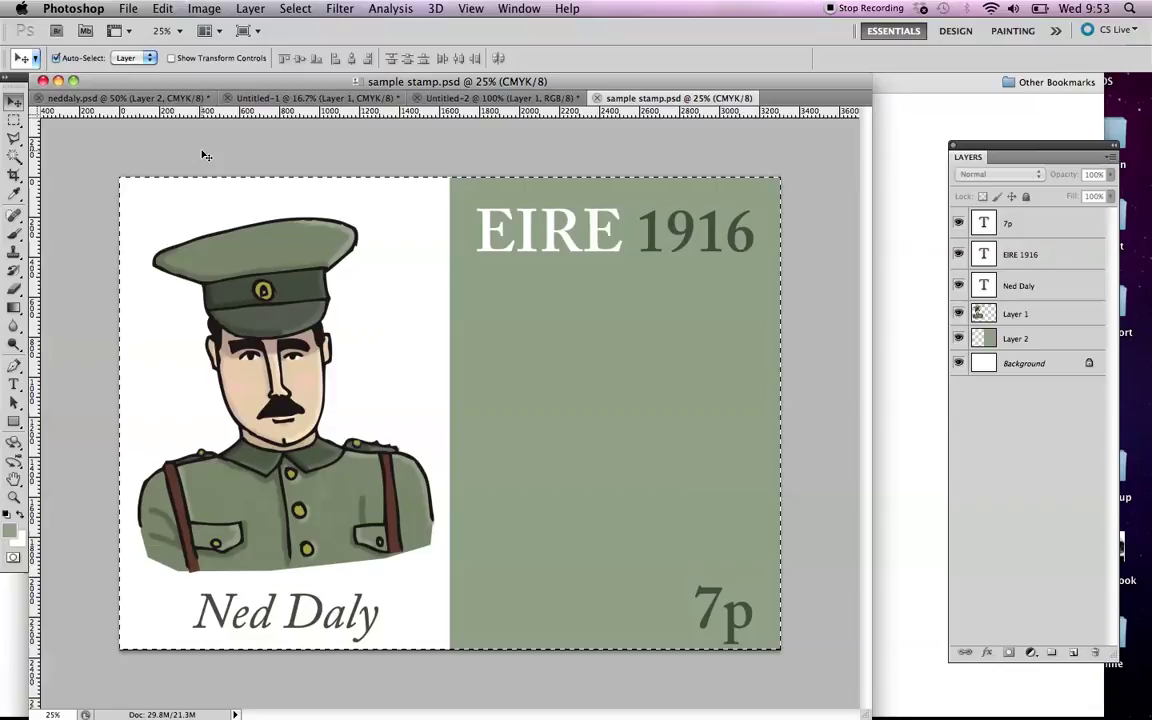
Step: Create a new A4 landscape (297 × 210 mm) document in Illustrator
{"action": "mouse_move", "coordinate": [551, 700]}
{"action": "left_click", "coordinate": [481, 692]}
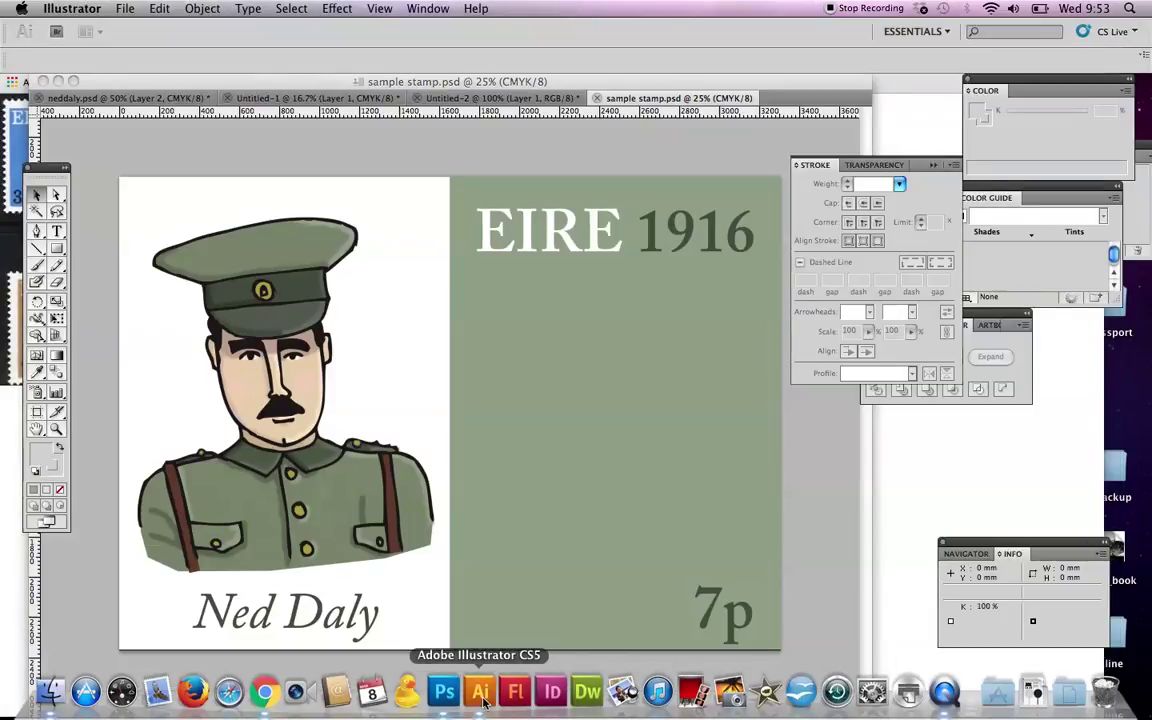
{"action": "left_click", "coordinate": [125, 9]}
{"action": "left_click", "coordinate": [129, 29]}
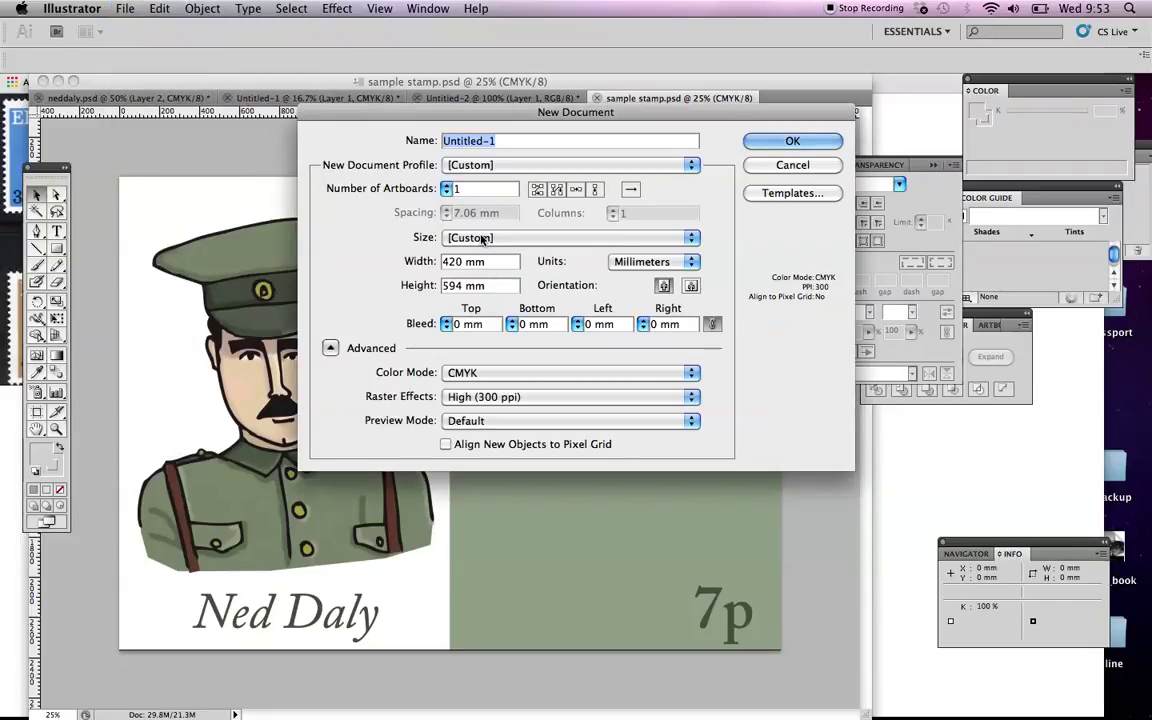
{"action": "left_click", "coordinate": [481, 237]}
{"action": "key", "text": "Escape"}
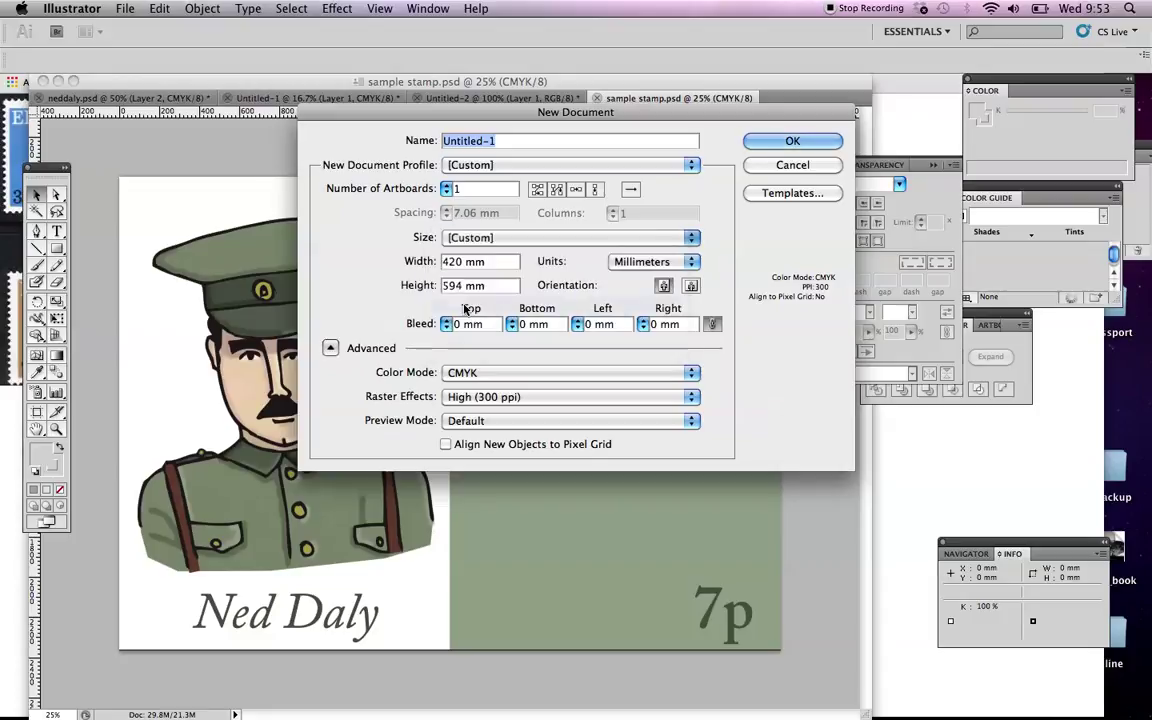
{"action": "left_click", "coordinate": [691, 287]}
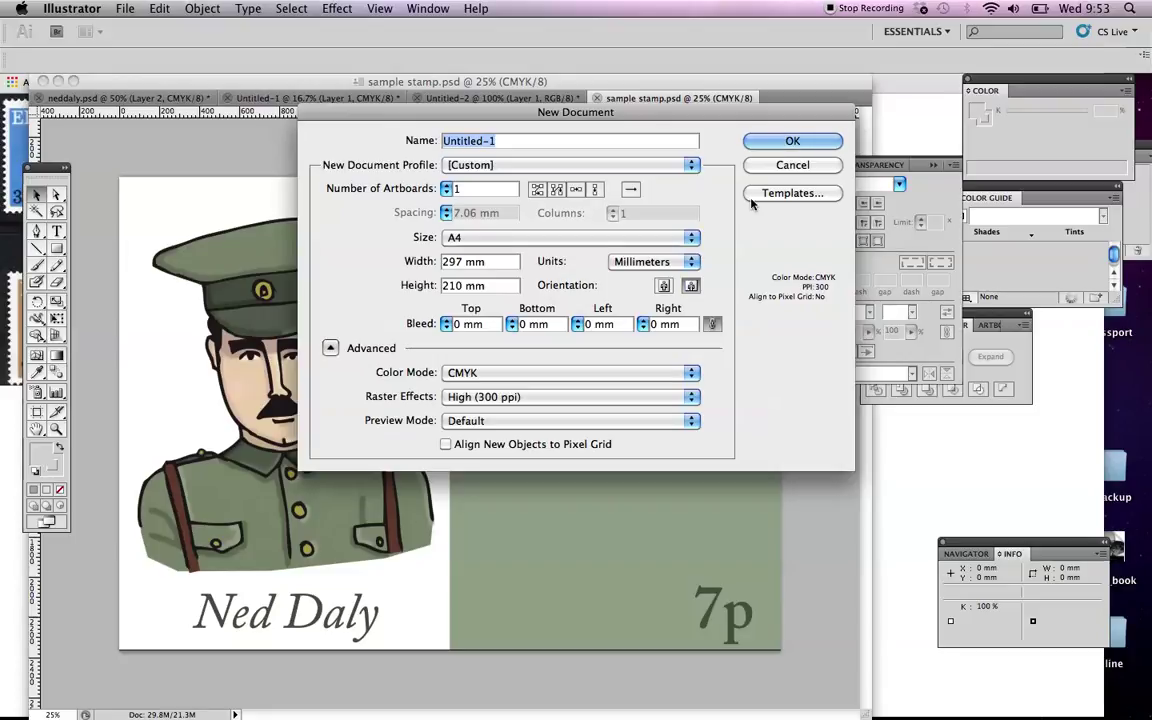
{"action": "left_click", "coordinate": [786, 142]}
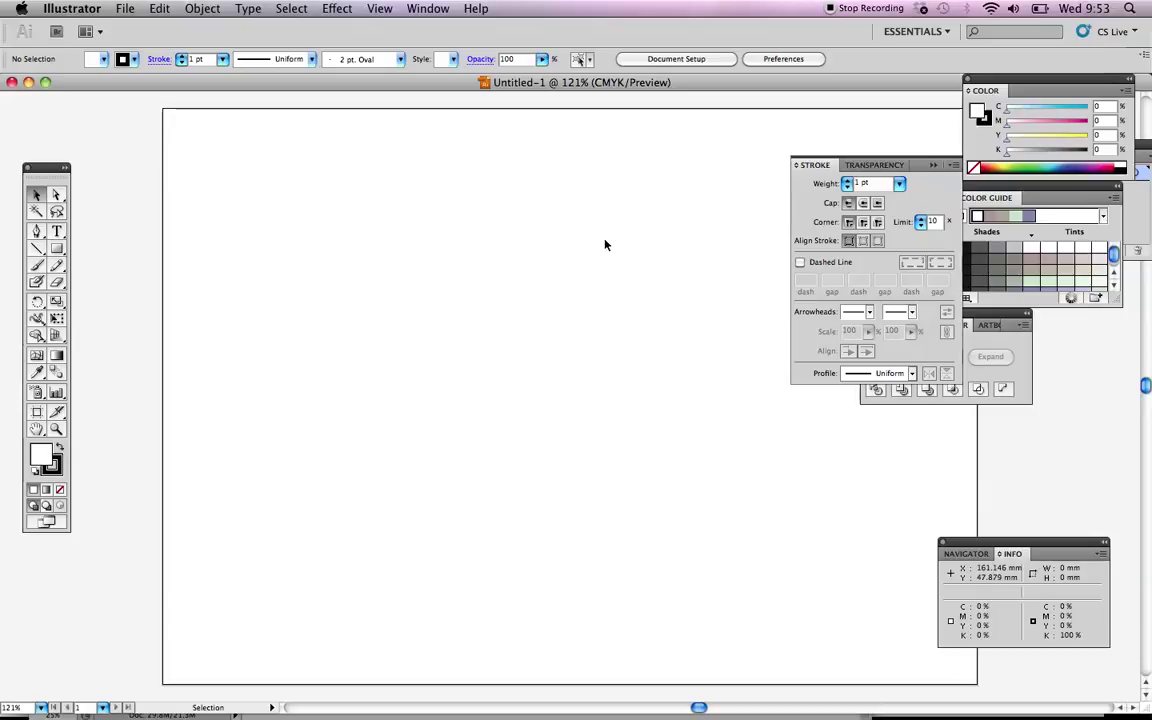
Step: Paste the copied stamp onto the artboard viewed at 100%
{"action": "key", "text": "super+1"}
{"action": "left_click_drag", "start_coordinate": [643, 273], "coordinate": [532, 275]}
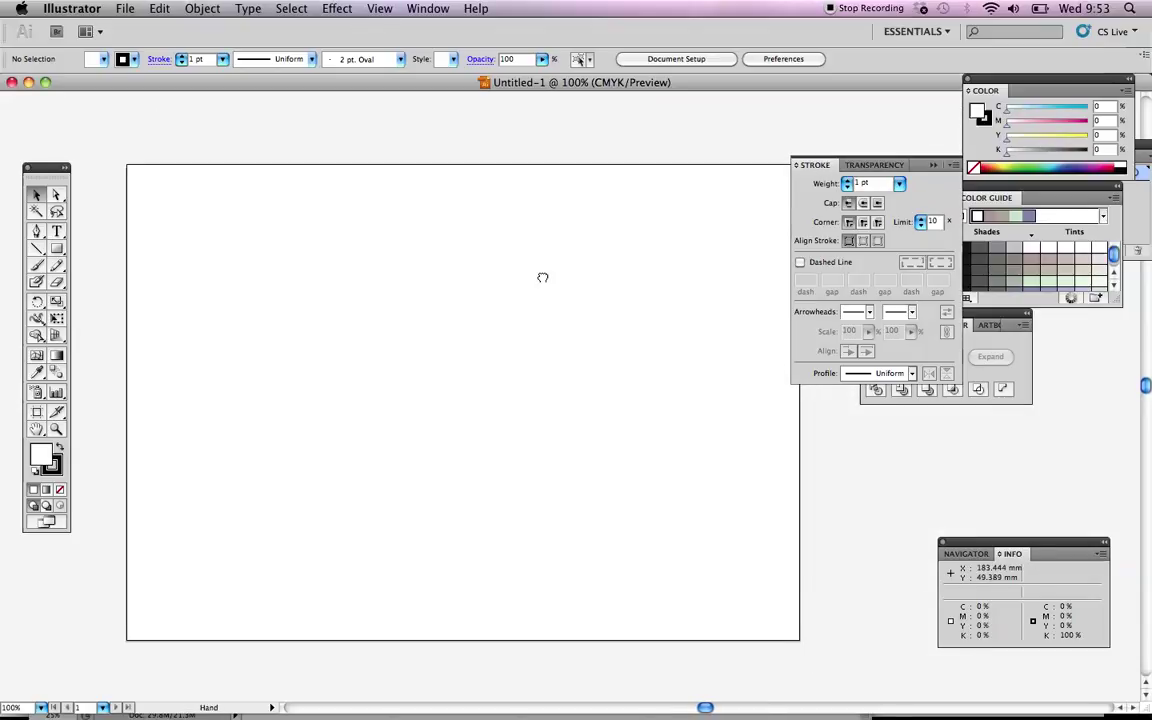
{"action": "left_click", "coordinate": [158, 8]}
{"action": "left_click", "coordinate": [184, 95]}
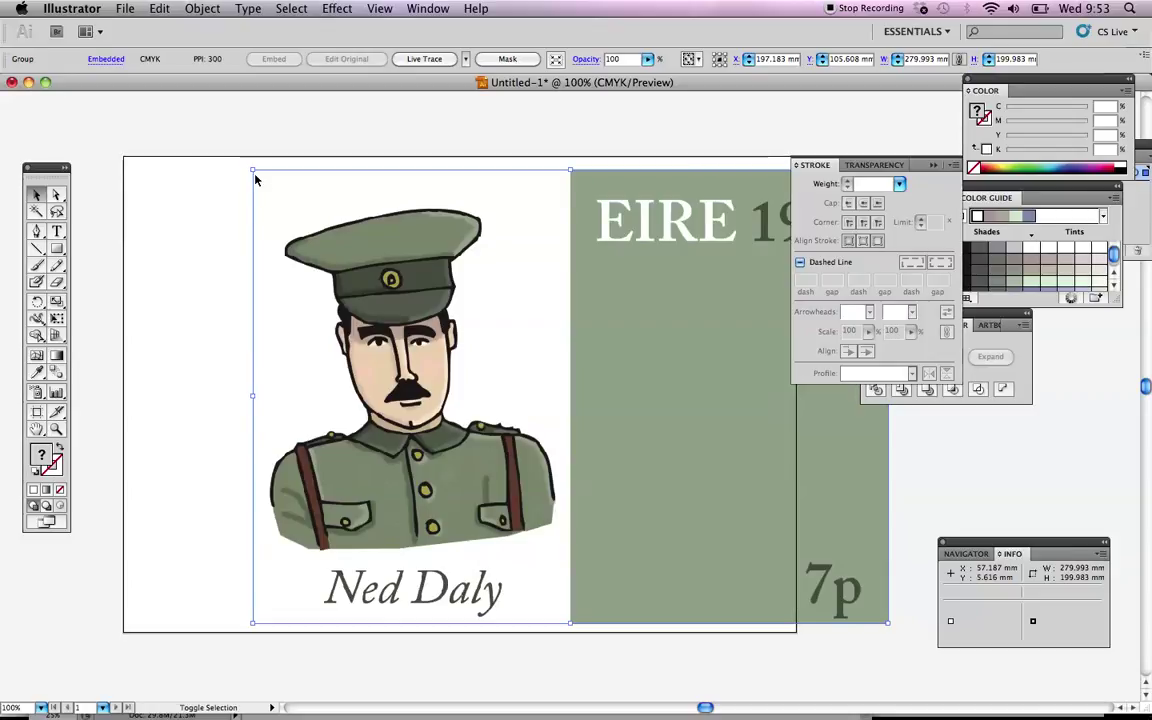
Step: Scale the stamp down to 215.25 × 153.741 mm, centre it on the page and deselect
{"action": "left_click", "coordinate": [287, 192], "text": "shift"}
{"action": "left_click_drag", "start_coordinate": [287, 192], "coordinate": [403, 274]}
{"action": "left_click_drag", "start_coordinate": [460, 323], "coordinate": [339, 308]}
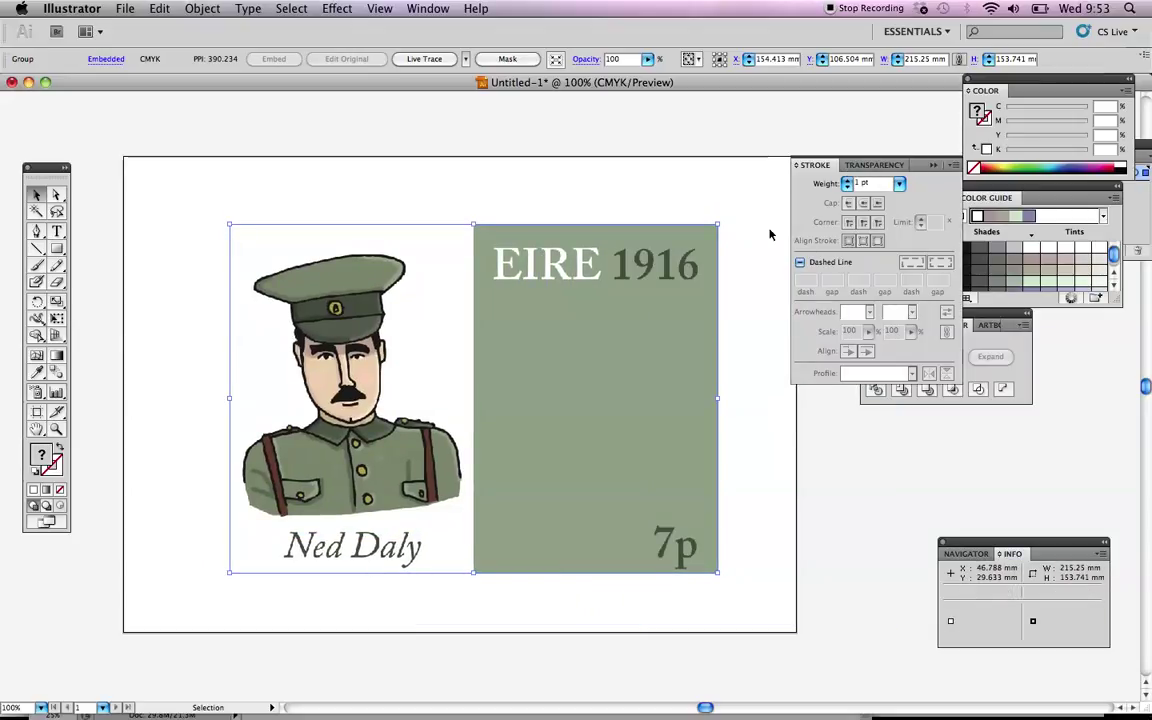
{"action": "key", "text": "space"}
{"action": "left_click_drag", "start_coordinate": [648, 265], "coordinate": [616, 261]}
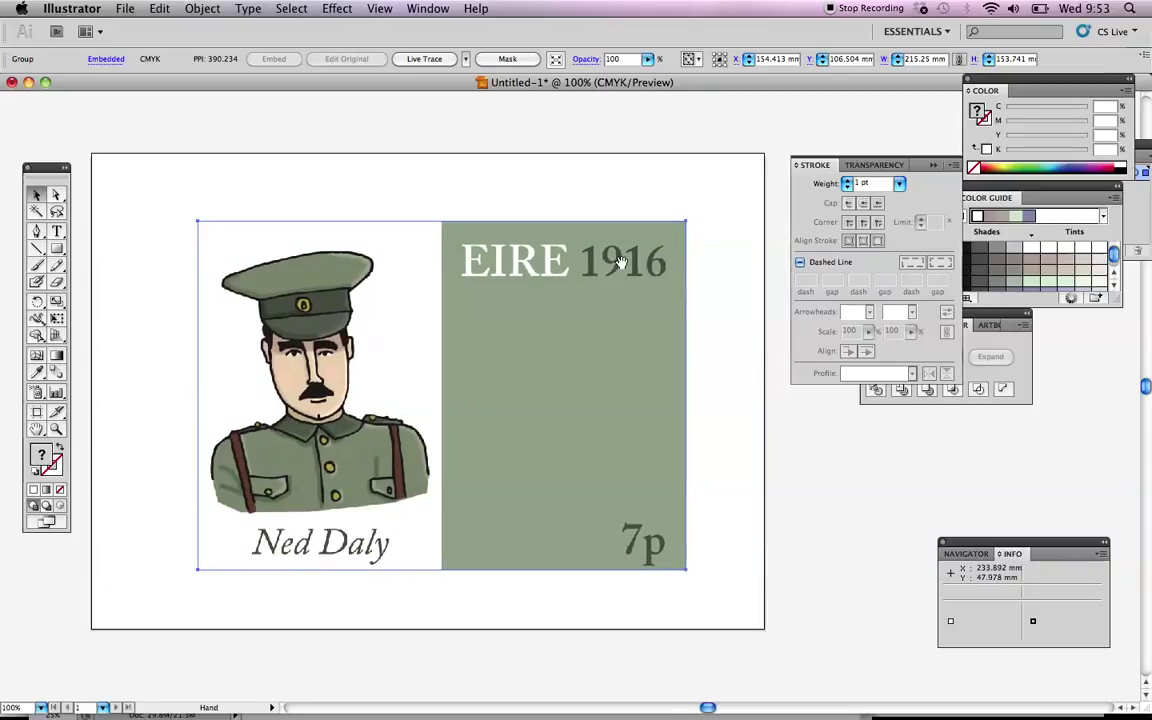
{"action": "left_click", "coordinate": [620, 198]}
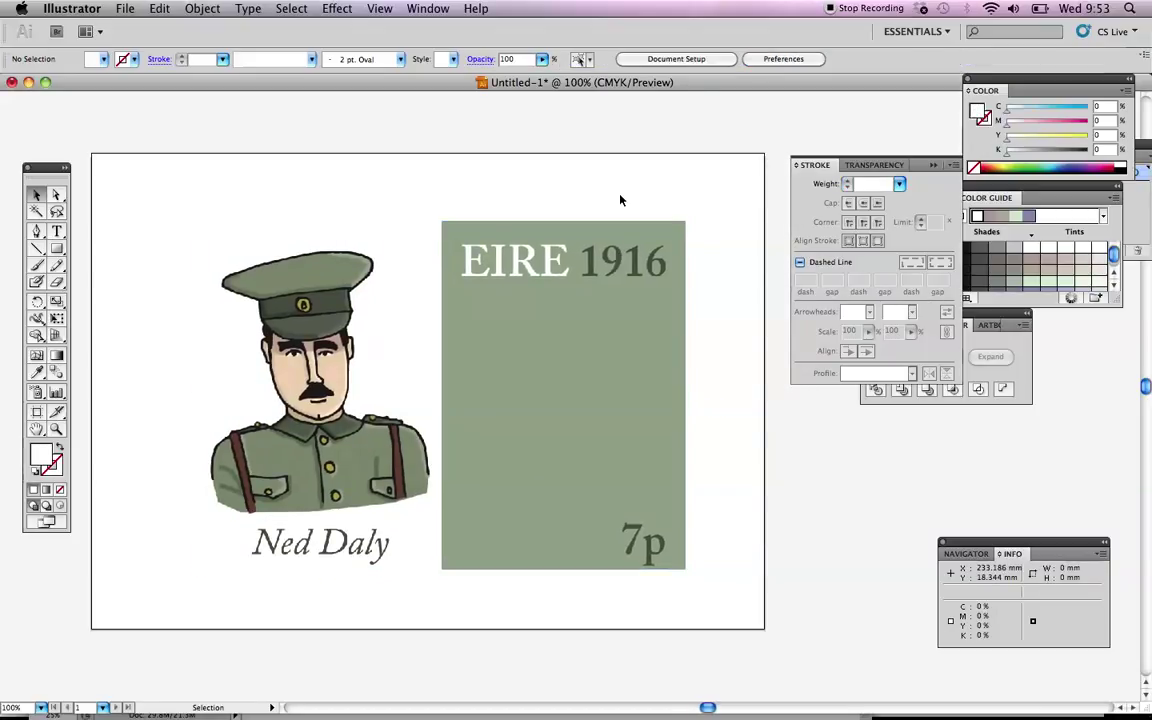
Step: Set the fill colour to None and make the stroke colour active
{"action": "left_click", "coordinate": [577, 280]}
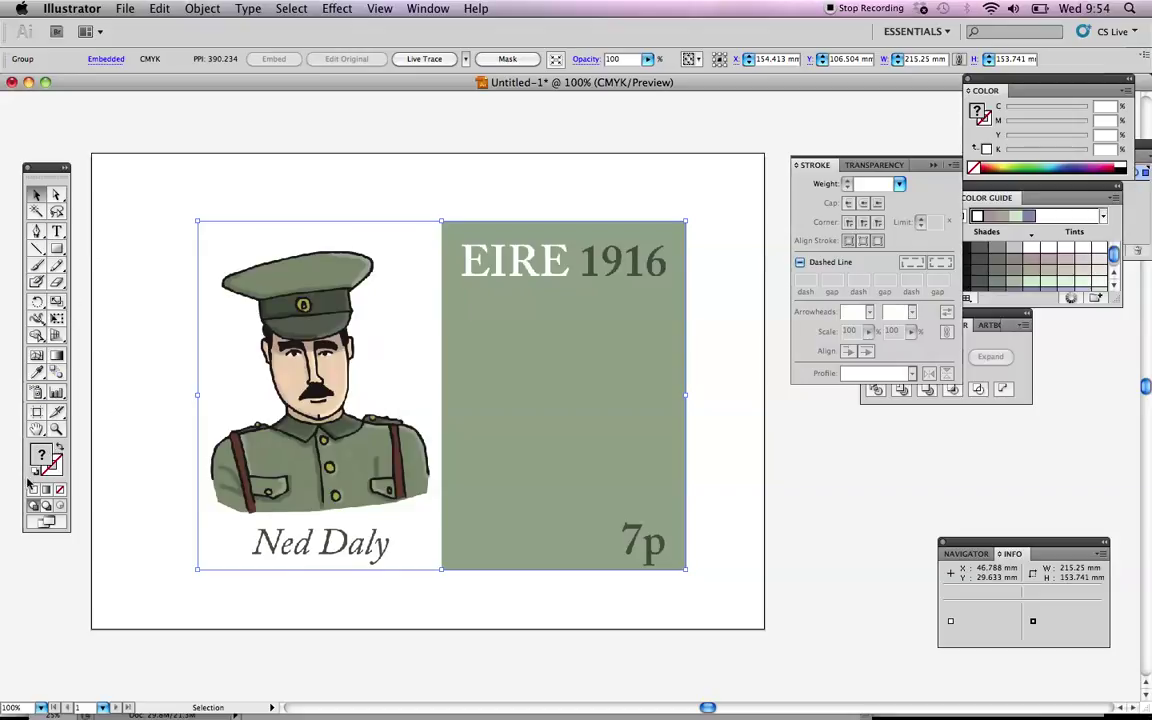
{"action": "left_click", "coordinate": [132, 432]}
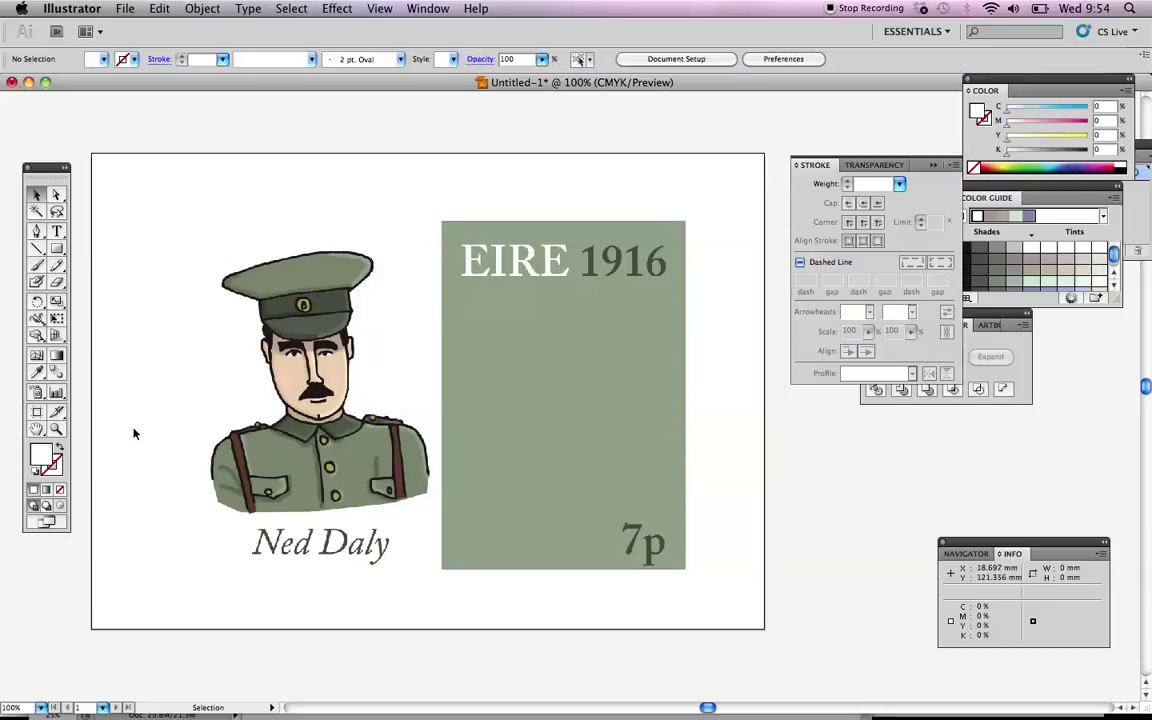
{"action": "left_click", "coordinate": [59, 492]}
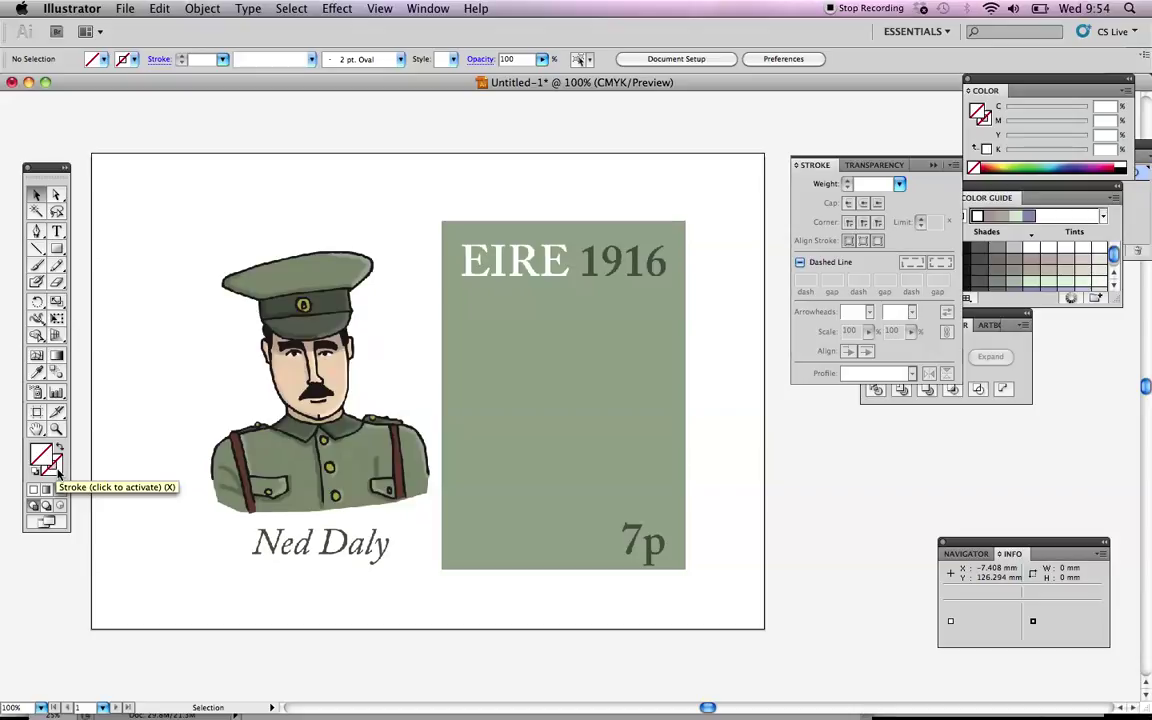
{"action": "left_click", "coordinate": [58, 470]}
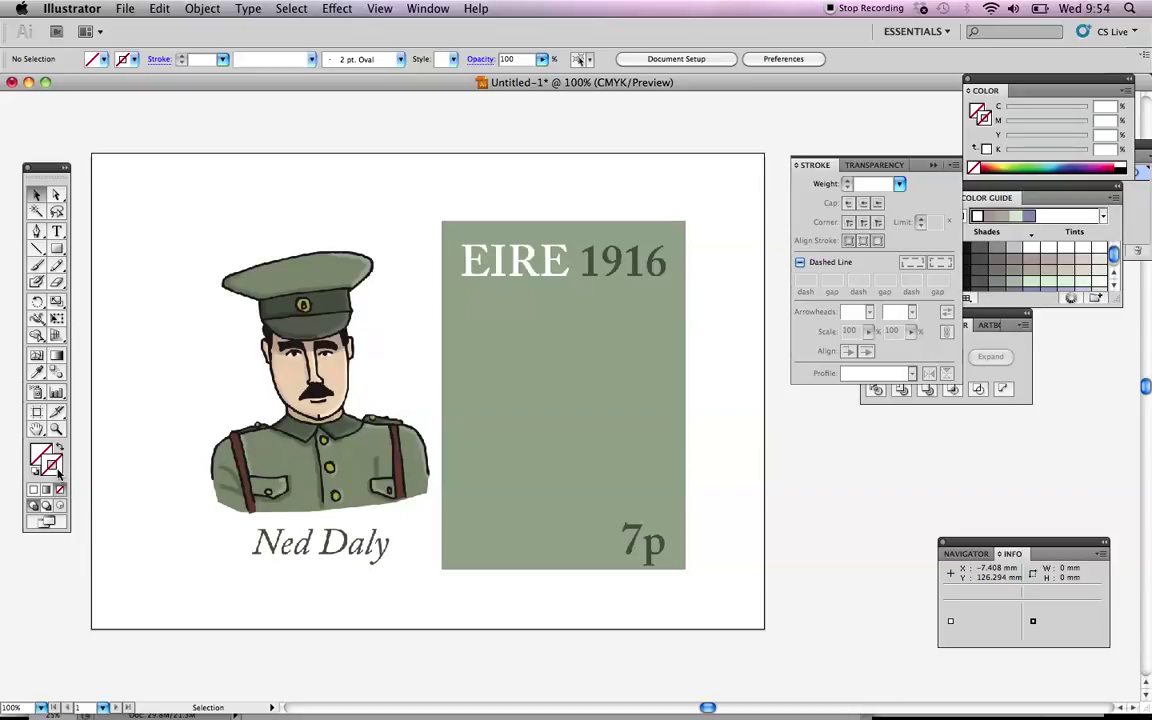
Step: Choose light grey C6C1C1 (C22 M20 Y19 K0) as the stroke colour in the Color Picker
{"action": "double_click", "coordinate": [58, 470]}
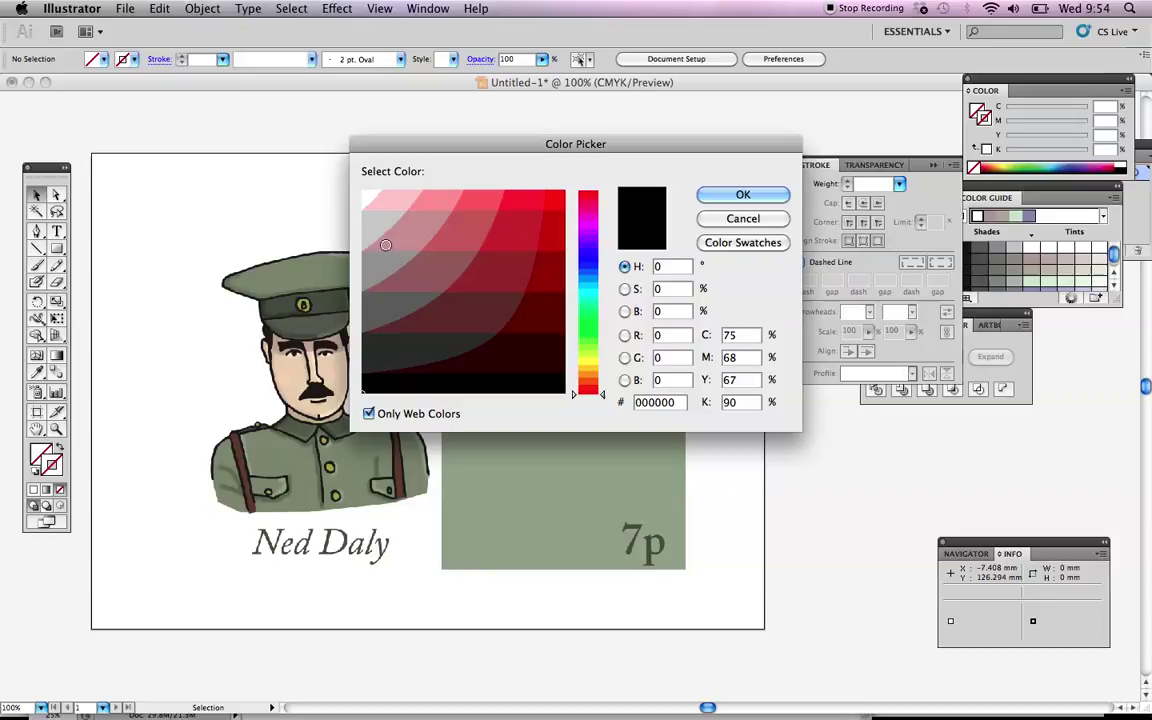
{"action": "left_click", "coordinate": [368, 414]}
{"action": "left_click", "coordinate": [368, 414]}
{"action": "left_click", "coordinate": [368, 414]}
{"action": "left_click", "coordinate": [368, 414]}
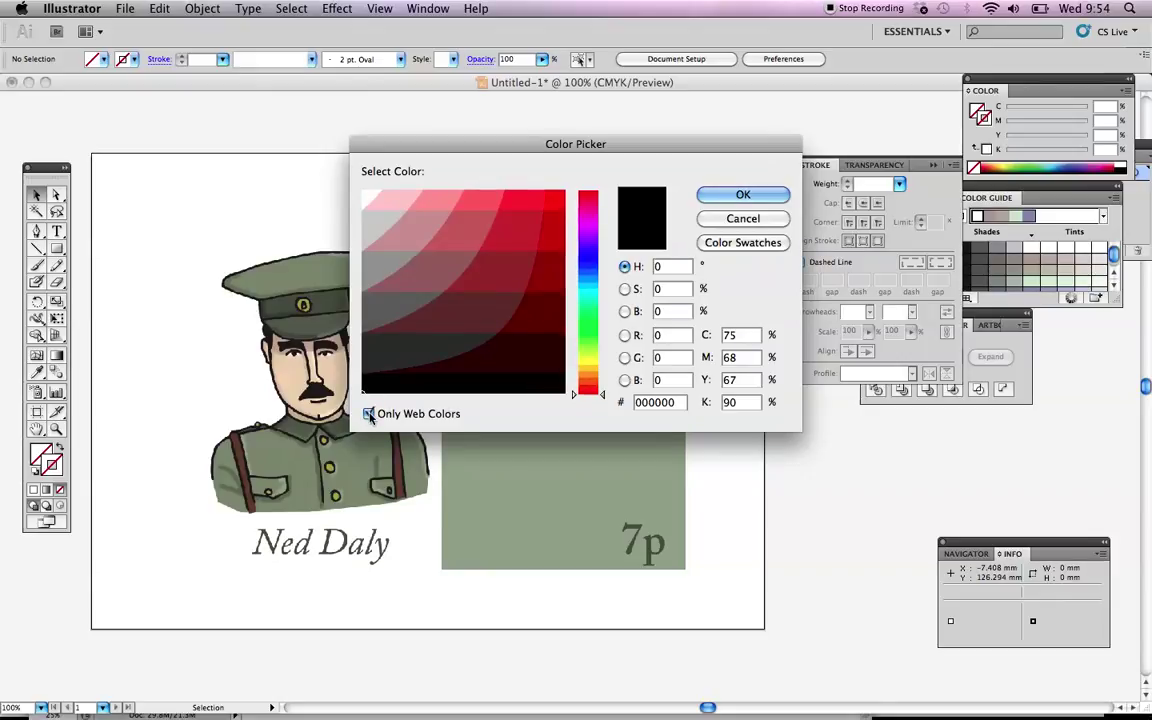
{"action": "left_click", "coordinate": [369, 414]}
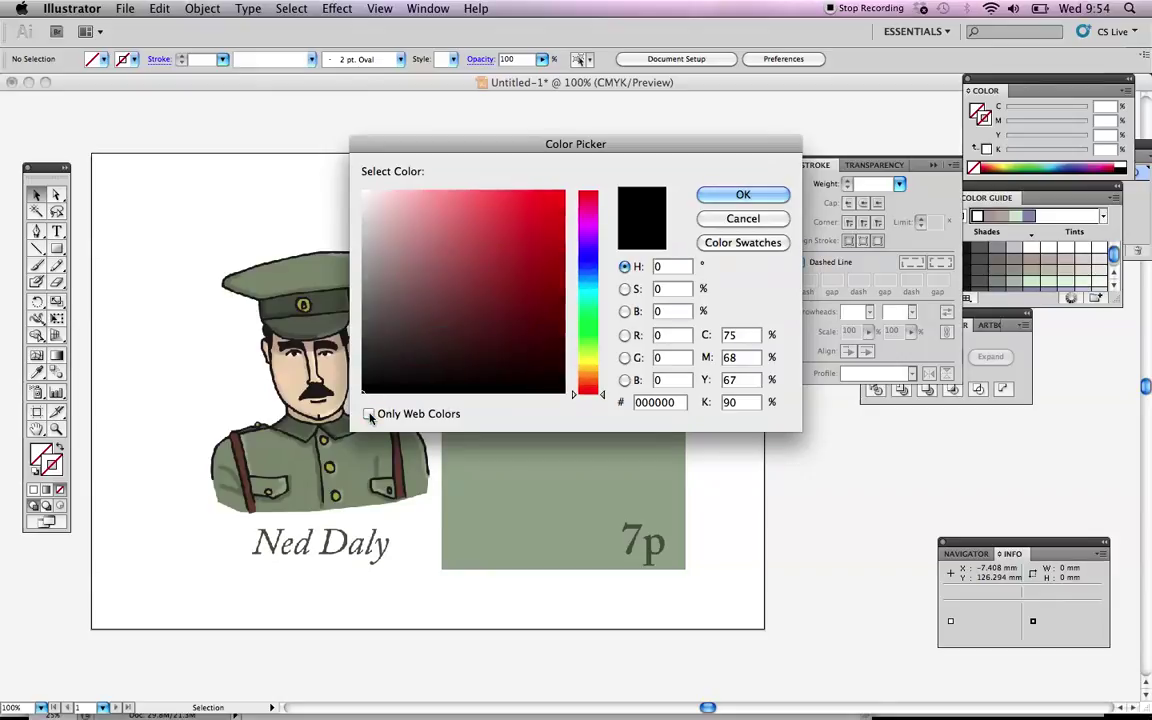
{"action": "left_click", "coordinate": [368, 235]}
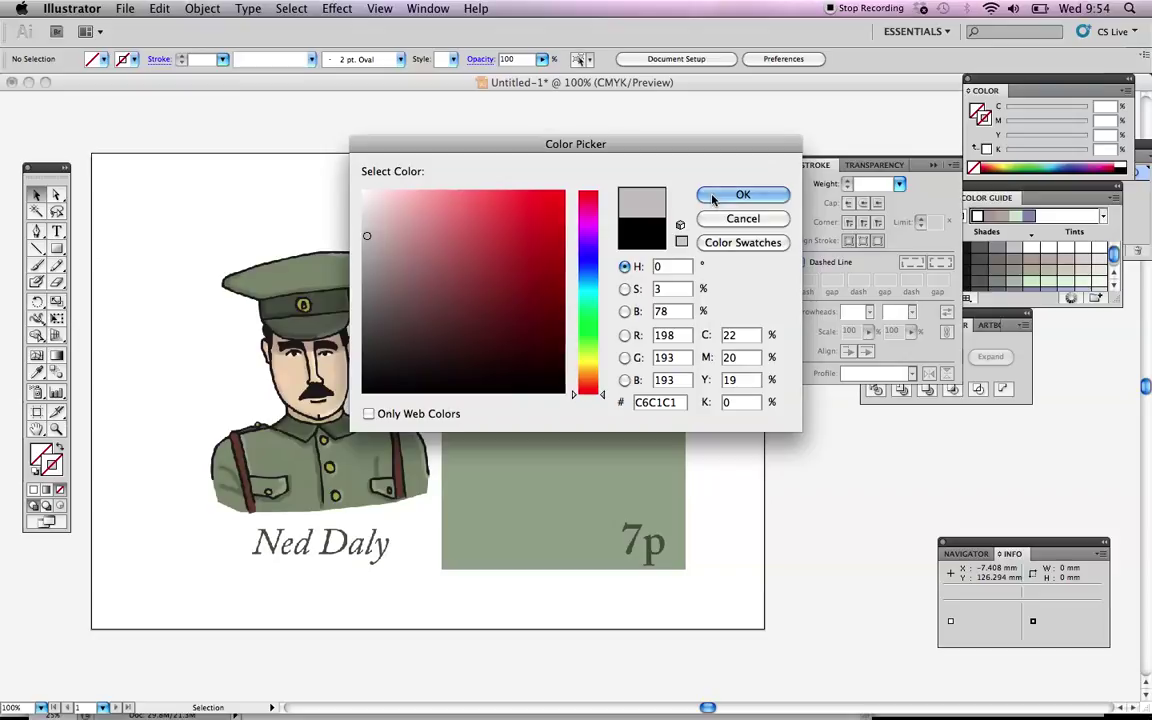
{"action": "left_click", "coordinate": [742, 195]}
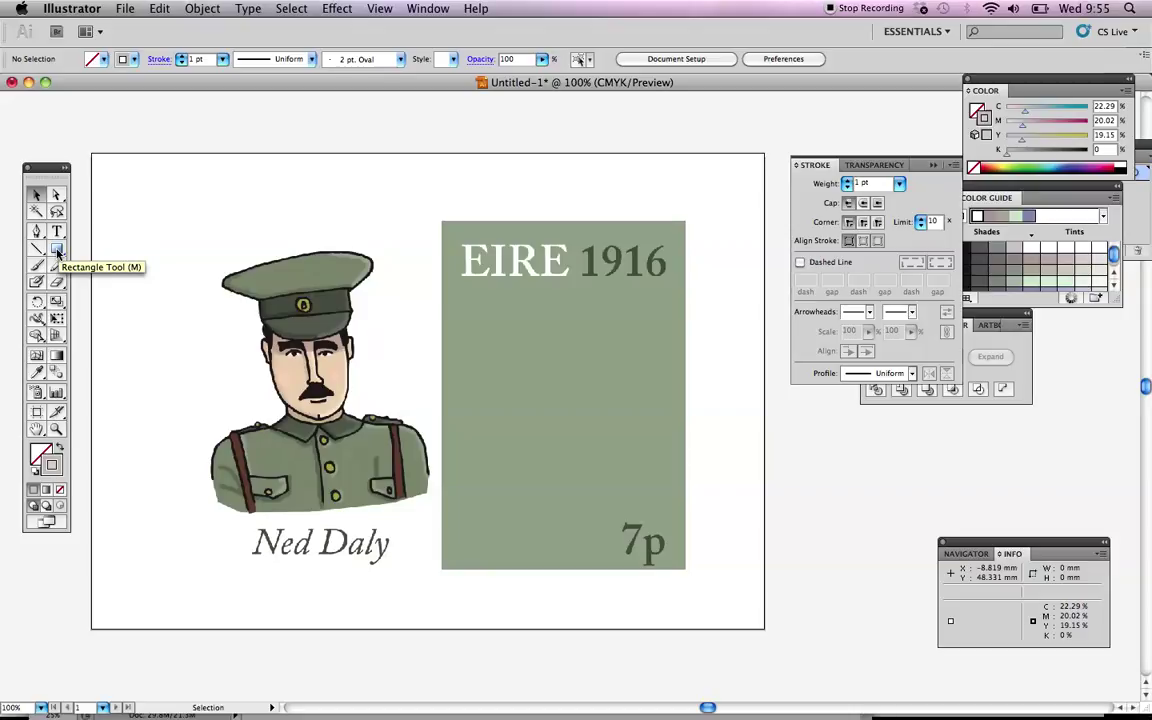
Step: Draw a rectangle framing the whole stamp and give it a 10 pt stroke
{"action": "left_click", "coordinate": [57, 252]}
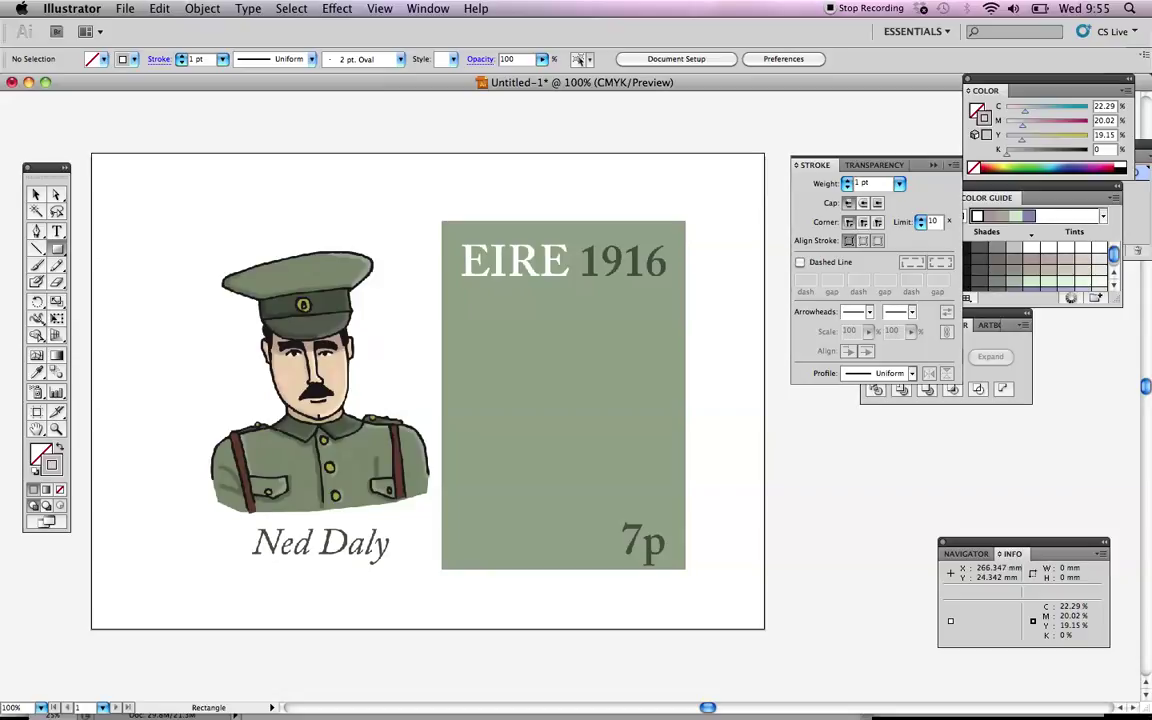
{"action": "mouse_move", "coordinate": [695, 210]}
{"action": "left_mouse_down"}
{"action": "mouse_move", "coordinate": [625, 265]}
{"action": "mouse_move", "coordinate": [234, 419]}
{"action": "mouse_move", "coordinate": [170, 545]}
{"action": "mouse_move", "coordinate": [168, 584]}
{"action": "left_mouse_up"}
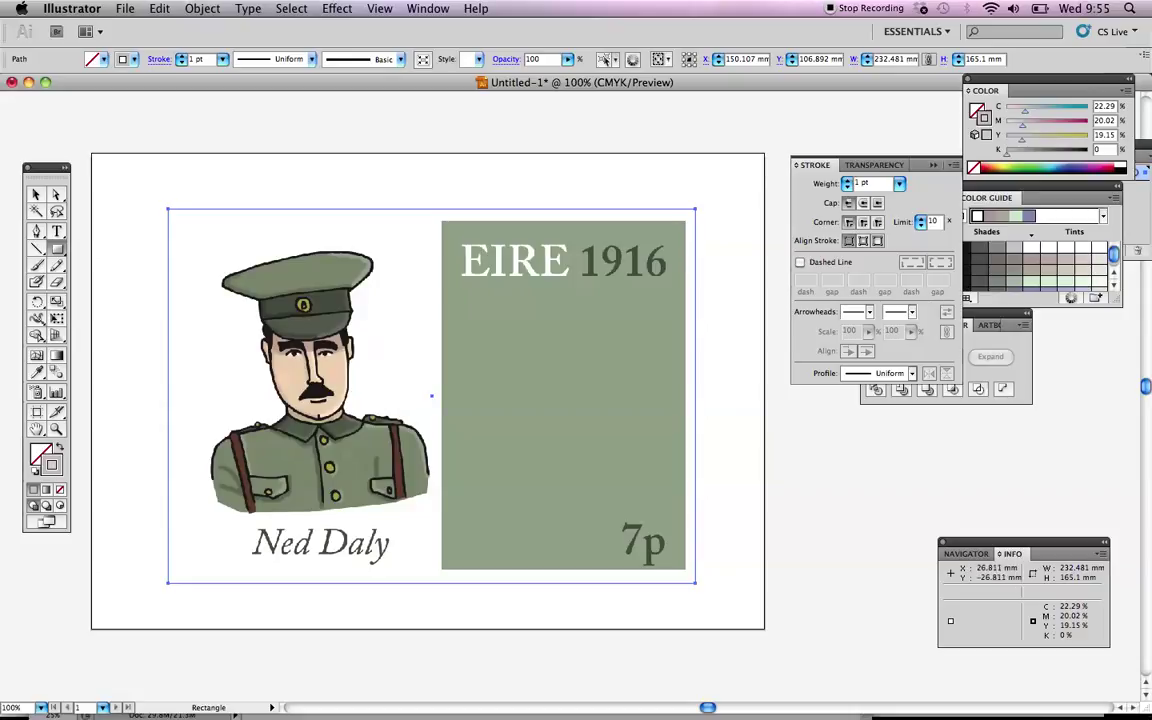
{"action": "left_click", "coordinate": [157, 60]}
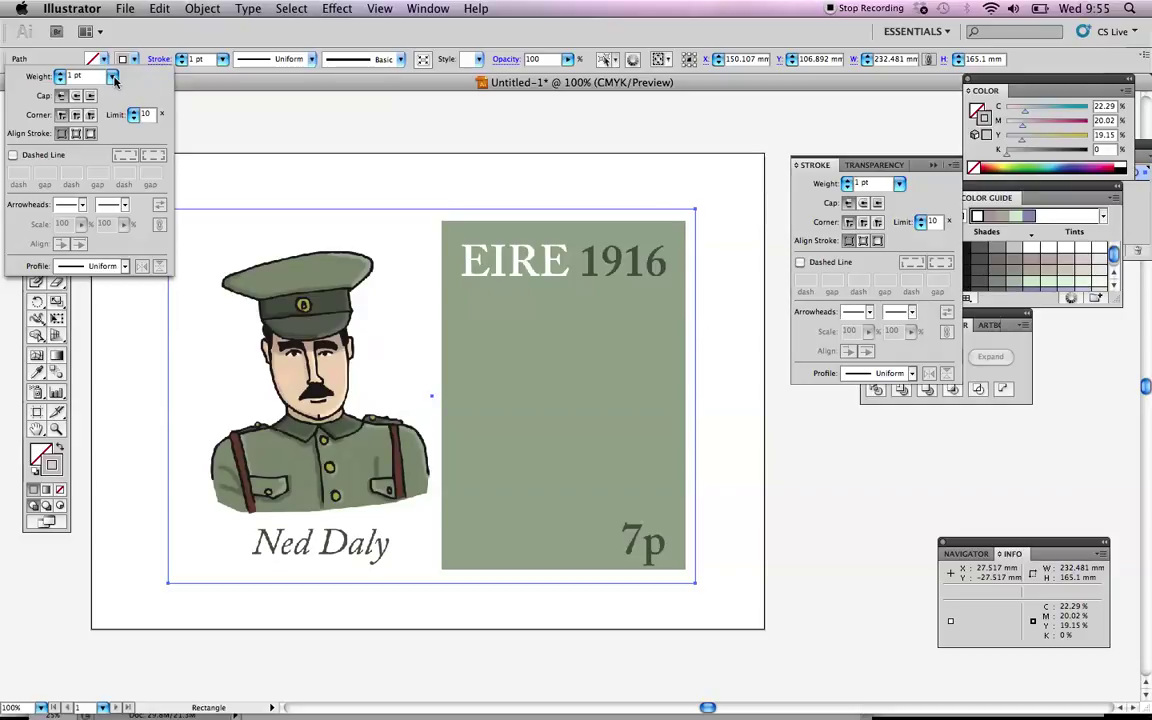
{"action": "left_click", "coordinate": [113, 77]}
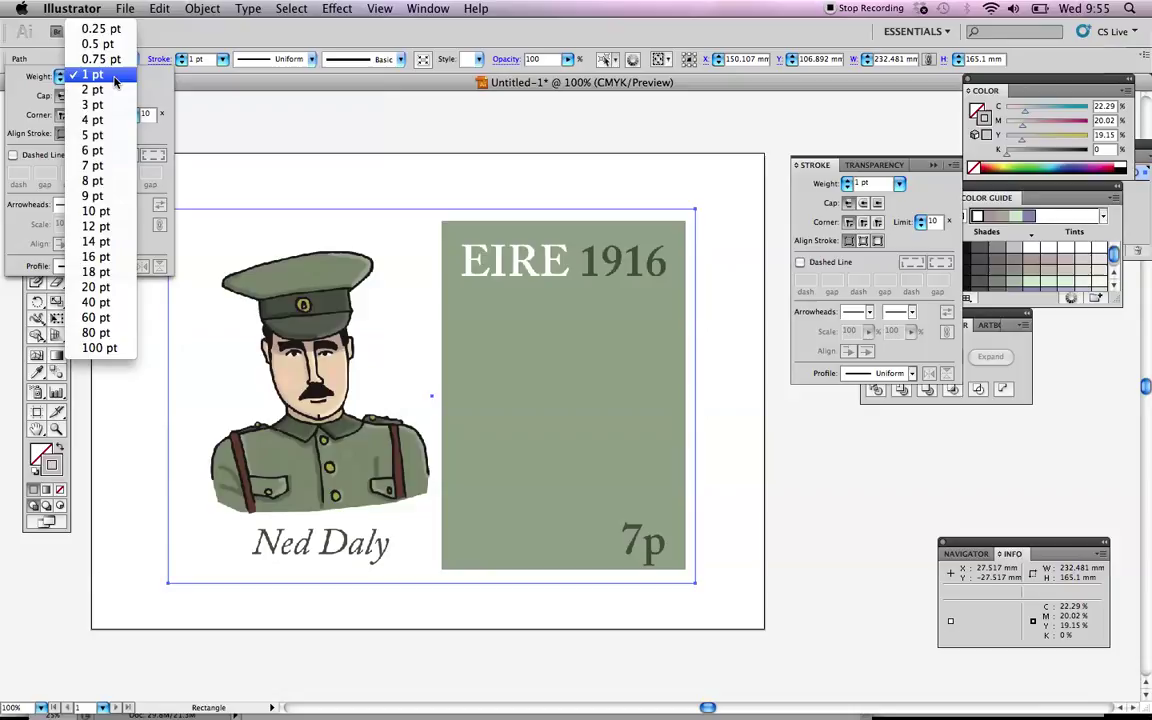
{"action": "left_click", "coordinate": [96, 287]}
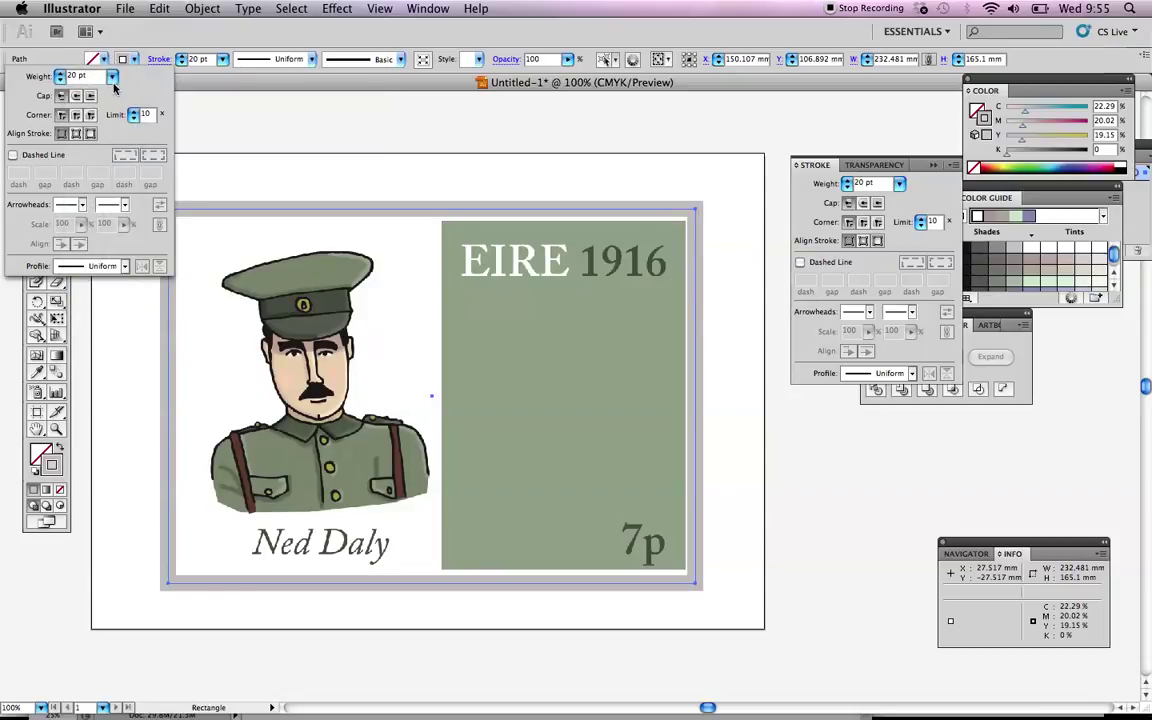
{"action": "left_click", "coordinate": [111, 78]}
{"action": "mouse_move", "coordinate": [100, 14]}
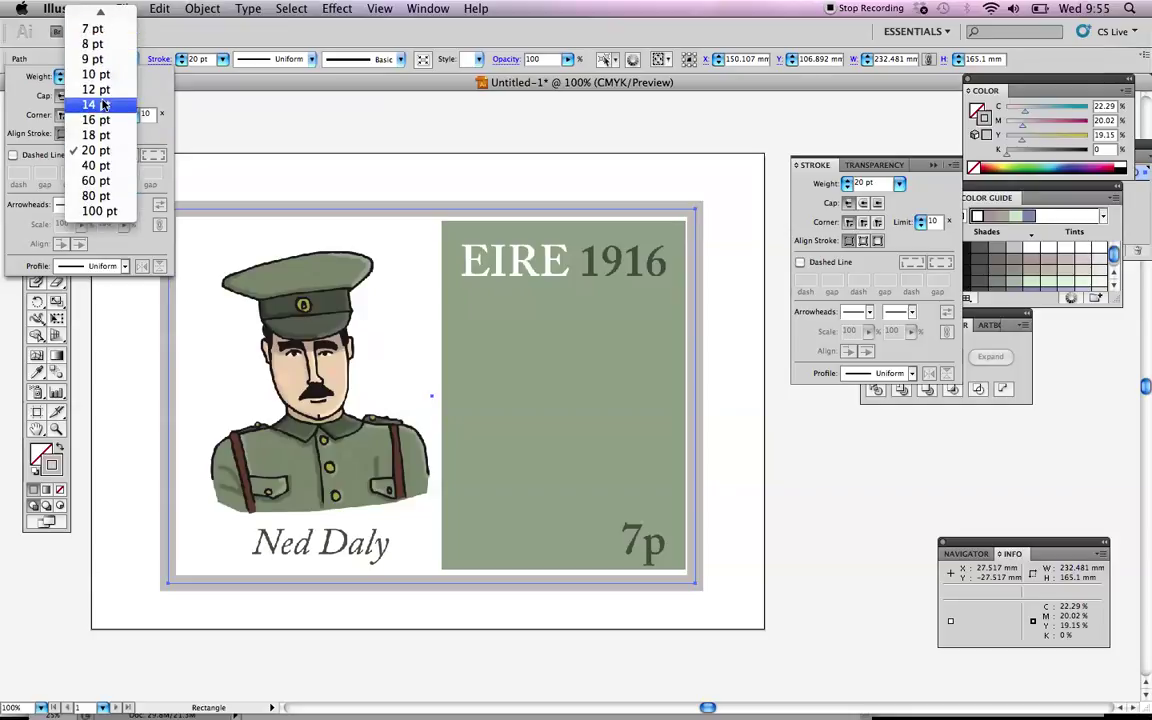
{"action": "left_click", "coordinate": [103, 78]}
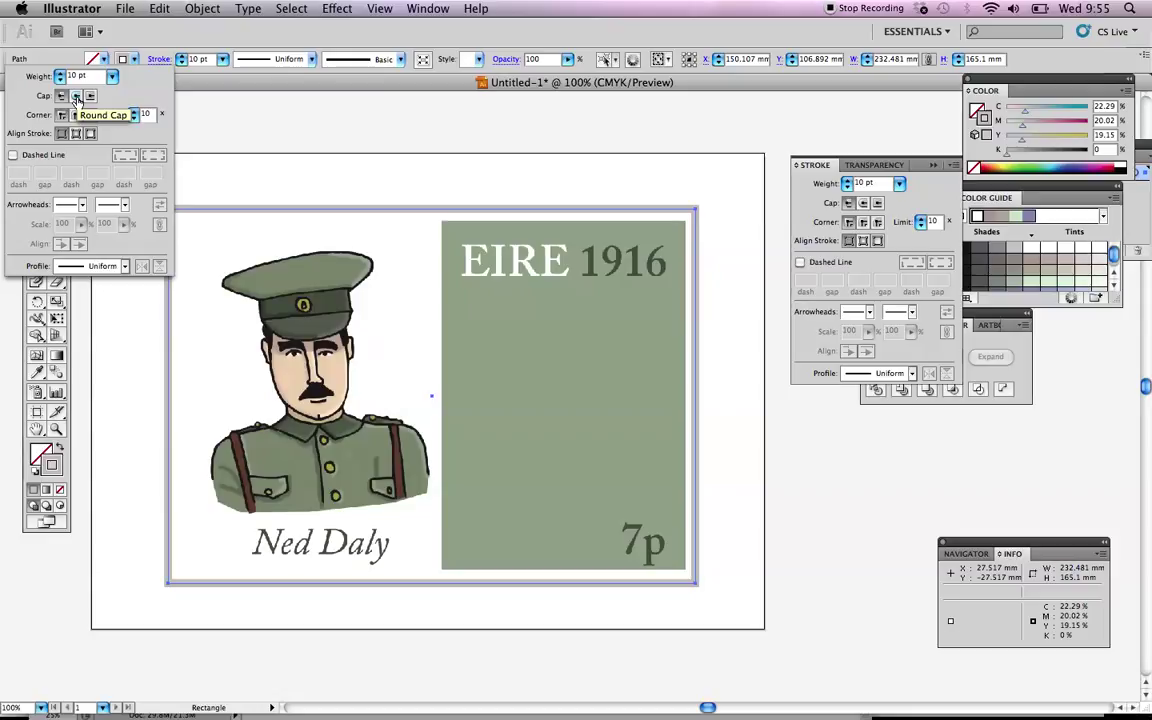
Step: Give the stroke Round Cap and a dashed line with 0 pt dash and 20 pt gap
{"action": "left_click", "coordinate": [77, 97]}
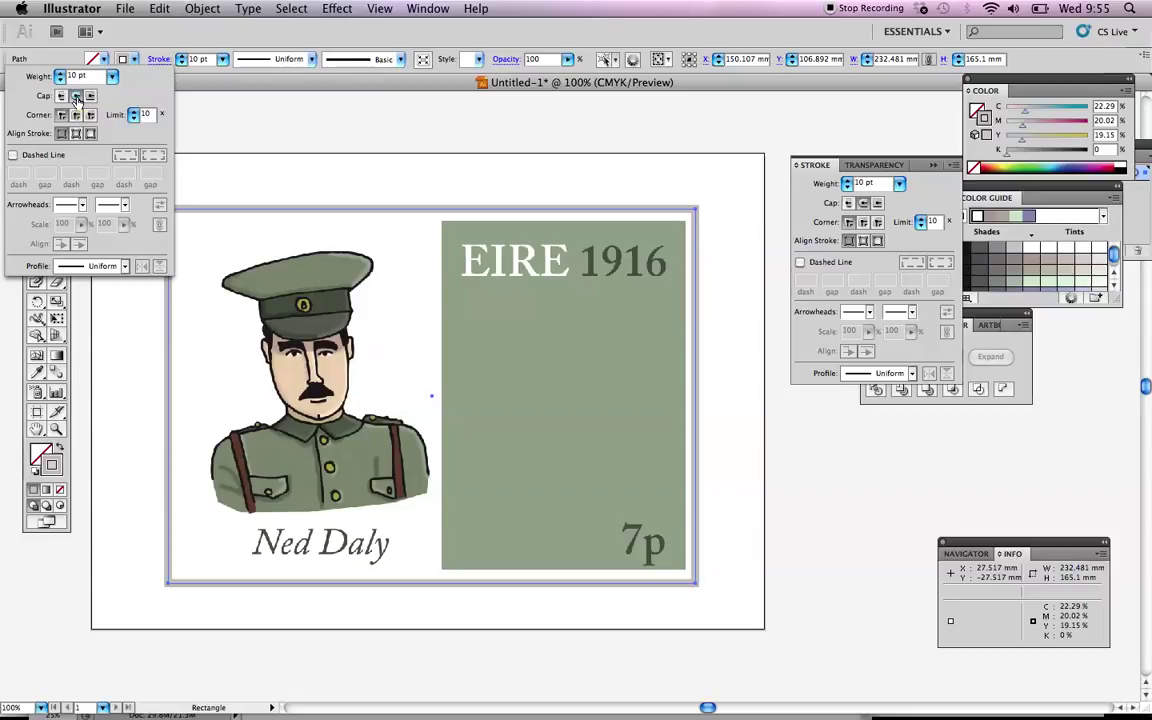
{"action": "left_click", "coordinate": [13, 156]}
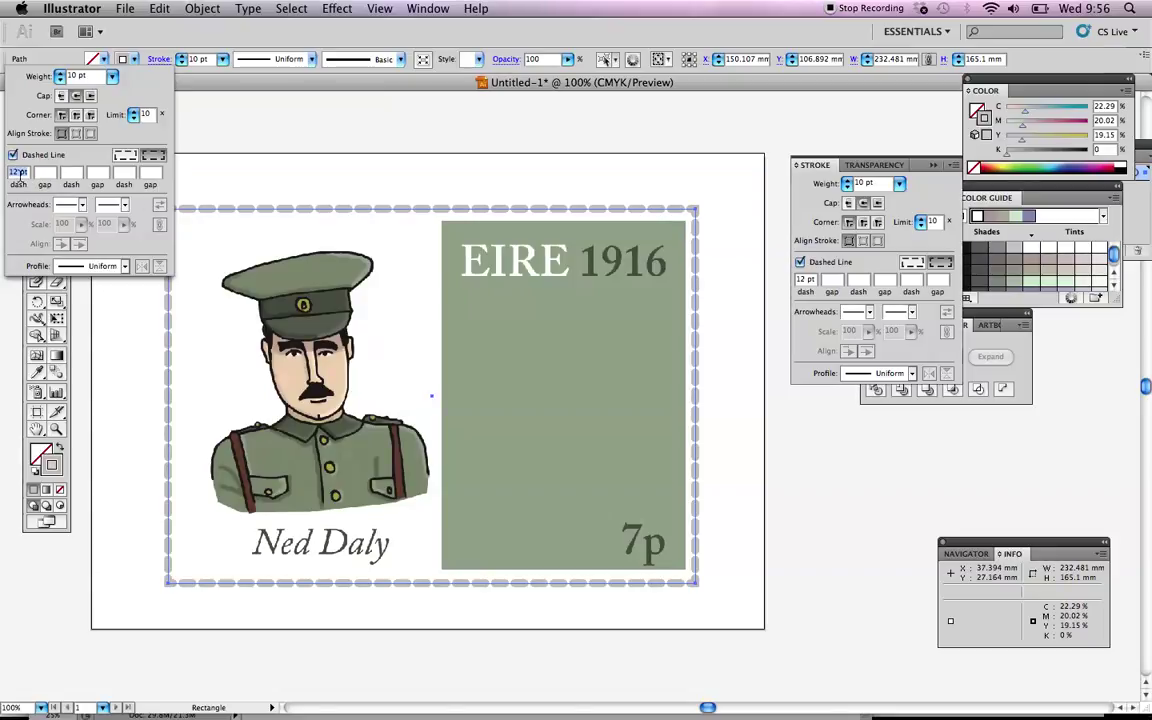
{"action": "key", "text": "Return"}
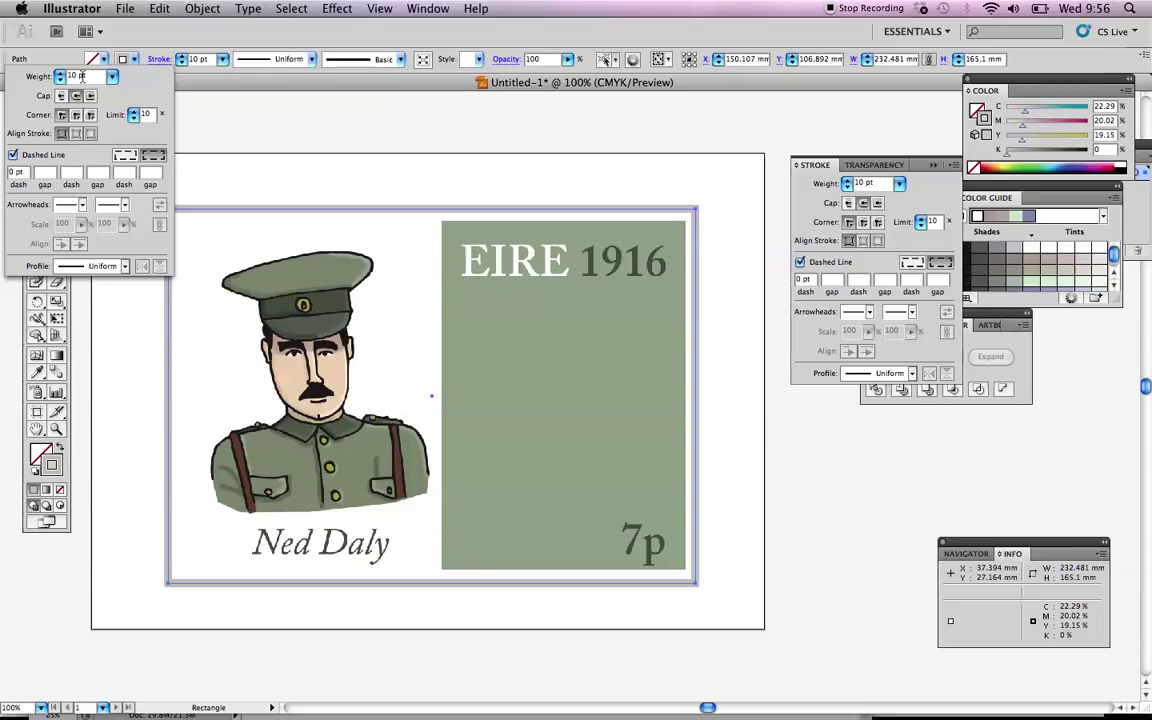
{"action": "left_click", "coordinate": [45, 172]}
{"action": "type", "text": "20"}
{"action": "key", "text": "Tab"}
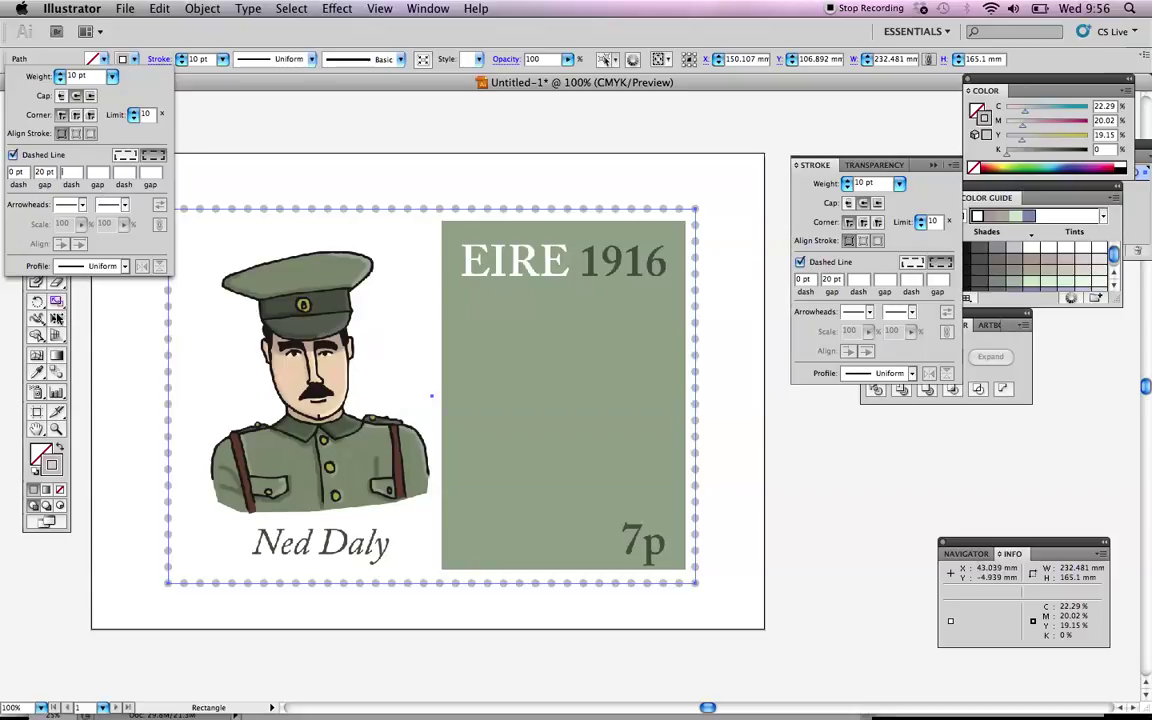
{"action": "left_click", "coordinate": [160, 59]}
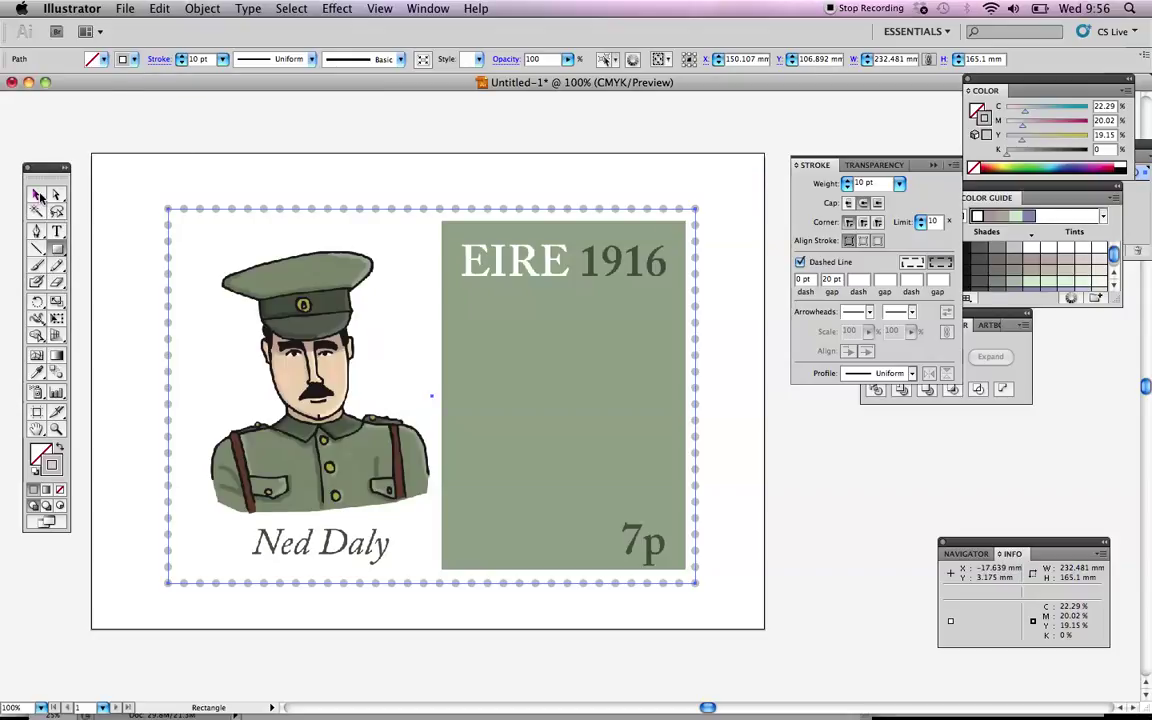
Step: Deselect the artwork, start Save As and browse to Documents > colaise dhulaigh > 2016 / 2017
{"action": "left_click", "coordinate": [35, 194]}
{"action": "left_click", "coordinate": [103, 198]}
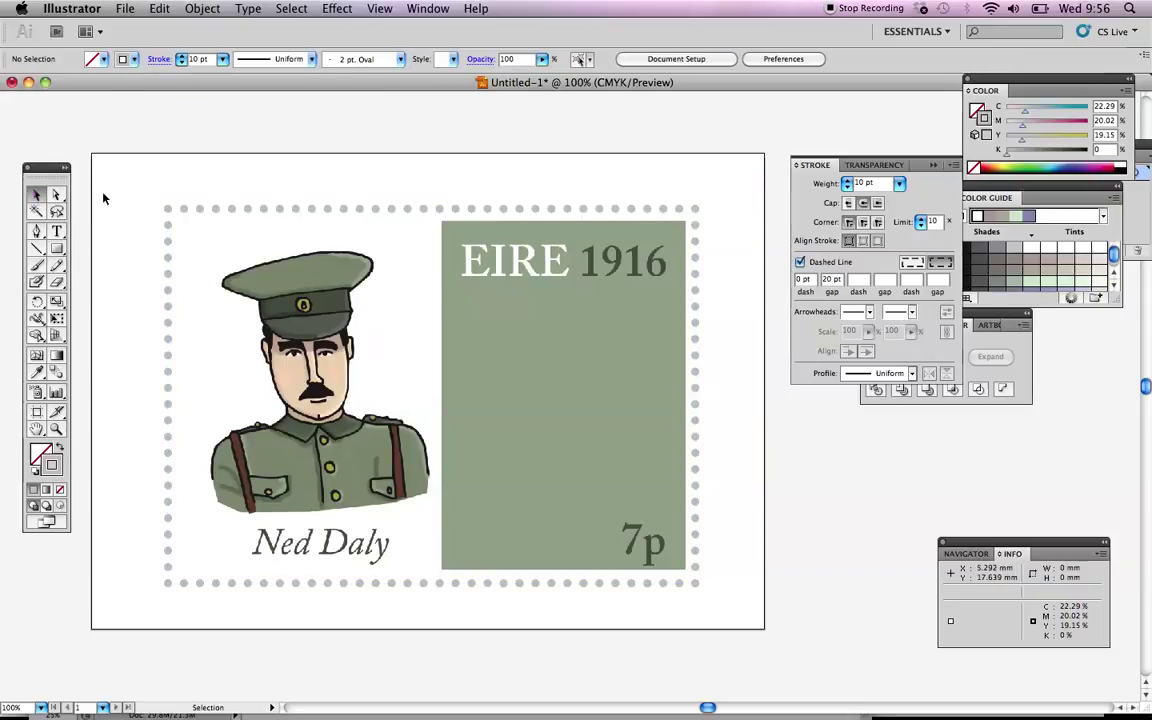
{"action": "left_click", "coordinate": [126, 9]}
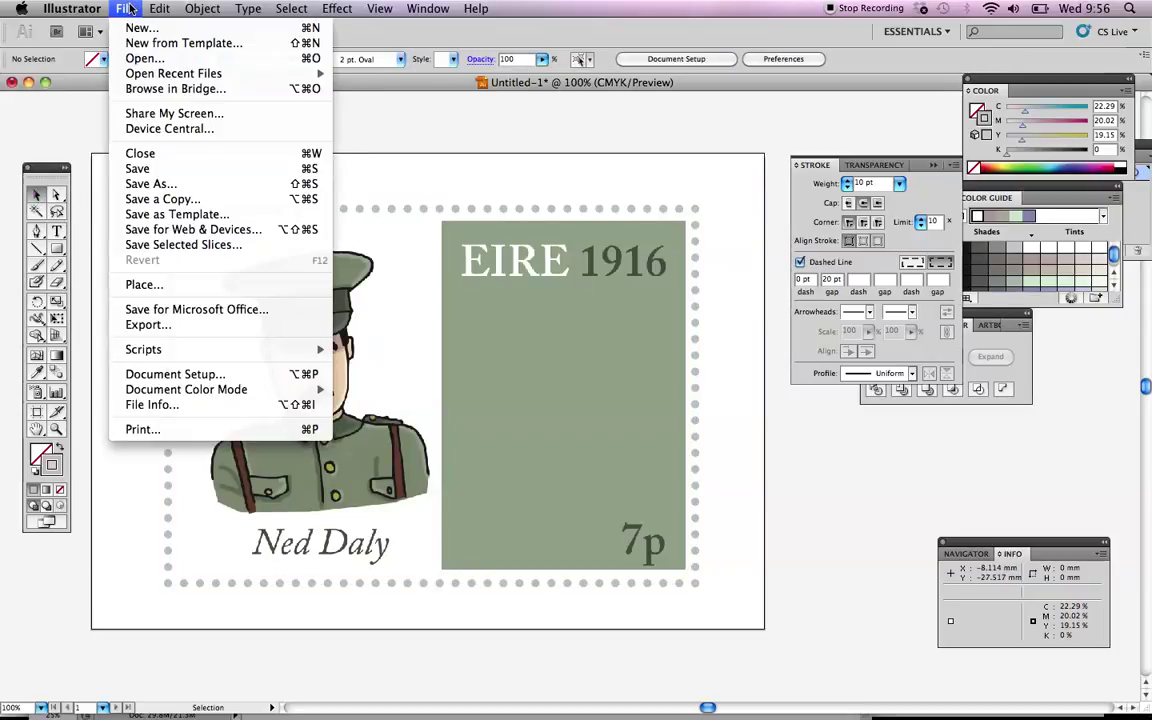
{"action": "left_click", "coordinate": [167, 185]}
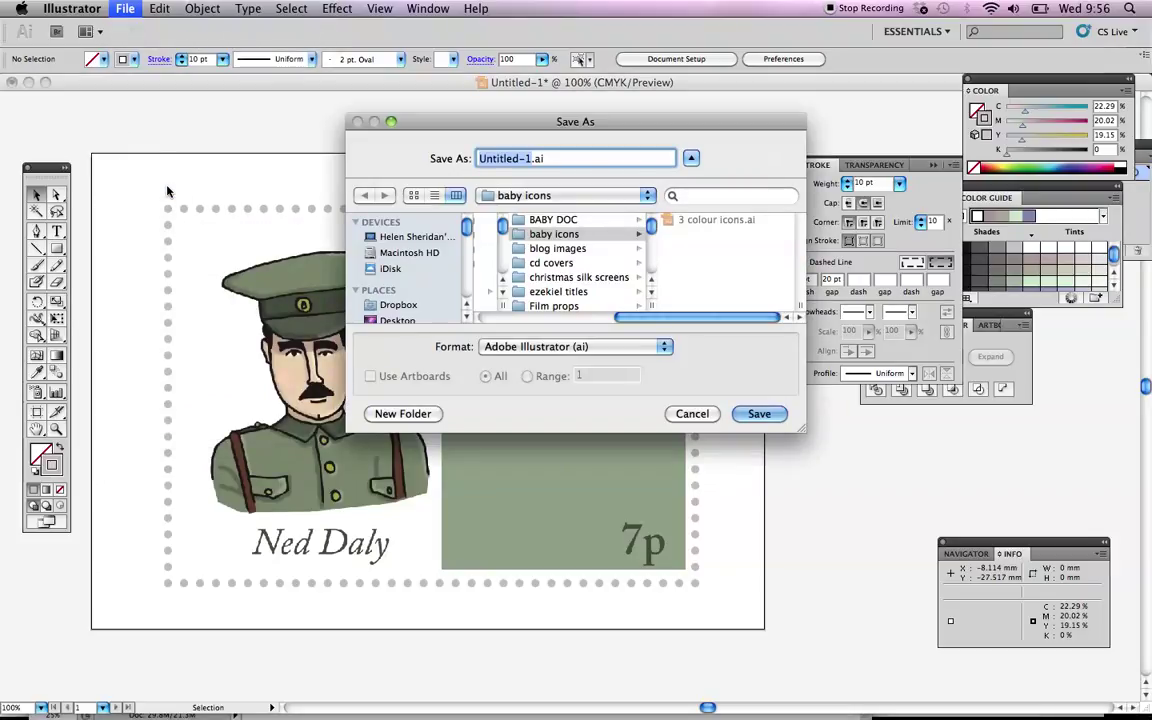
{"action": "left_click", "coordinate": [505, 196]}
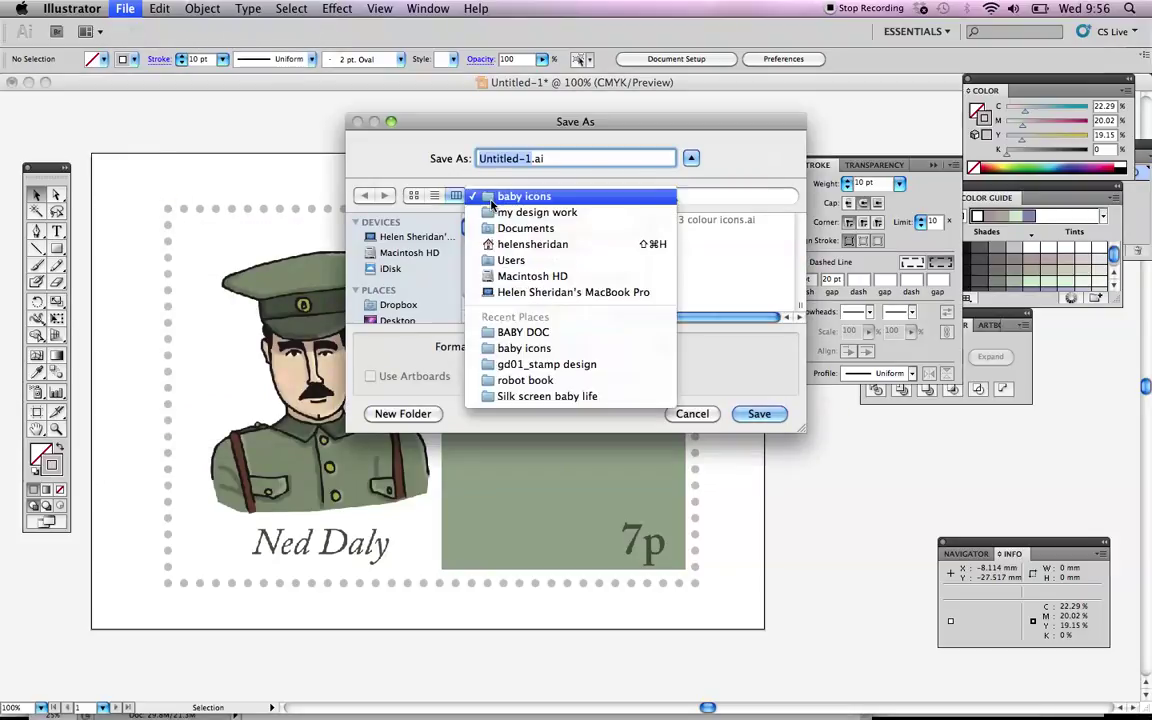
{"action": "left_click", "coordinate": [510, 228]}
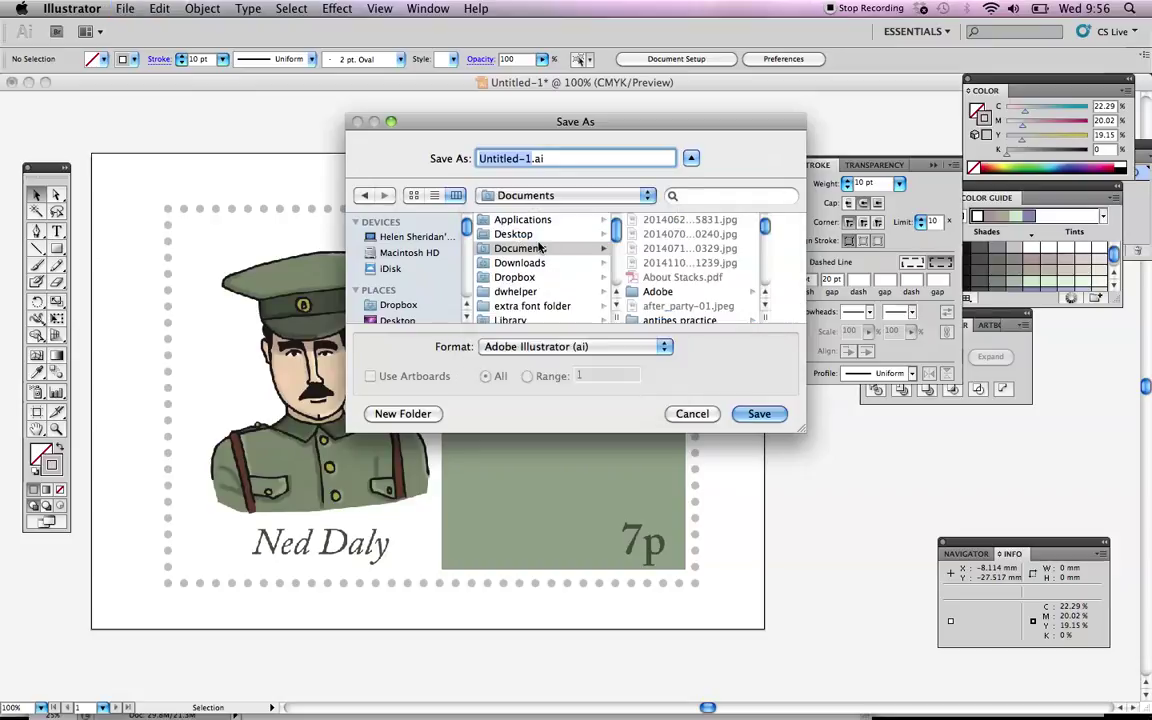
{"action": "scroll", "coordinate": [683, 285], "scroll_direction": "down", "scroll_amount": 5}
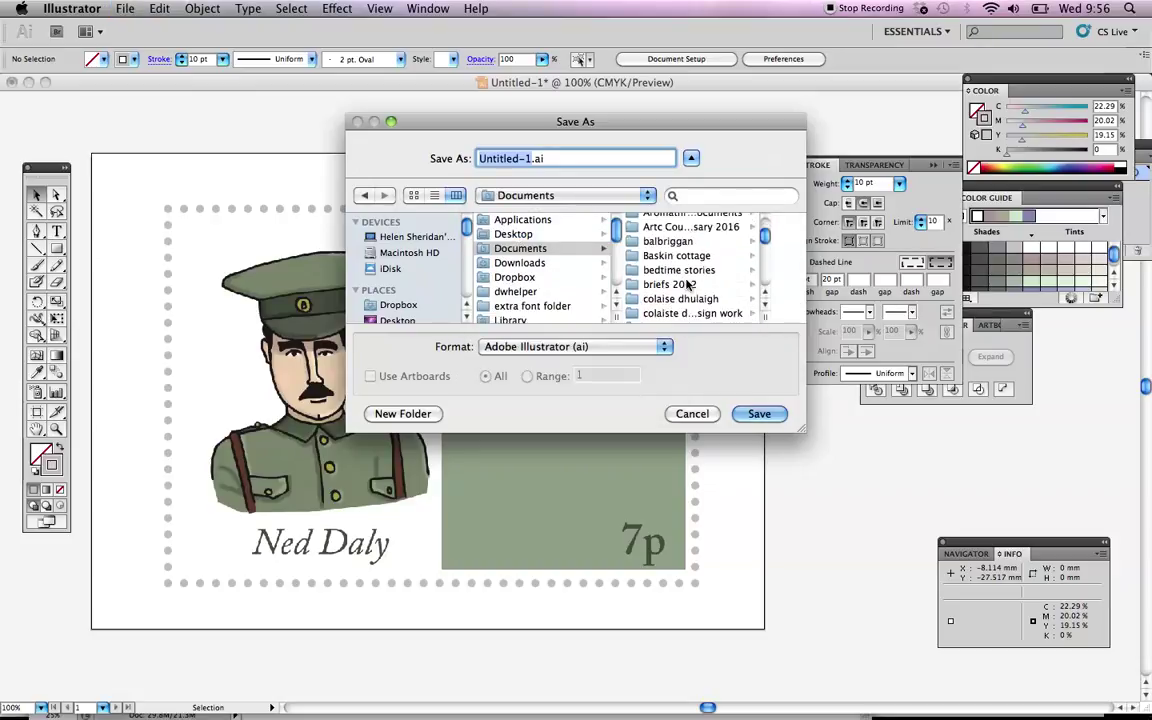
{"action": "left_click", "coordinate": [684, 297]}
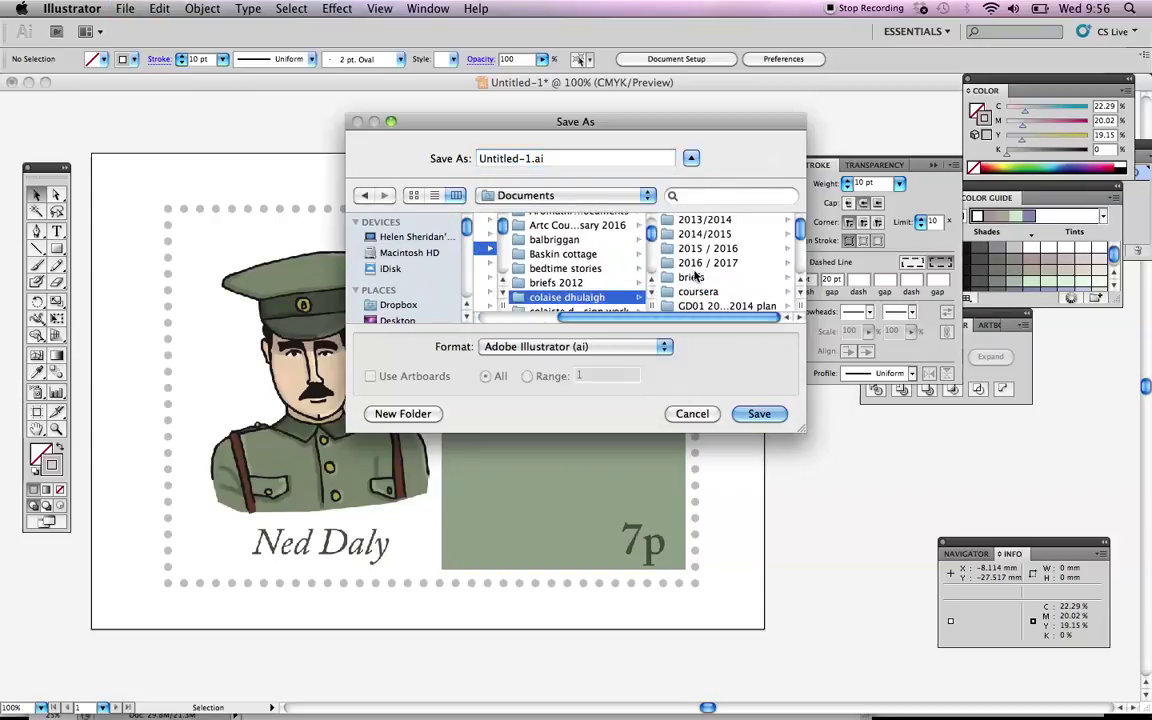
{"action": "left_click", "coordinate": [699, 262]}
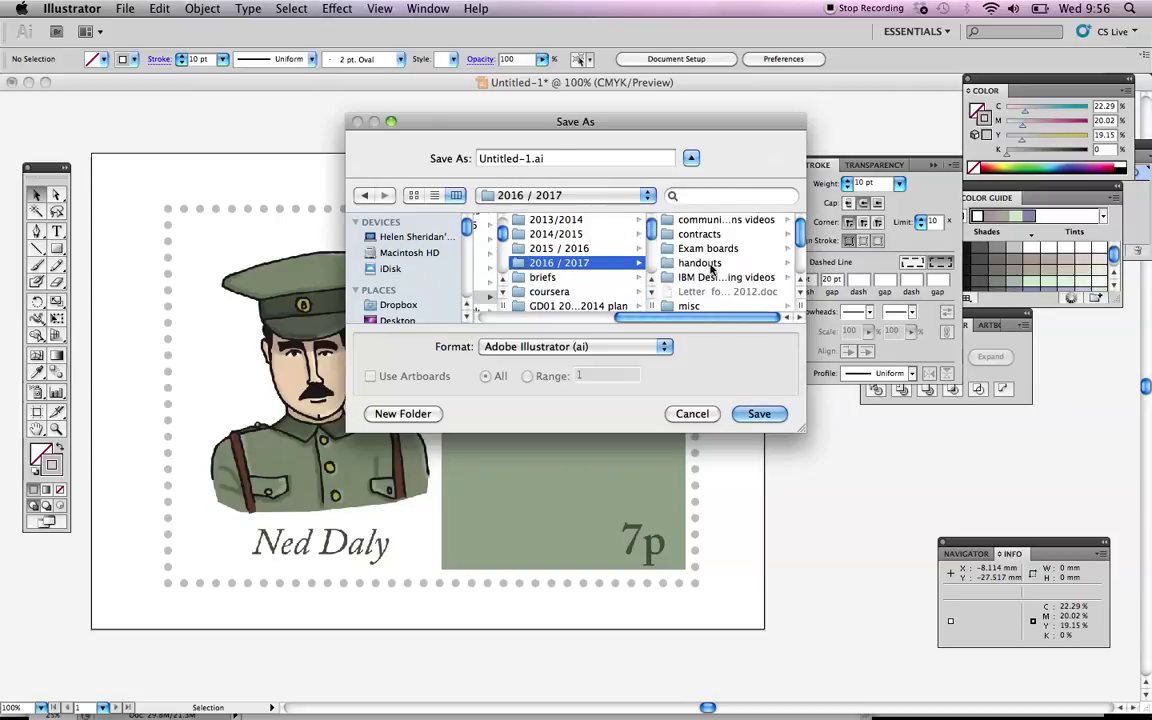
Step: Save as 'large stamp' in my video lectures/gd01_stamp design with default Illustrator options
{"action": "scroll", "coordinate": [712, 270], "scroll_direction": "down", "scroll_amount": 2}
{"action": "scroll", "coordinate": [712, 270], "scroll_direction": "down", "scroll_amount": 1}
{"action": "left_click", "coordinate": [718, 288]}
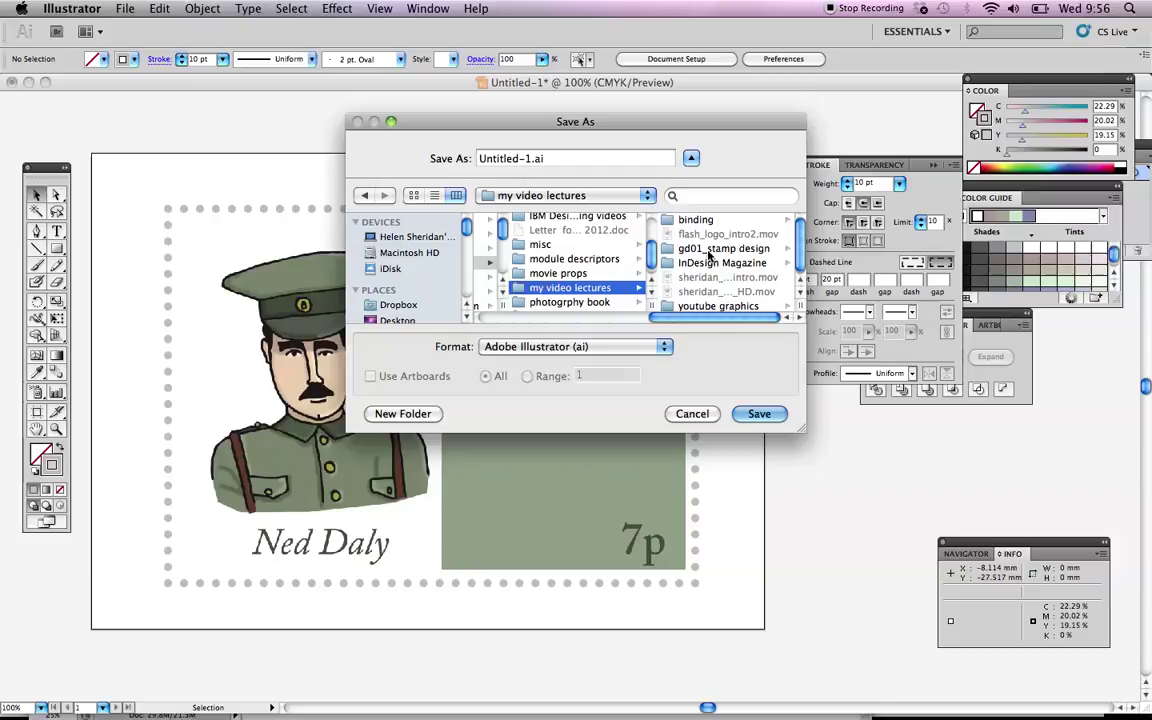
{"action": "left_click", "coordinate": [706, 252]}
{"action": "left_click_drag", "start_coordinate": [545, 158], "coordinate": [436, 155]}
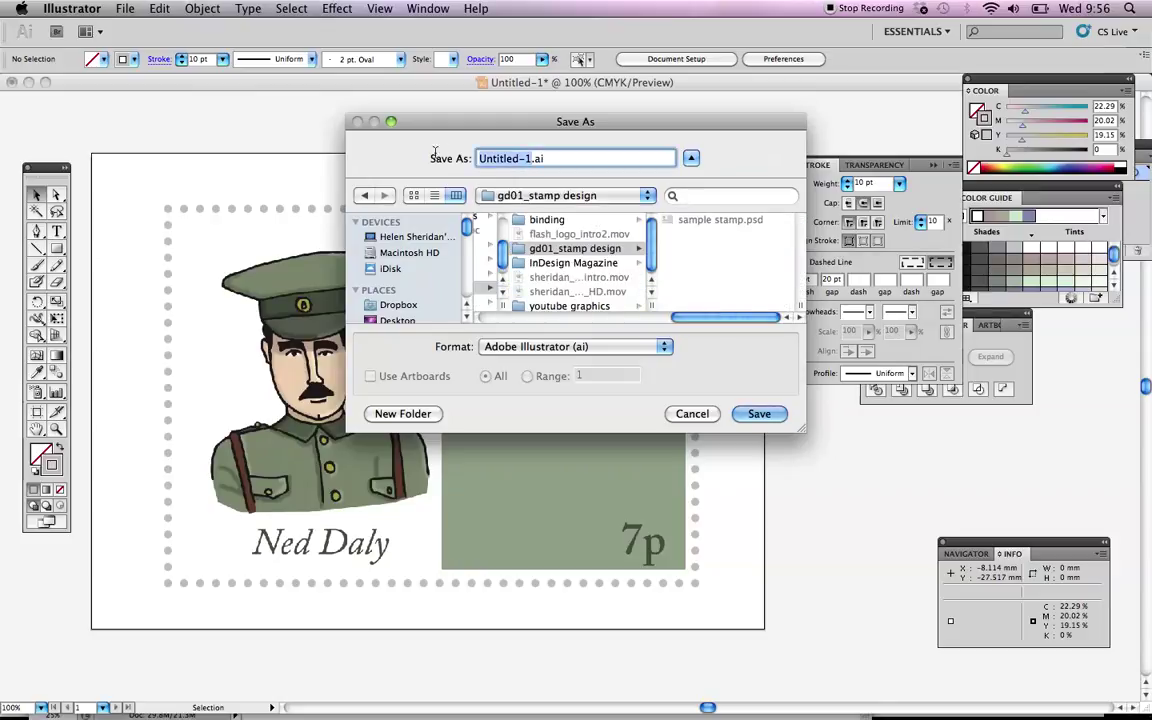
{"action": "type", "text": "large sta"}
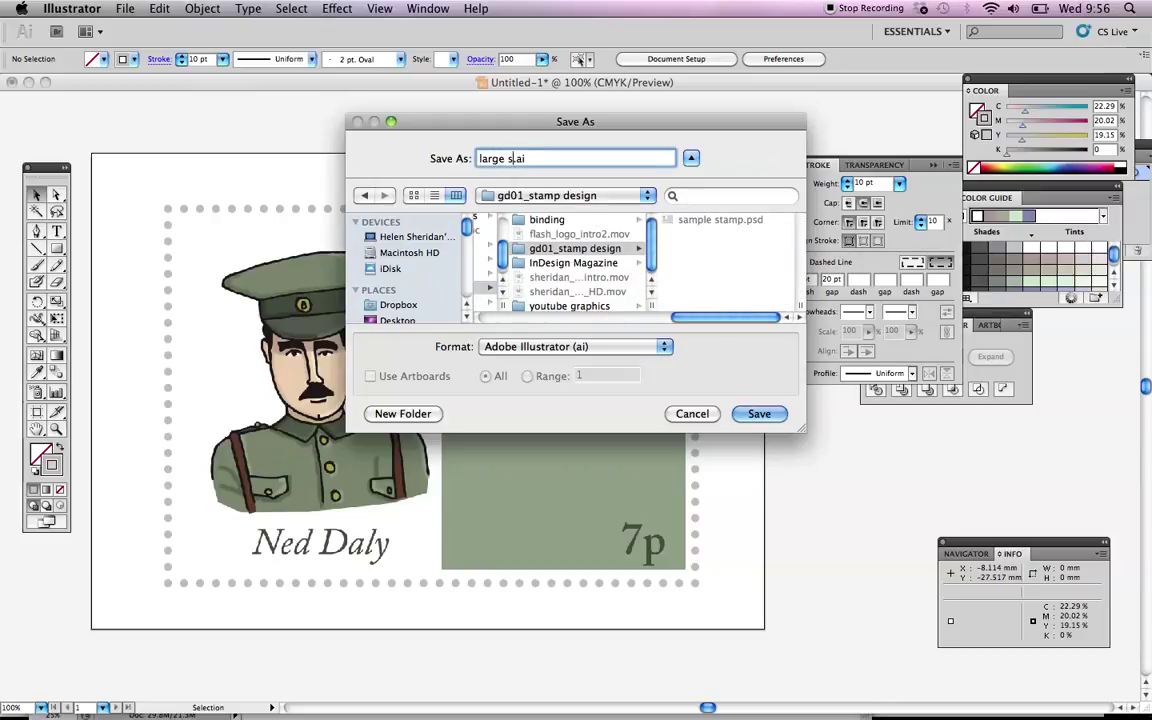
{"action": "type", "text": "mp"}
{"action": "key", "text": "Return"}
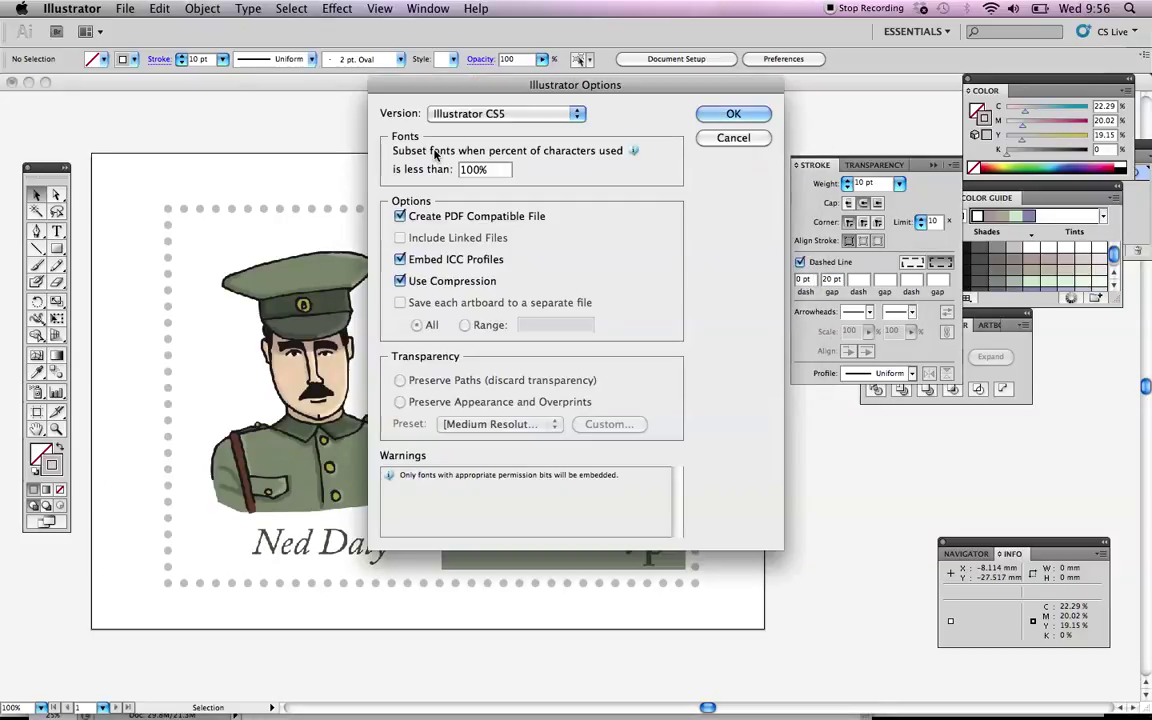
{"action": "left_click", "coordinate": [703, 117]}
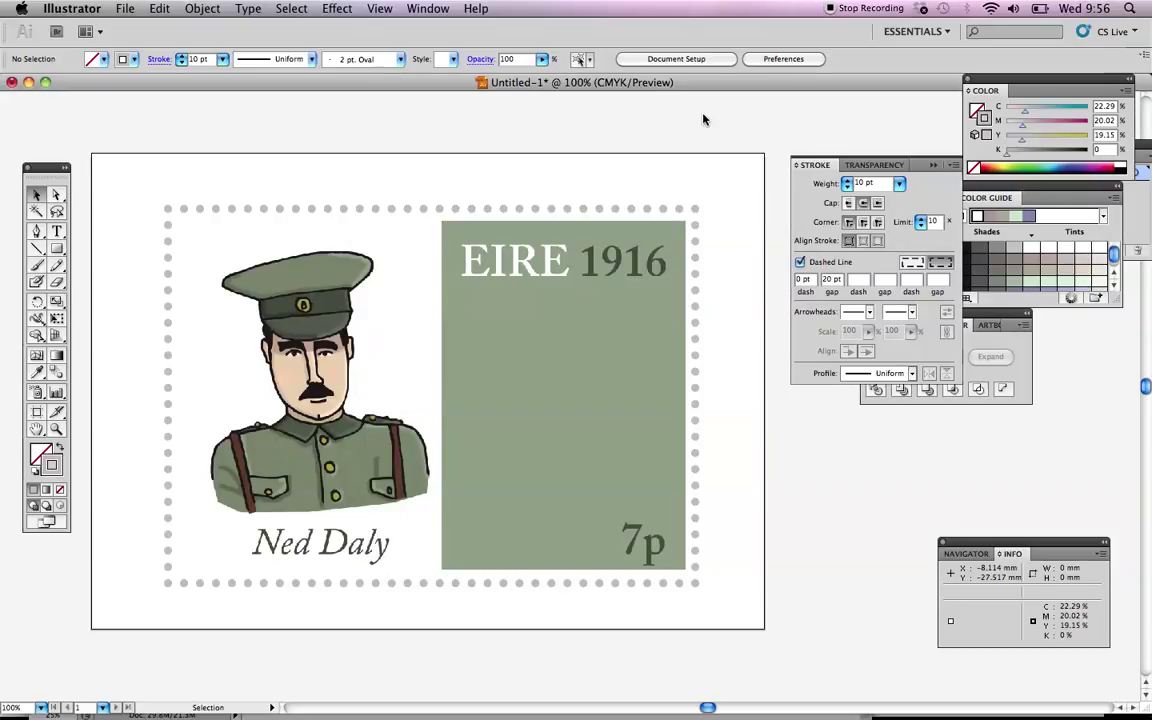
Step: Zoom out and show the Artboards panel, moved away from the Stroke panel
{"action": "key", "text": "super+minus"}
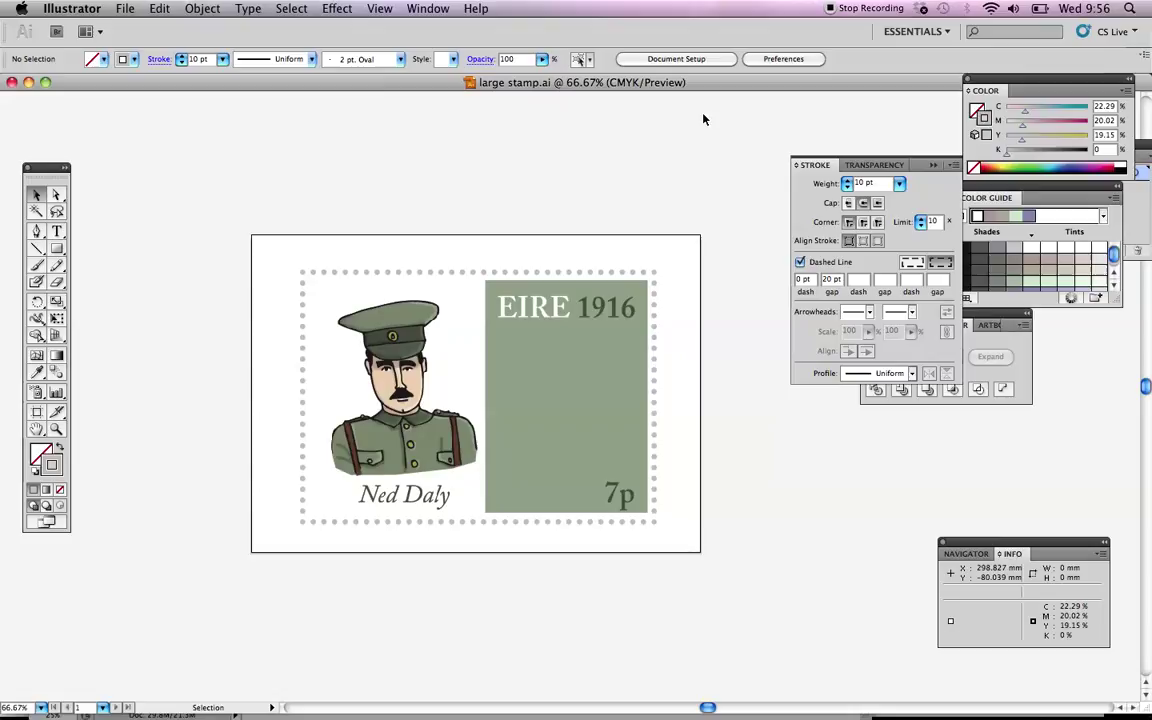
{"action": "key", "text": "space"}
{"action": "left_click_drag", "start_coordinate": [685, 323], "coordinate": [531, 323]}
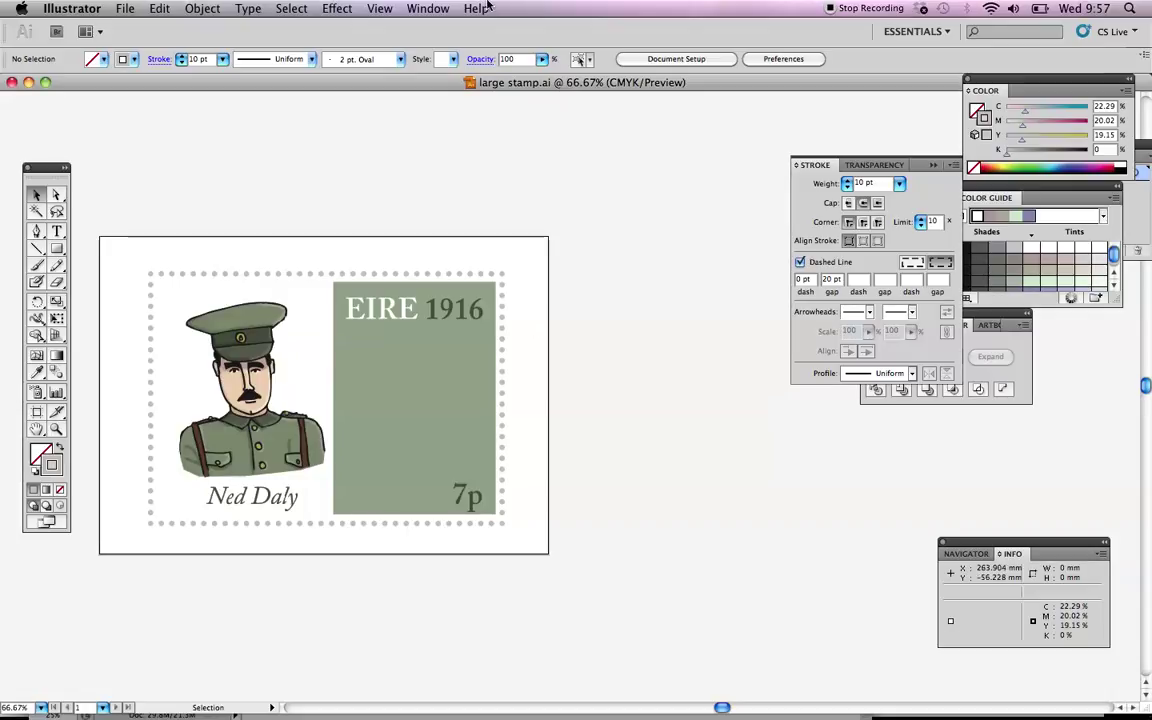
{"action": "left_click", "coordinate": [428, 9]}
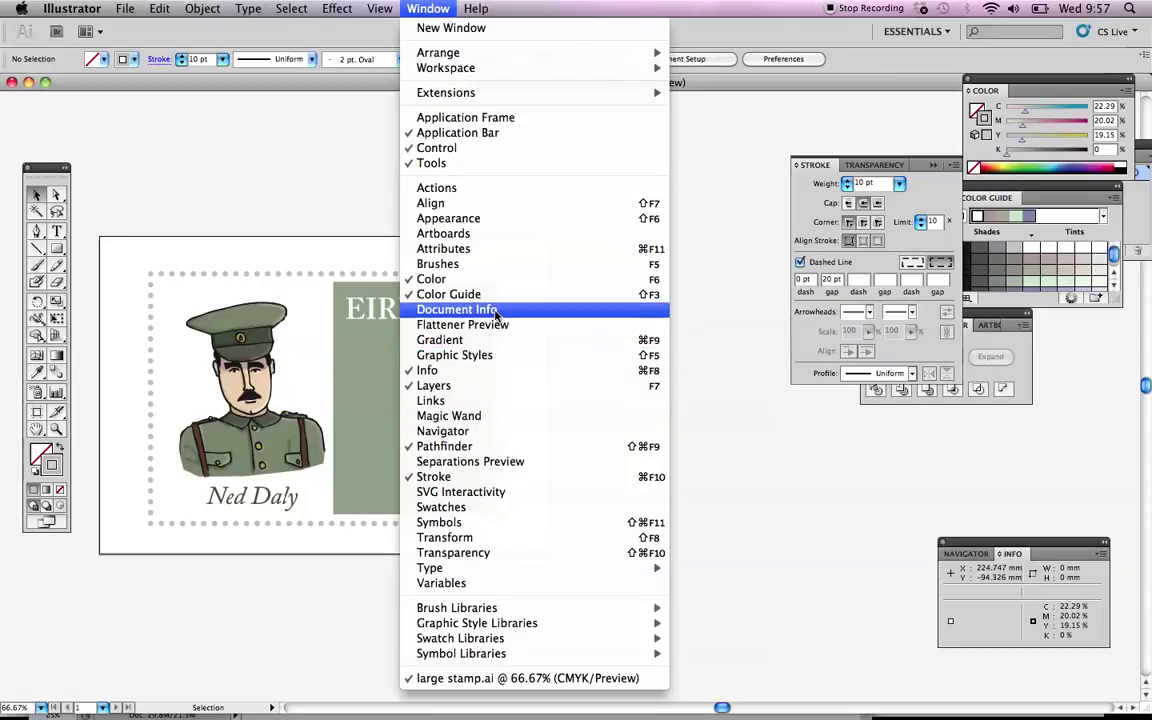
{"action": "left_click", "coordinate": [482, 235]}
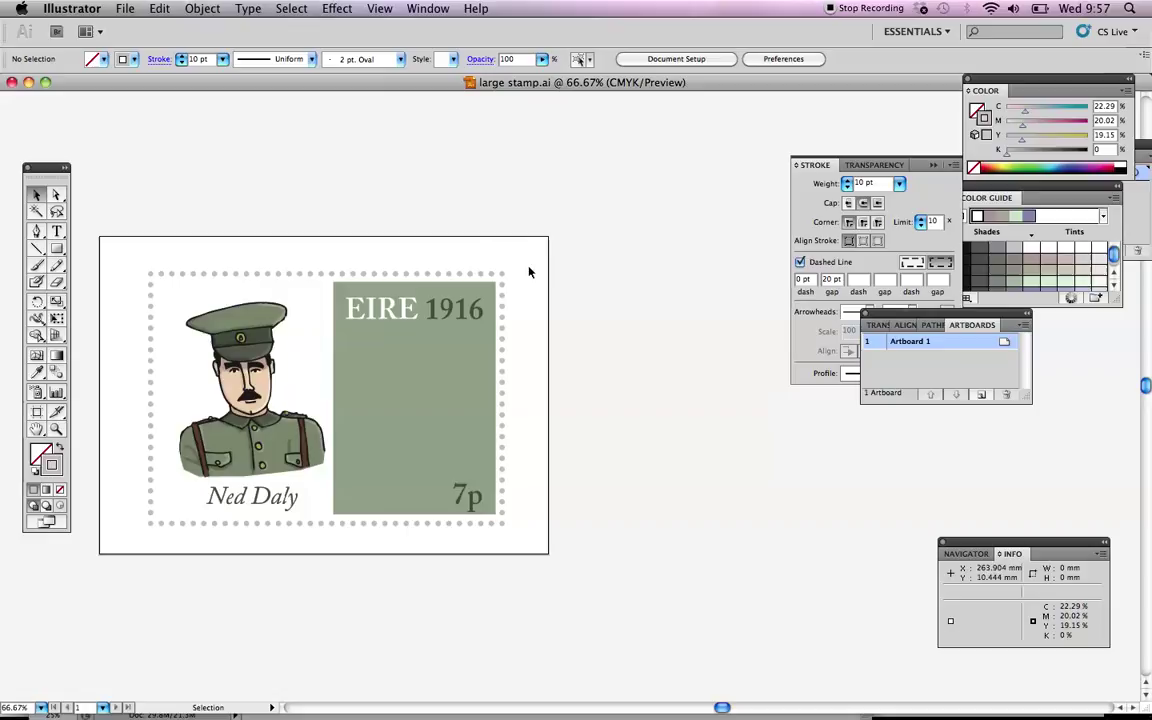
{"action": "mouse_move", "coordinate": [942, 318]}
{"action": "left_mouse_down"}
{"action": "mouse_move", "coordinate": [852, 440]}
{"action": "mouse_move", "coordinate": [856, 415]}
{"action": "left_mouse_up"}
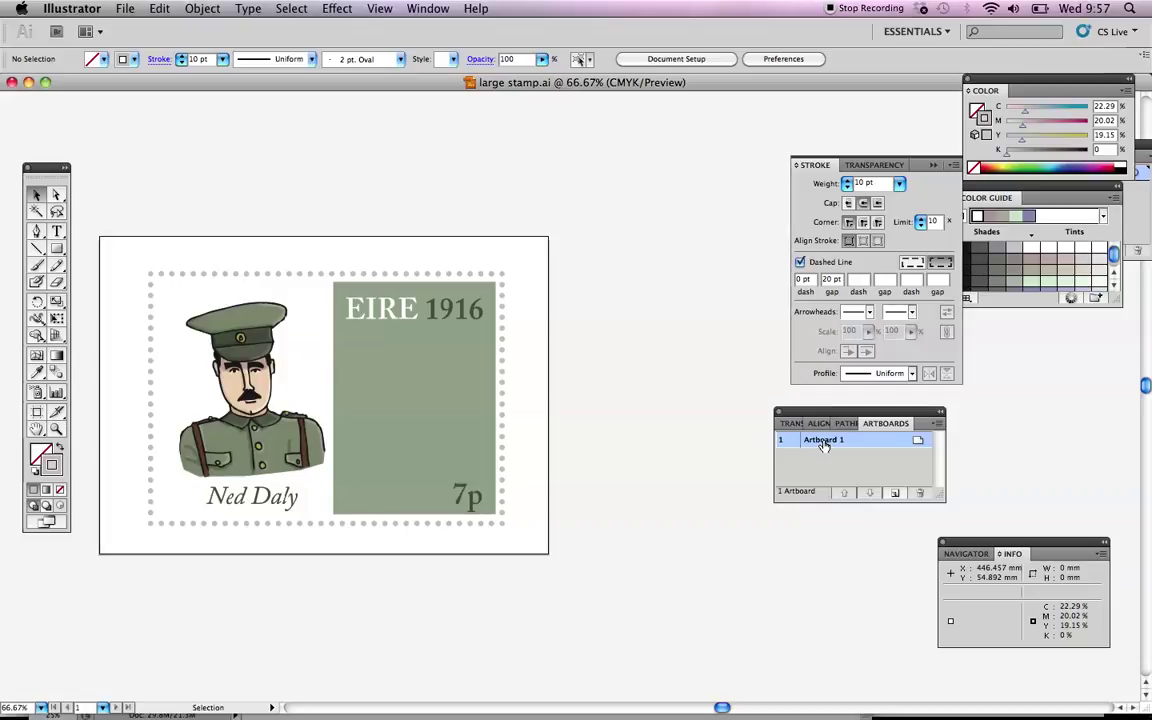
{"action": "double_click", "coordinate": [823, 442]}
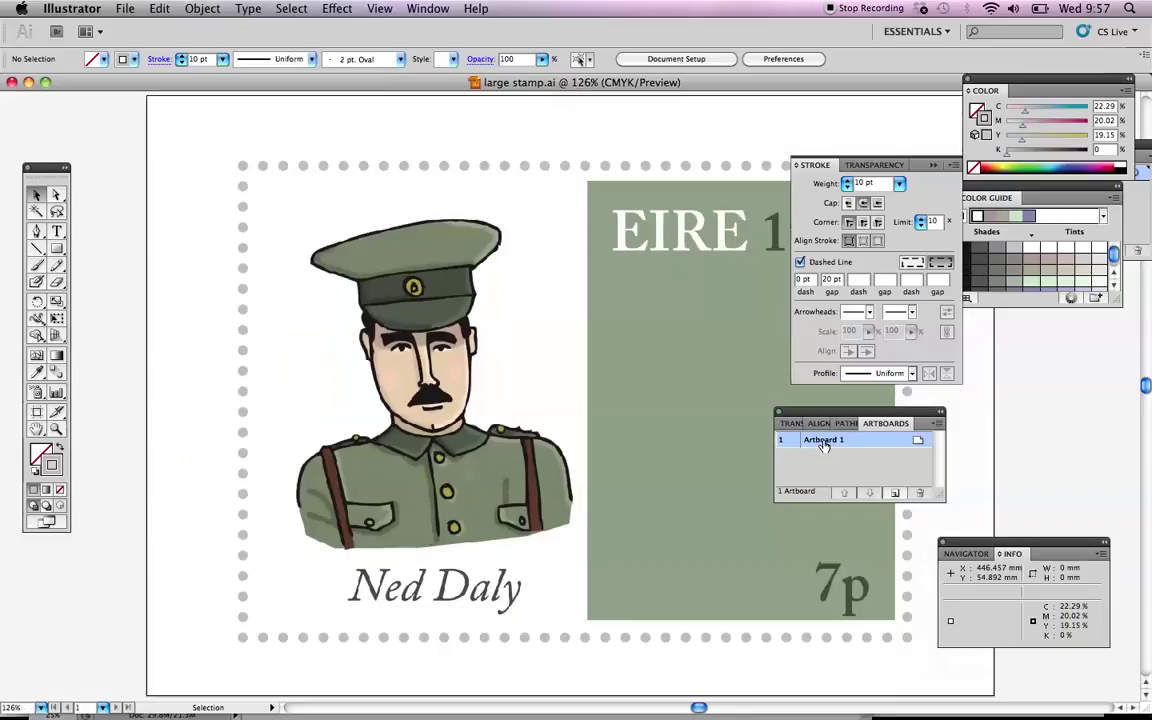
Step: Add Artboard 2 and zoom out to see both artboards
{"action": "left_click", "coordinate": [896, 494]}
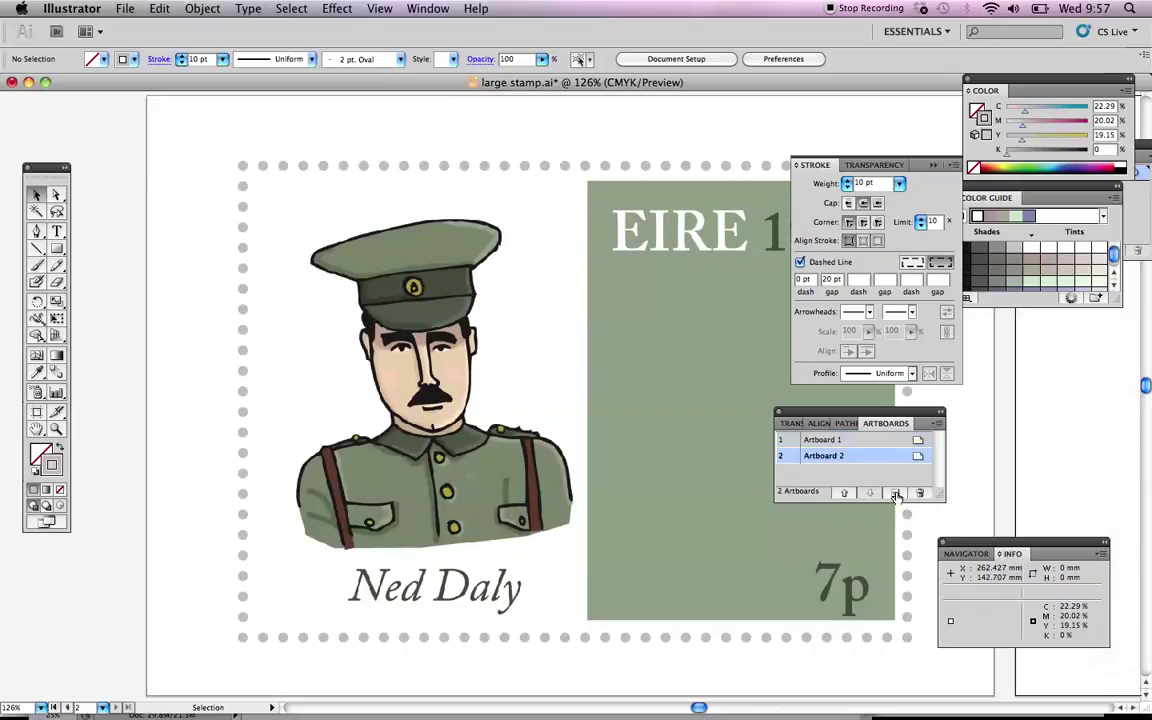
{"action": "double_click", "coordinate": [828, 462]}
{"action": "key", "text": "super+alt+0"}
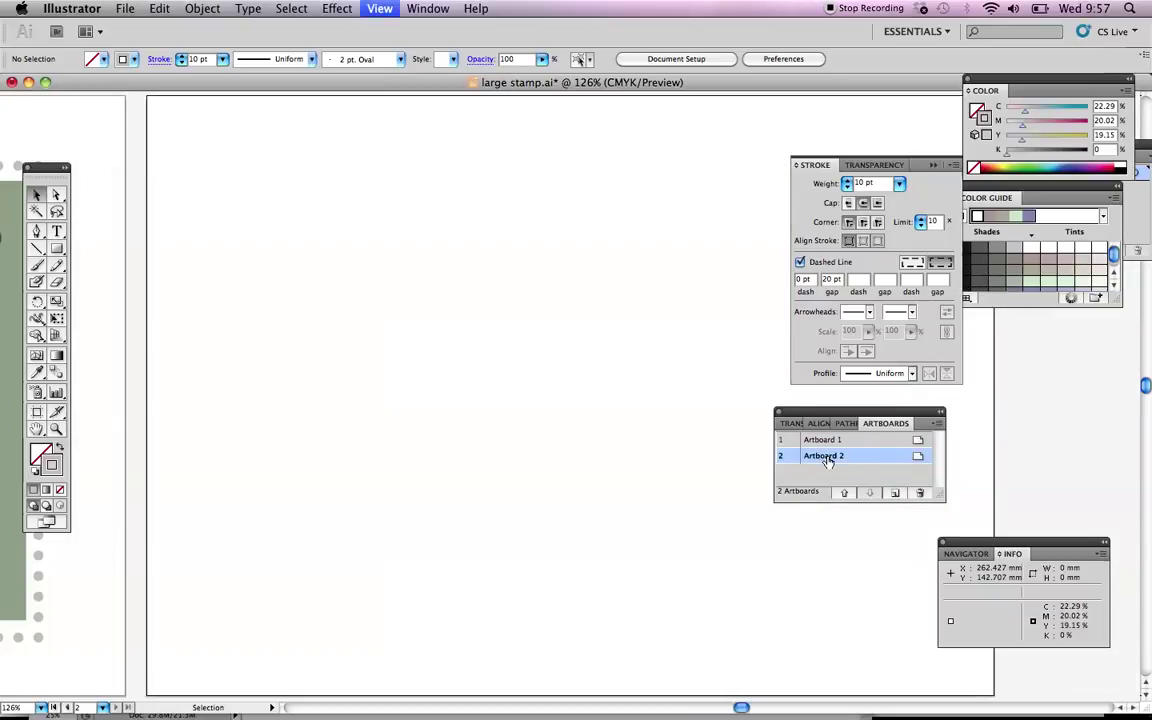
Step: Dock the Stroke and Transparency panels, view both artboards at 50%, and select the stamp artwork
{"action": "left_click", "coordinate": [779, 414]}
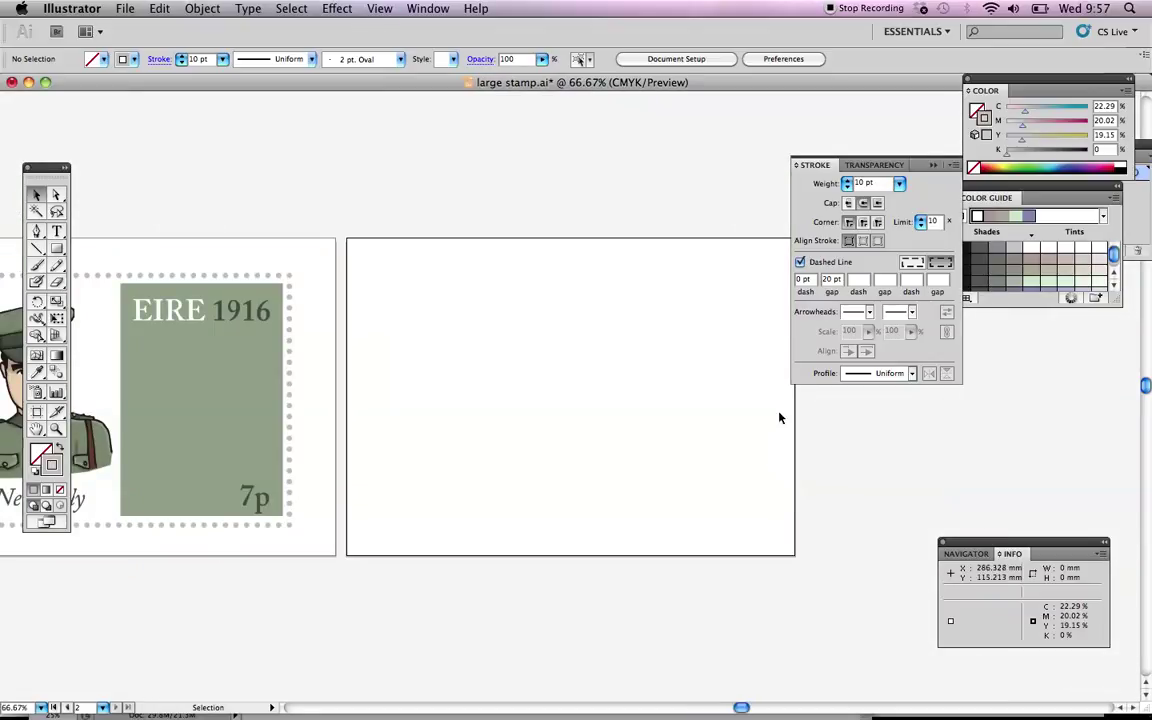
{"action": "left_click_drag", "start_coordinate": [817, 167], "coordinate": [1000, 262]}
{"action": "left_click_drag", "start_coordinate": [830, 165], "coordinate": [1030, 157]}
{"action": "key", "text": "super+minus"}
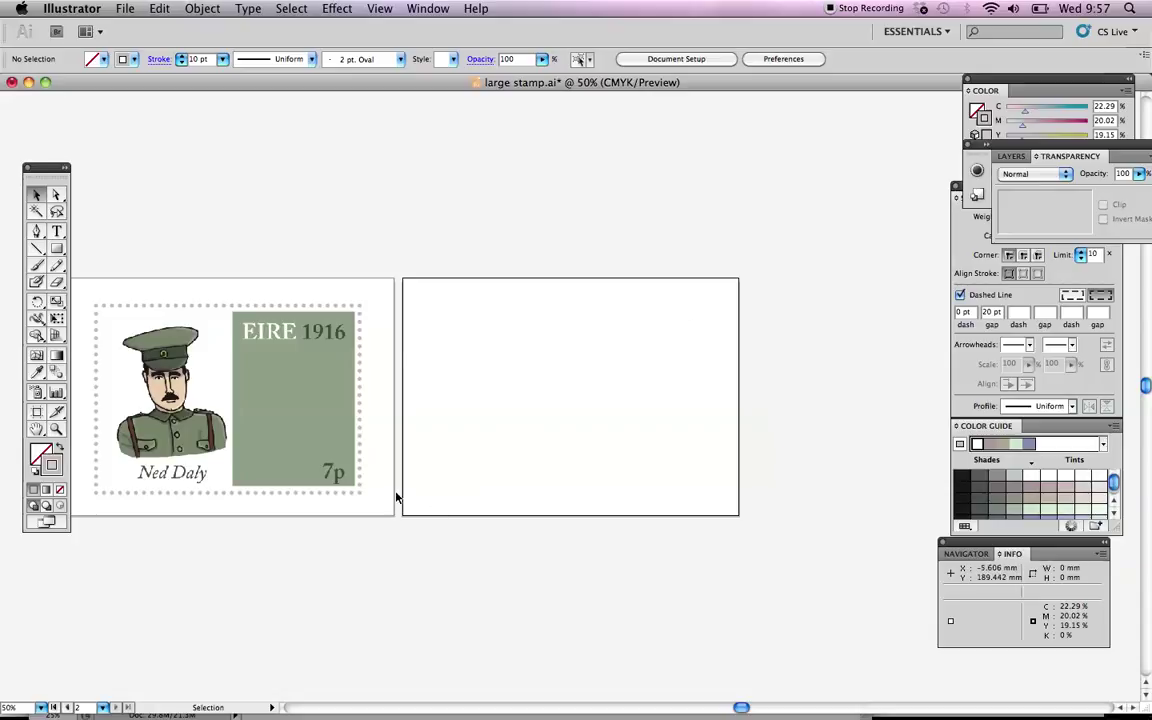
{"action": "key", "text": "space"}
{"action": "left_click_drag", "start_coordinate": [393, 467], "coordinate": [498, 446]}
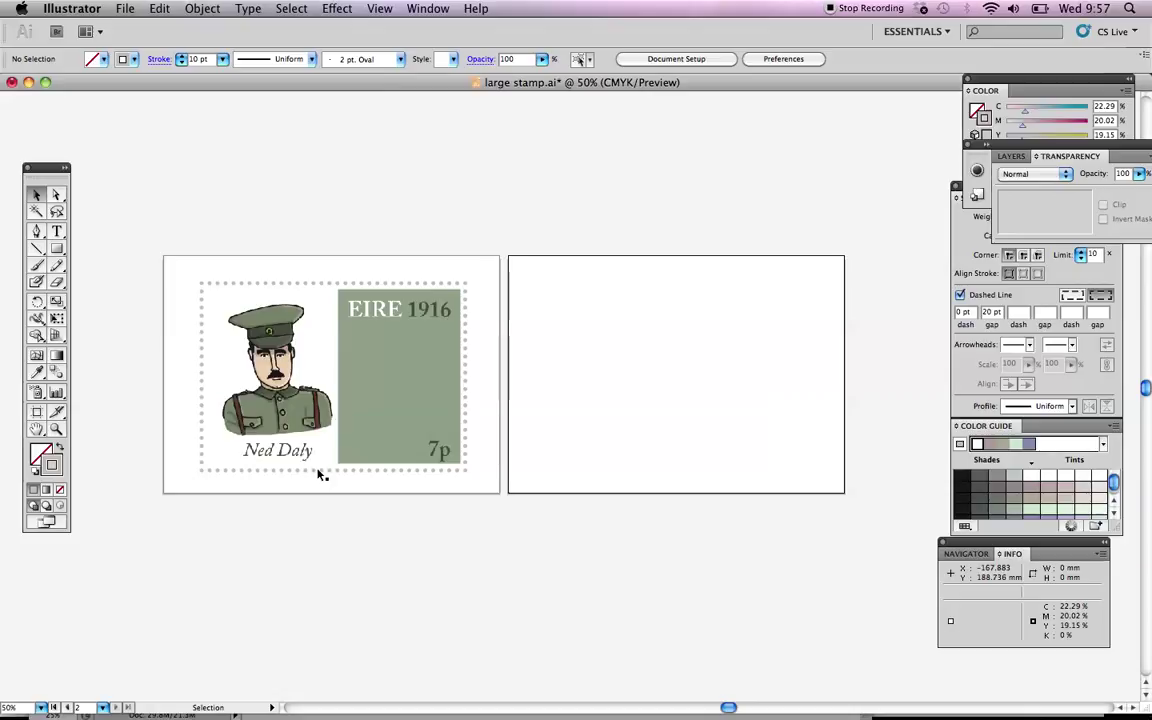
{"action": "left_click_drag", "start_coordinate": [182, 270], "coordinate": [483, 482]}
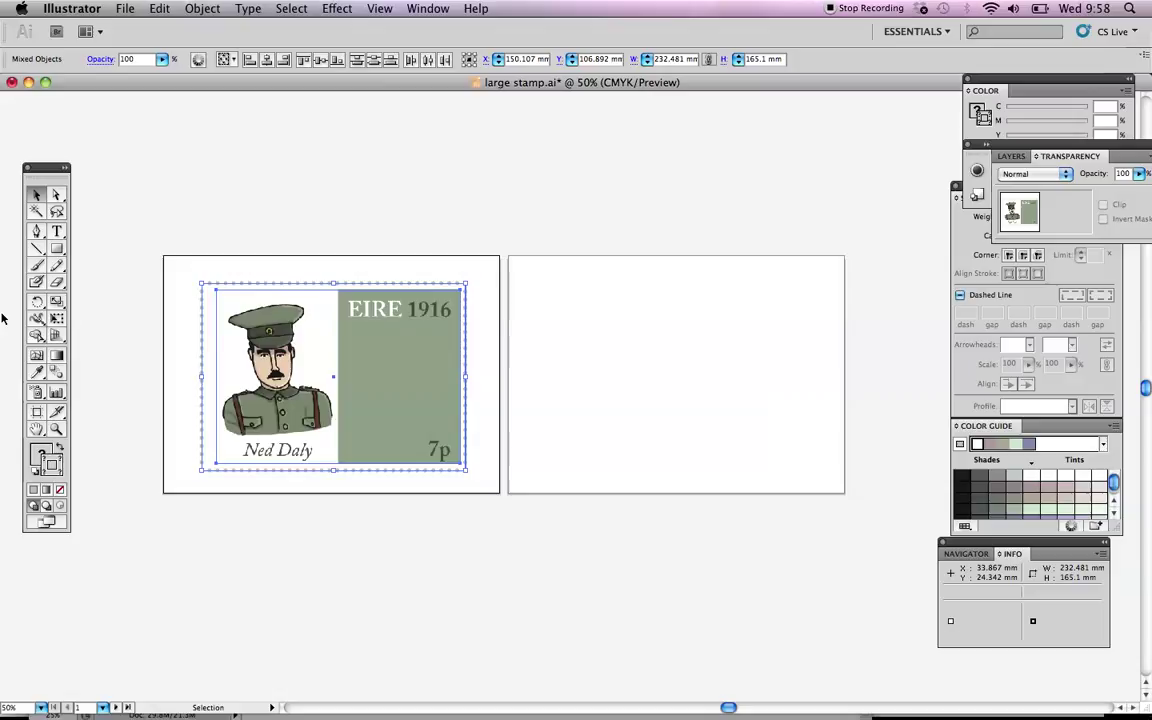
Step: Turn off Scale Strokes & Effects in the Scale settings
{"action": "double_click", "coordinate": [56, 300]}
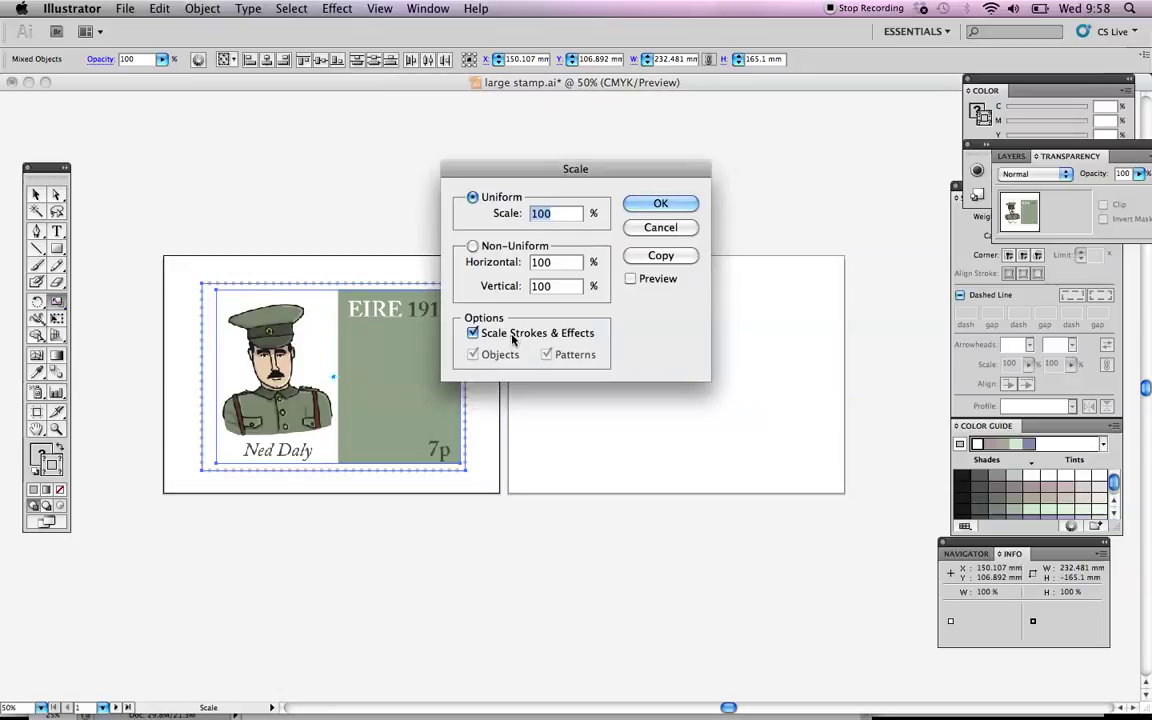
{"action": "left_click", "coordinate": [473, 333]}
{"action": "left_click", "coordinate": [660, 204]}
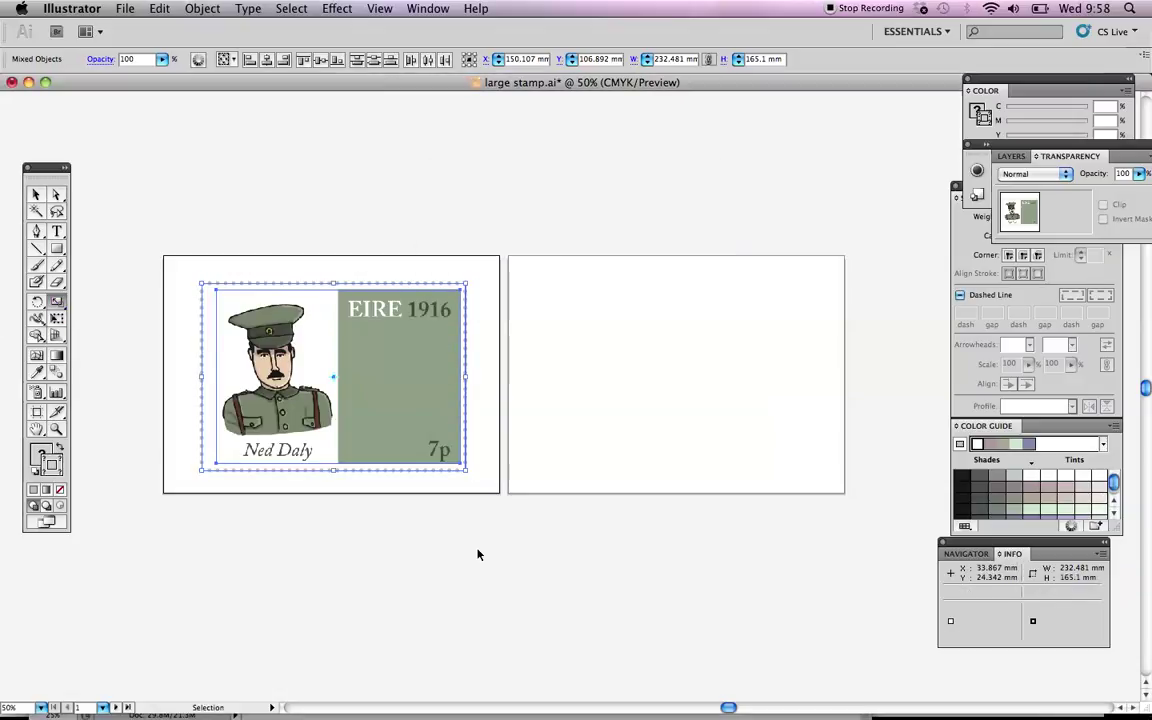
Step: Copy and paste the stamp, then move the copy onto Artboard 2
{"action": "left_click", "coordinate": [160, 9]}
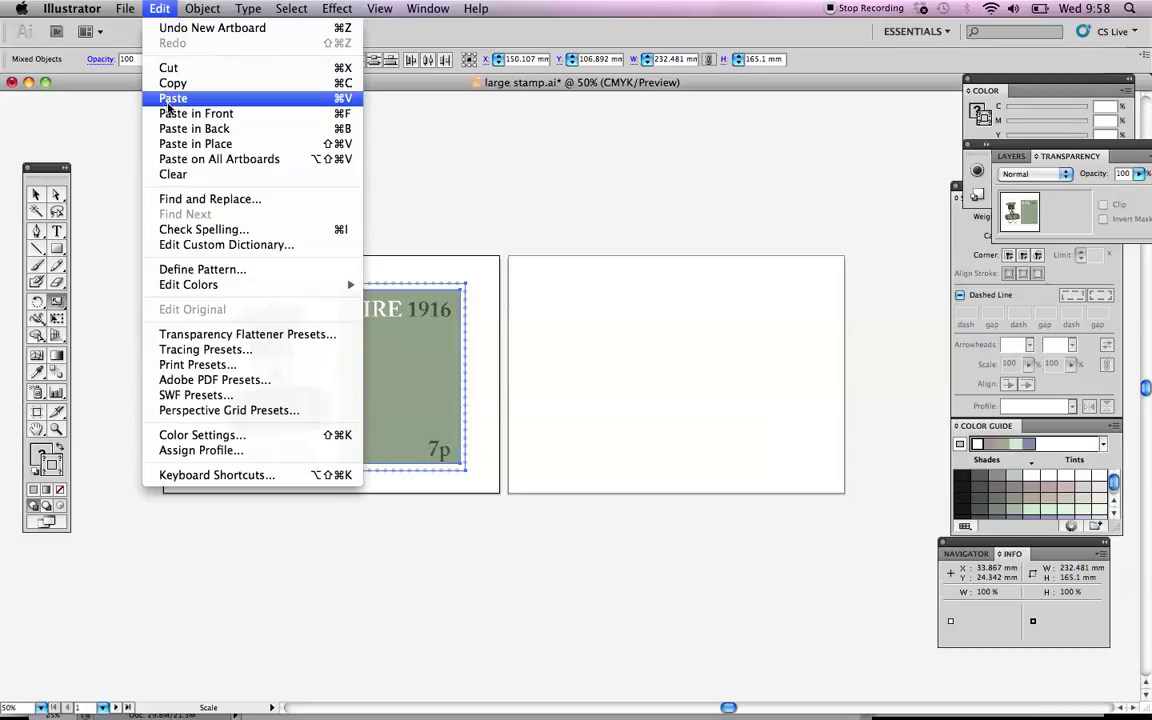
{"action": "left_click", "coordinate": [170, 83]}
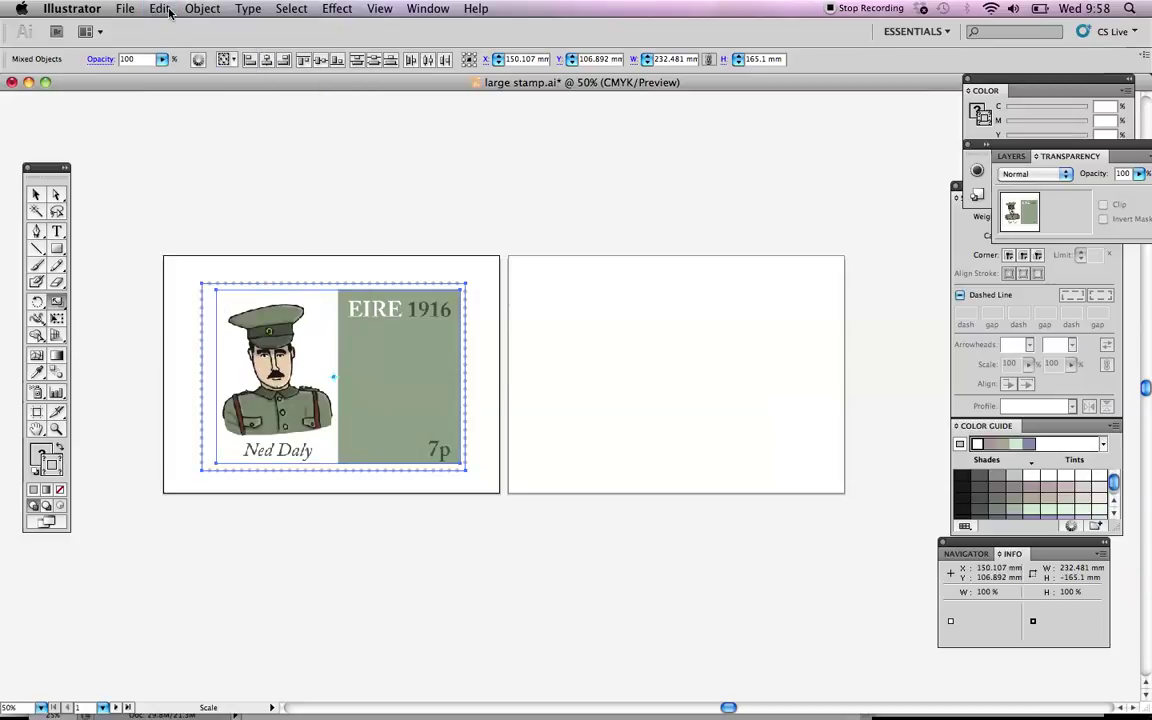
{"action": "left_click", "coordinate": [160, 9]}
{"action": "left_click", "coordinate": [168, 98]}
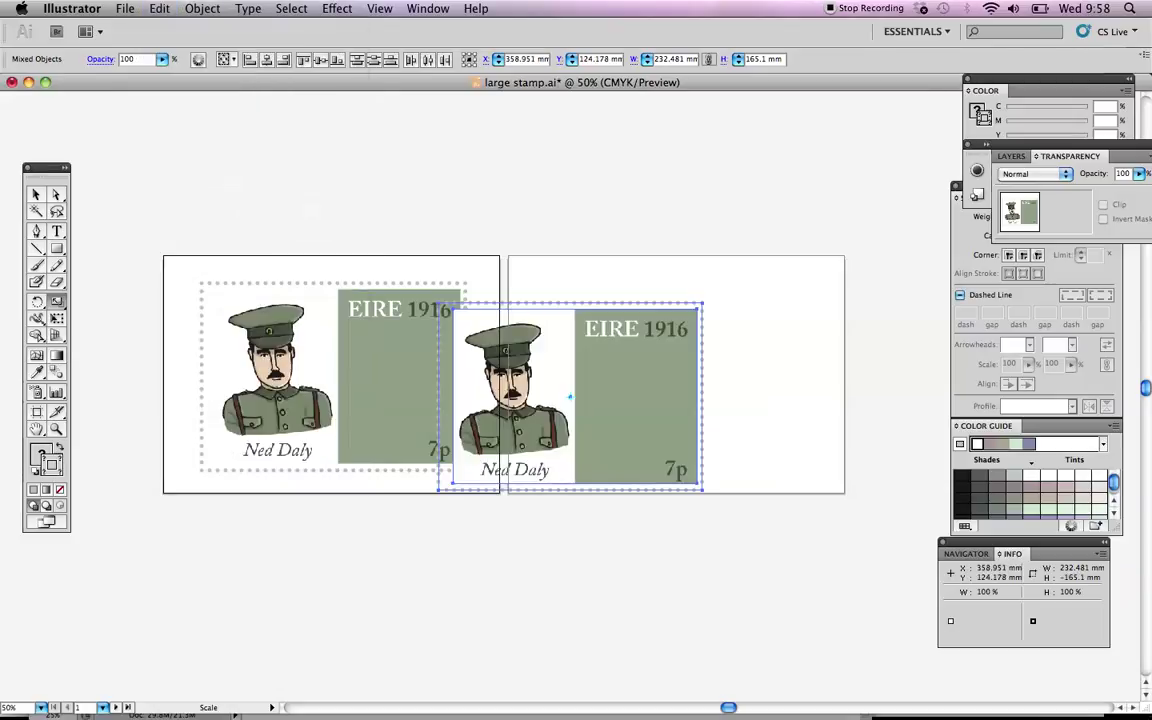
{"action": "left_click", "coordinate": [36, 194]}
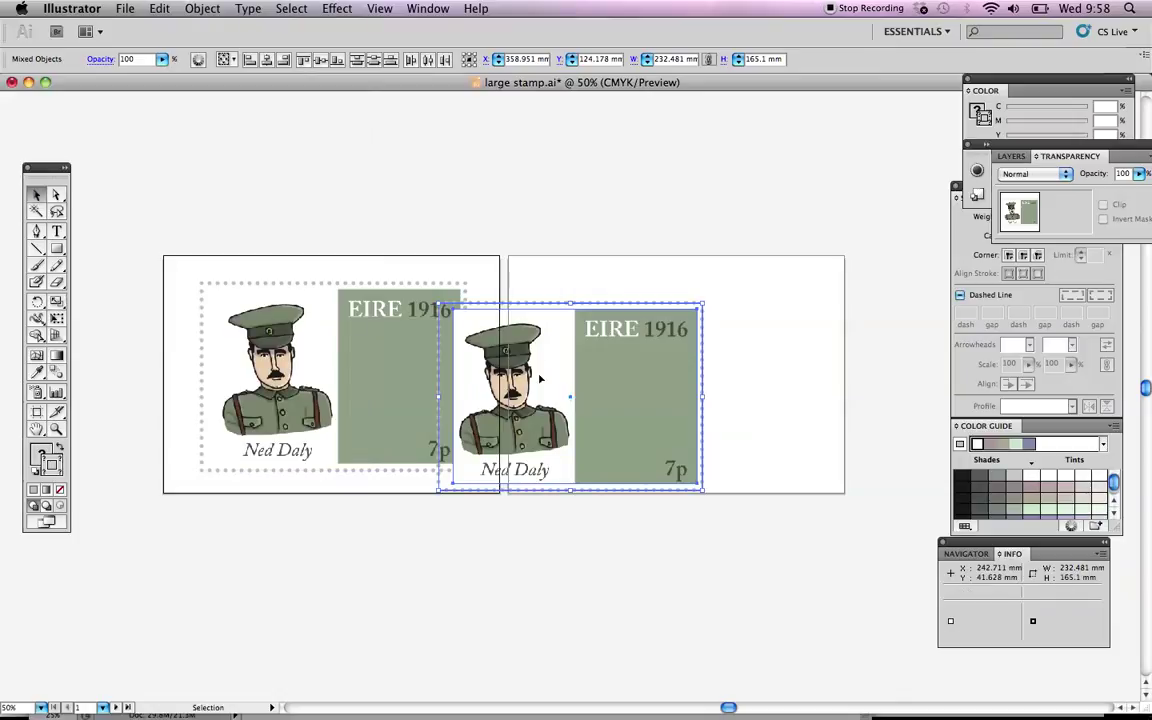
{"action": "left_click_drag", "start_coordinate": [508, 347], "coordinate": [626, 329]}
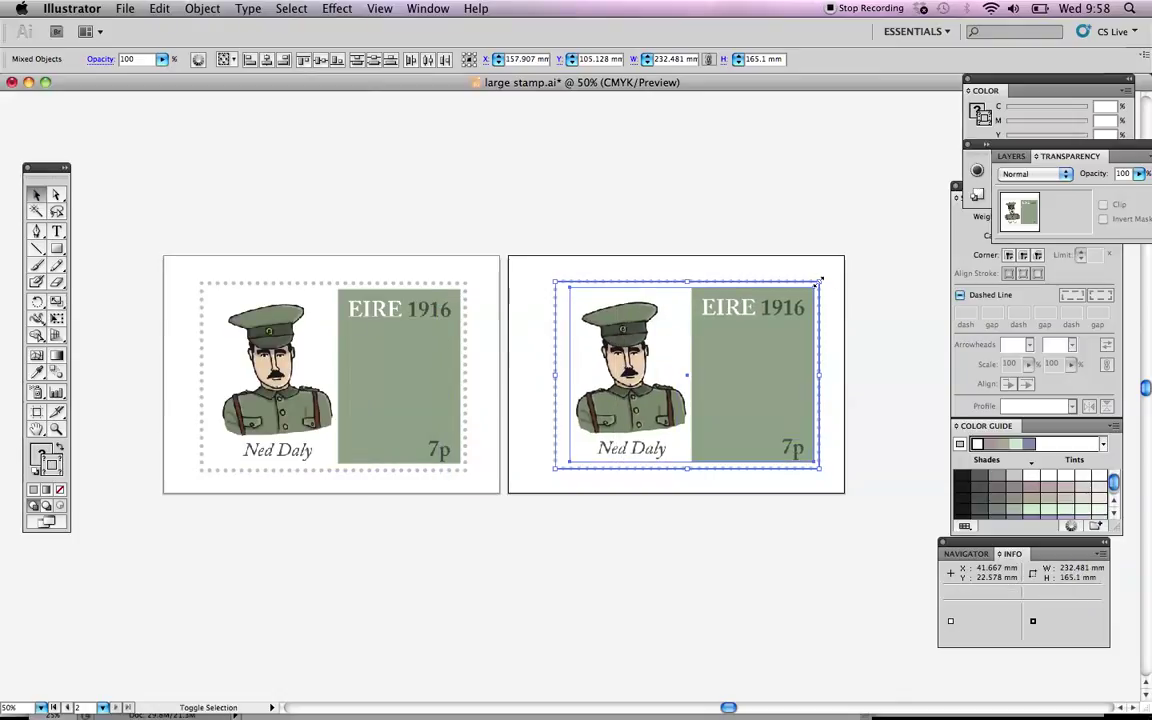
Step: Shrink the pasted stamp copy to a small size by dragging its corner handle
{"action": "left_click_drag", "start_coordinate": [817, 290], "coordinate": [798, 300]}
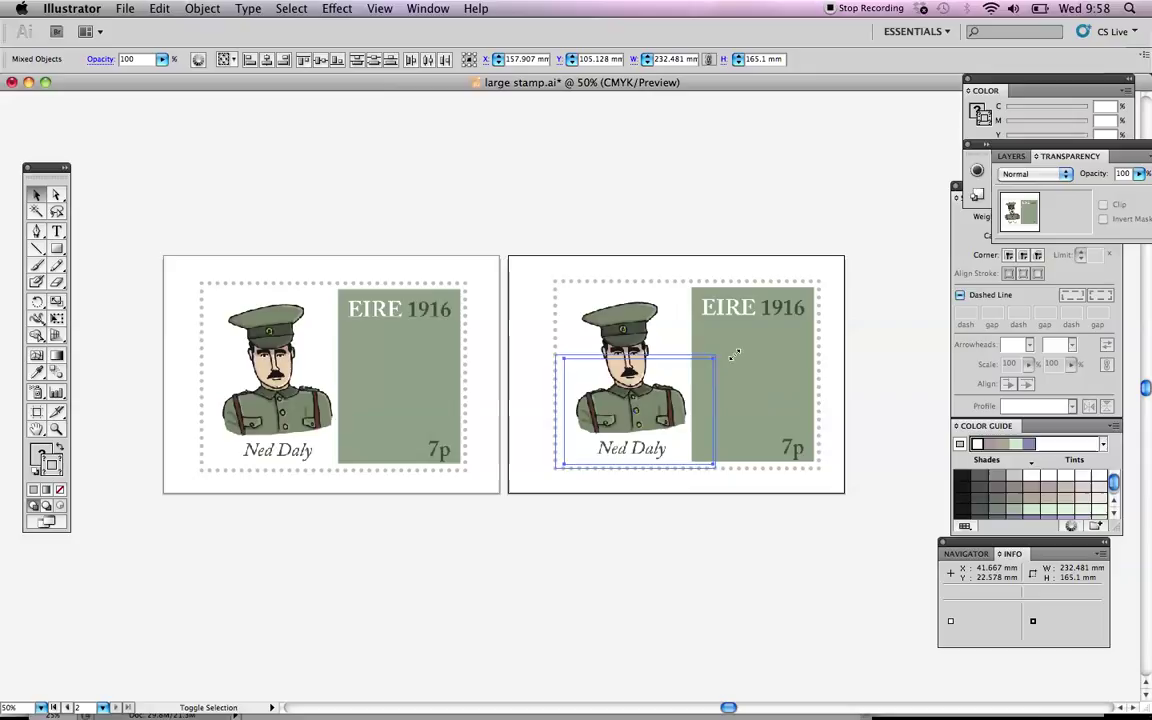
{"action": "left_click_drag", "start_coordinate": [734, 354], "coordinate": [676, 406]}
{"action": "left_click", "coordinate": [676, 406]}
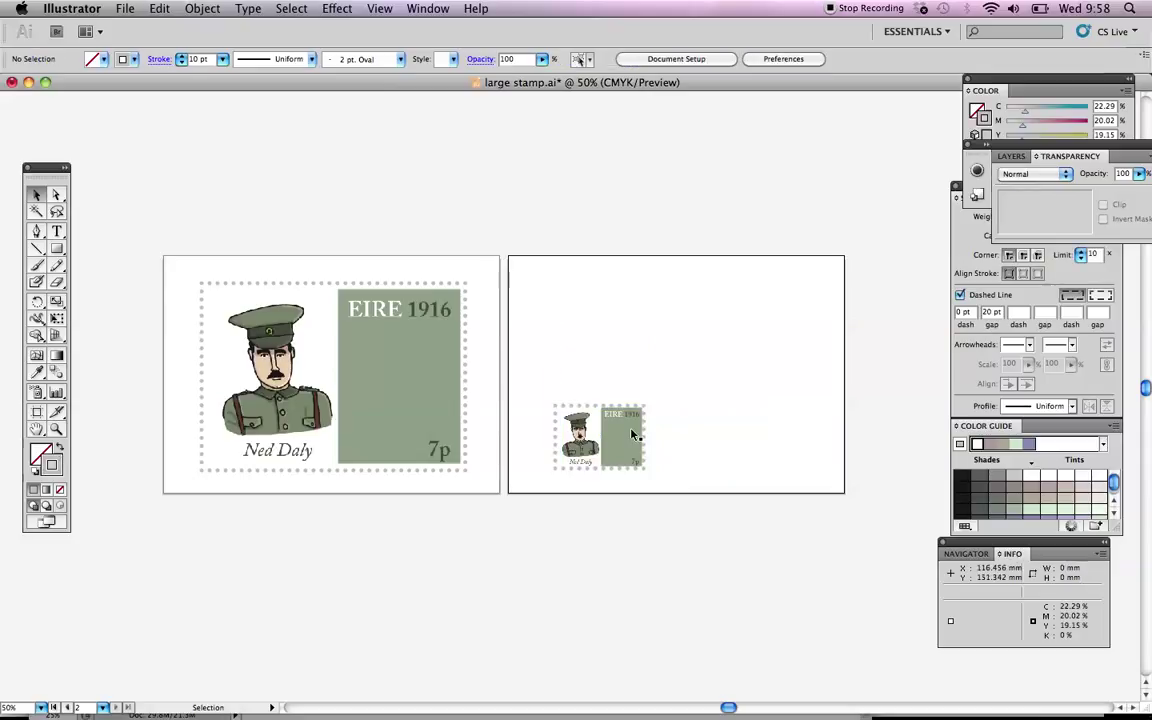
Step: At 100% zoom, delete the copy's picture, green panel and leftover dotted border
{"action": "key", "text": "super+equal"}
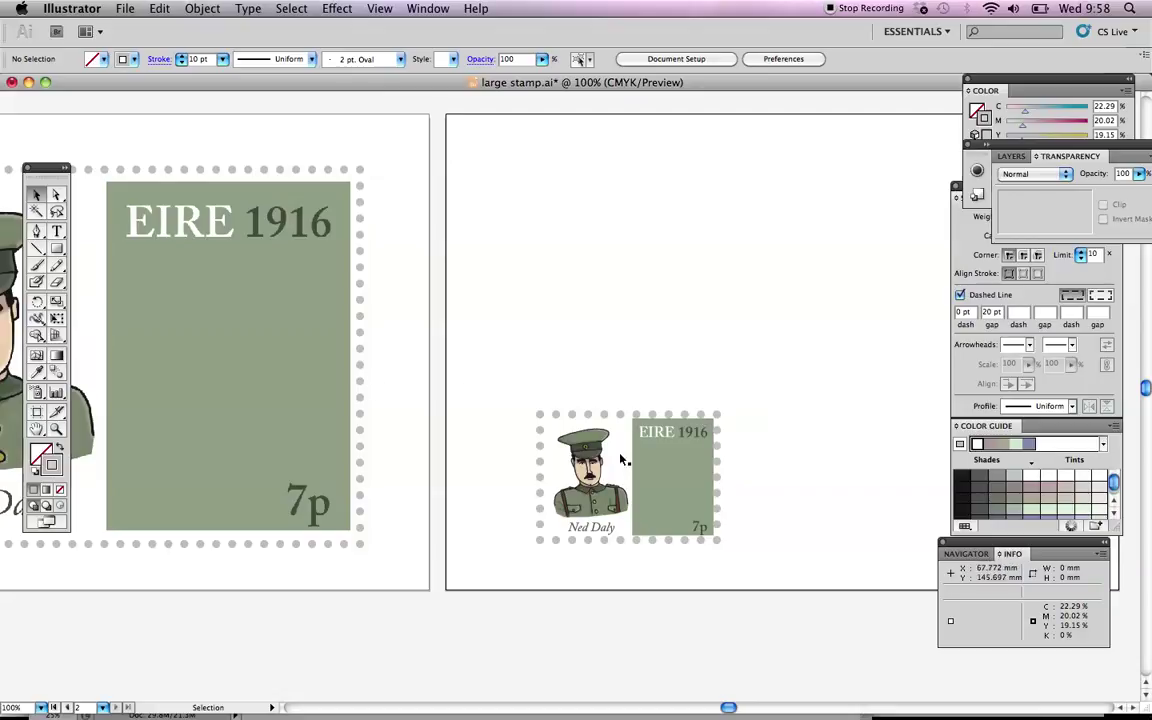
{"action": "left_click", "coordinate": [591, 462]}
{"action": "key", "text": "Delete"}
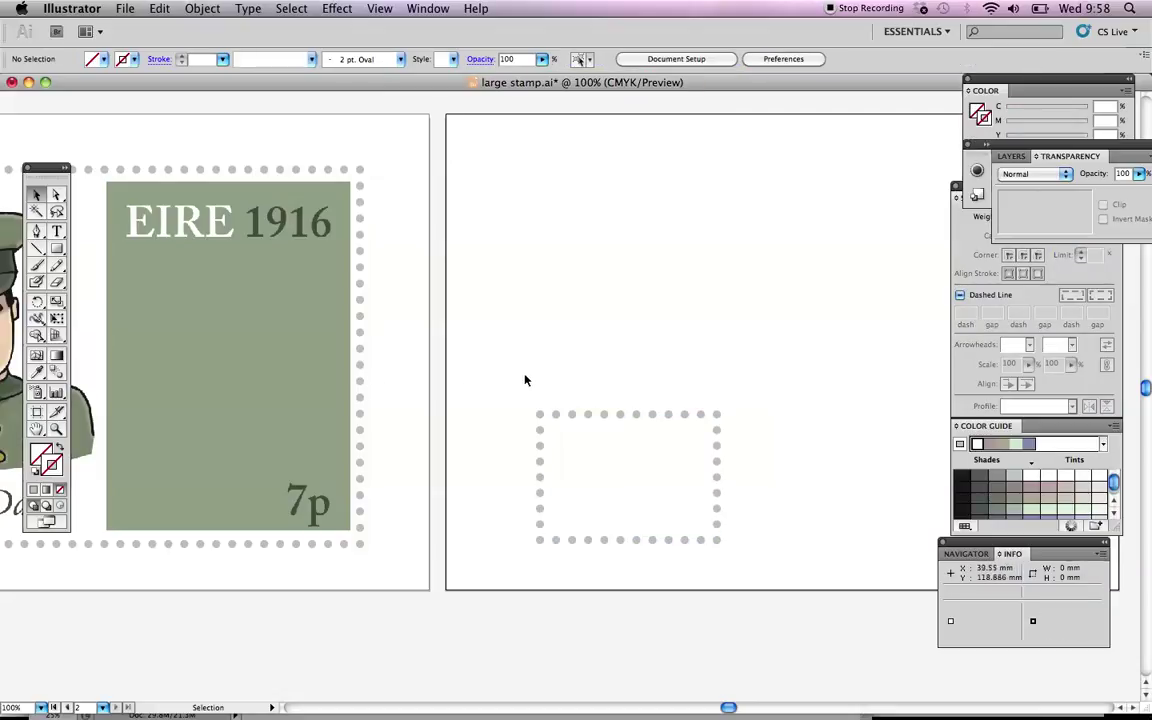
{"action": "left_click_drag", "start_coordinate": [520, 374], "coordinate": [775, 573]}
{"action": "key", "text": "Delete"}
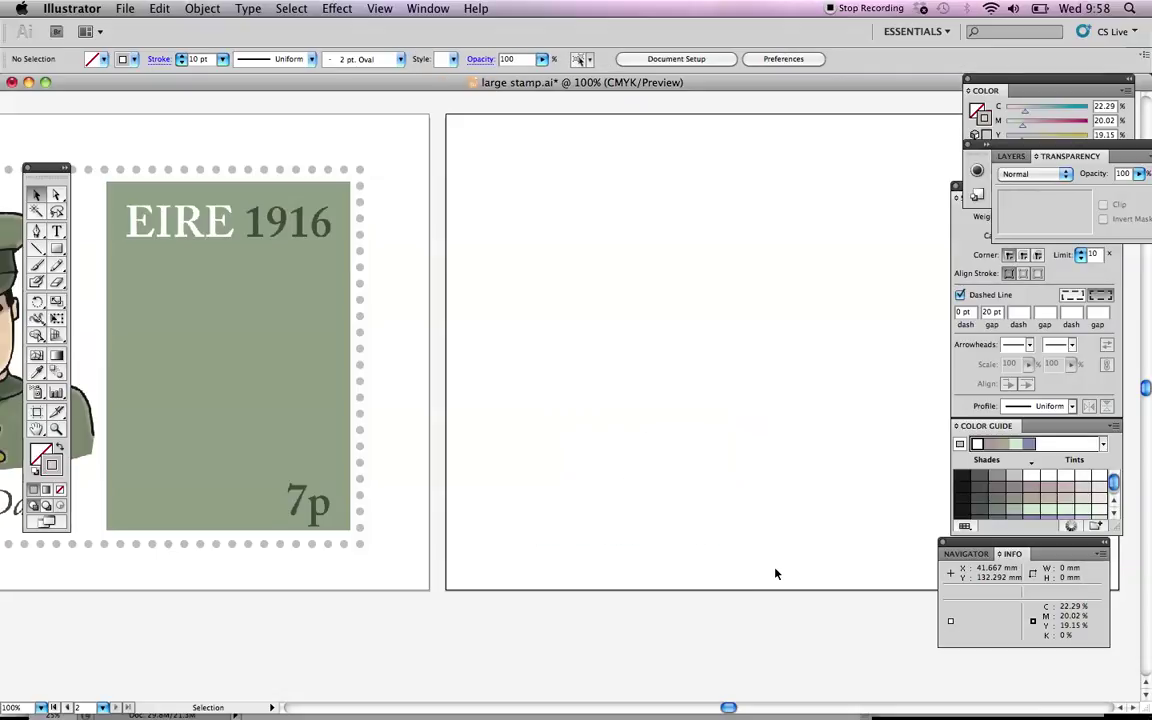
Step: Enable Scale Strokes & Effects in the Scale tool options, then zoom out to 66.67%
{"action": "double_click", "coordinate": [56, 302]}
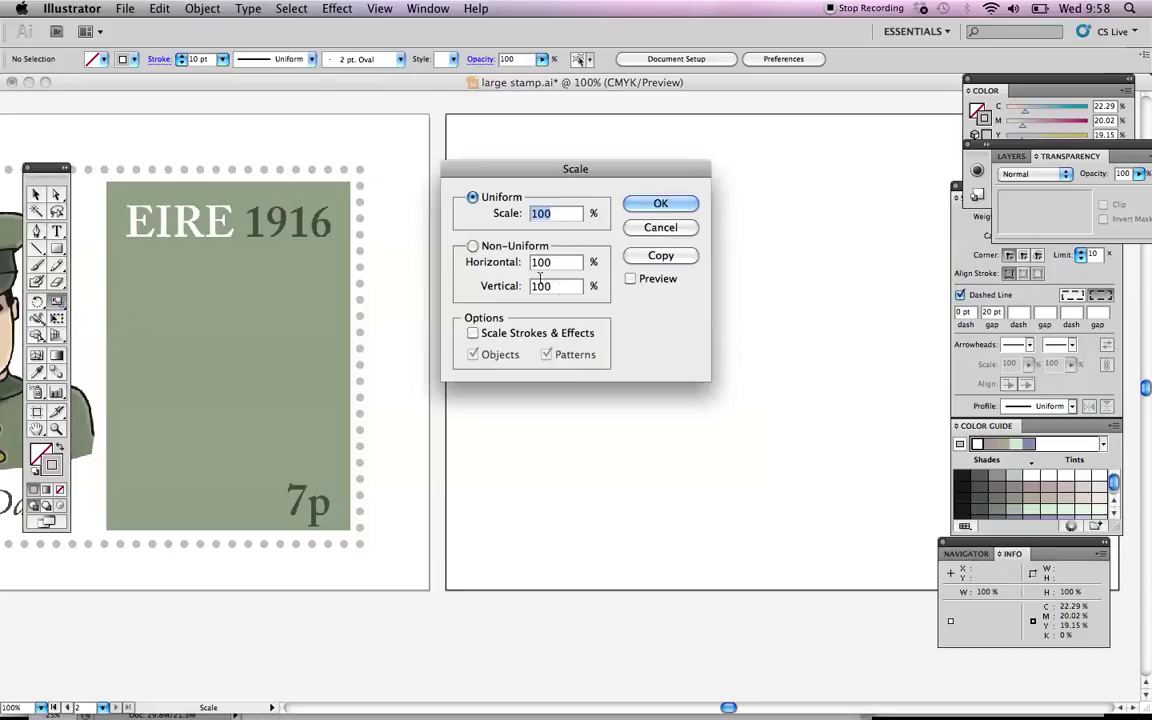
{"action": "left_click", "coordinate": [473, 334]}
{"action": "left_click", "coordinate": [660, 228]}
{"action": "key", "text": "super+minus"}
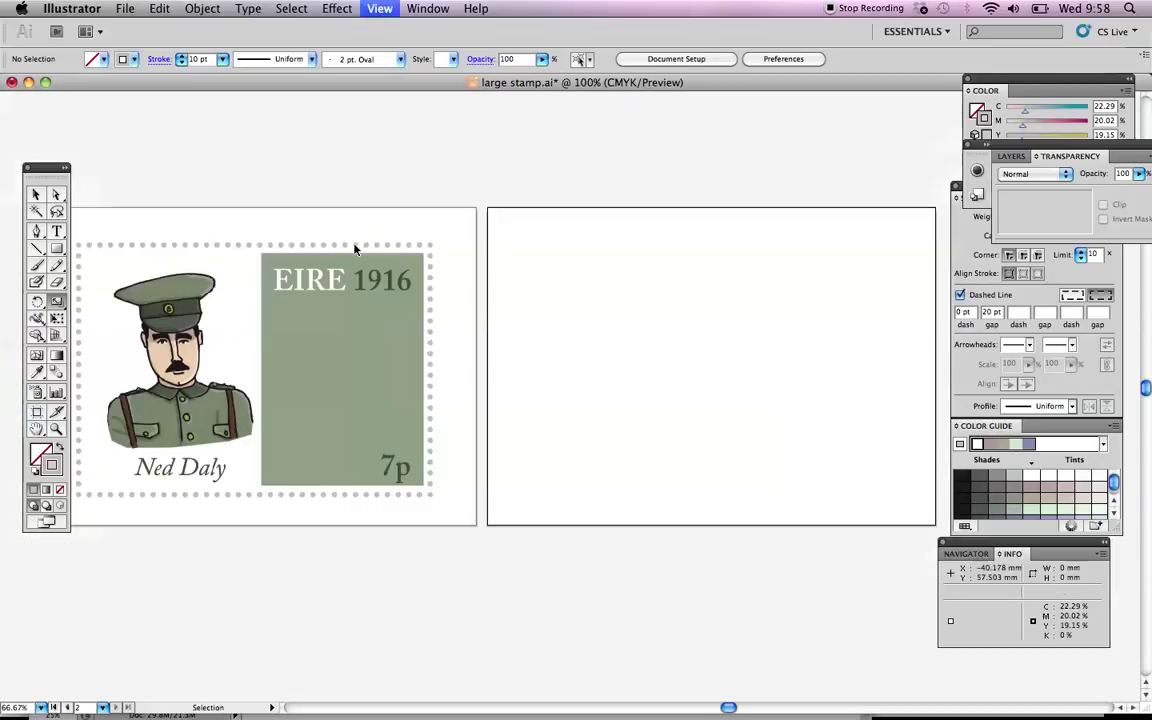
Step: Select the whole original stamp, group its parts, and copy the group
{"action": "scroll", "coordinate": [470, 365], "scroll_direction": "left", "scroll_amount": 2}
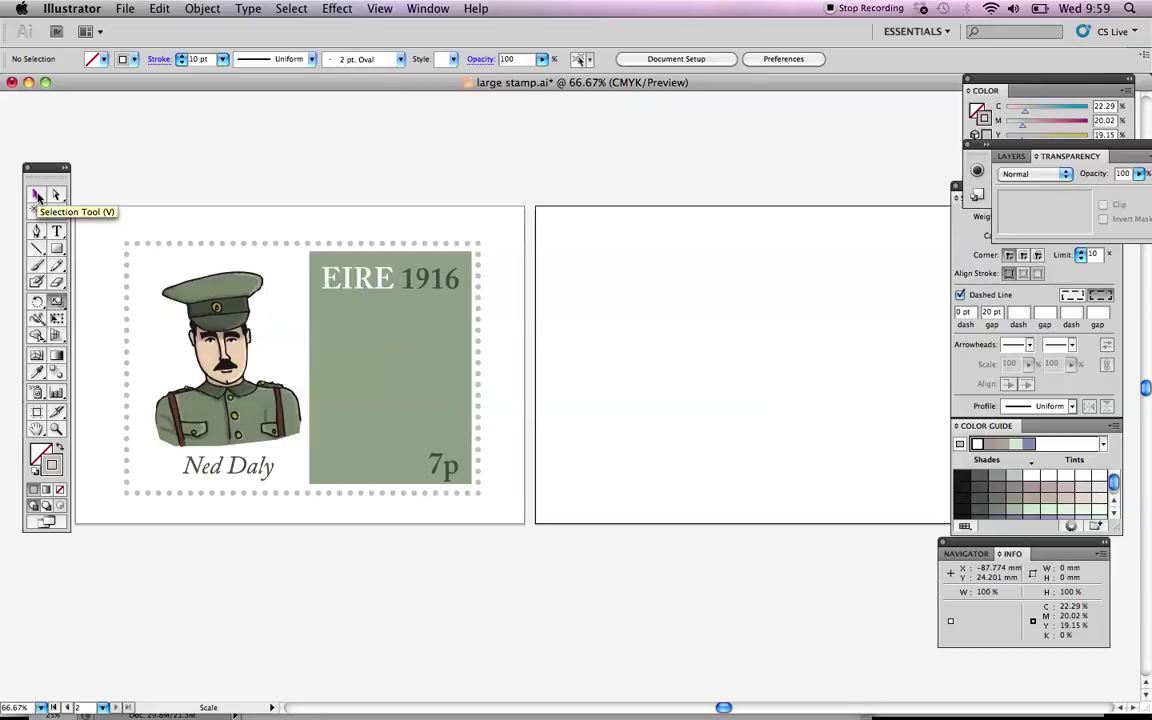
{"action": "left_click", "coordinate": [37, 196]}
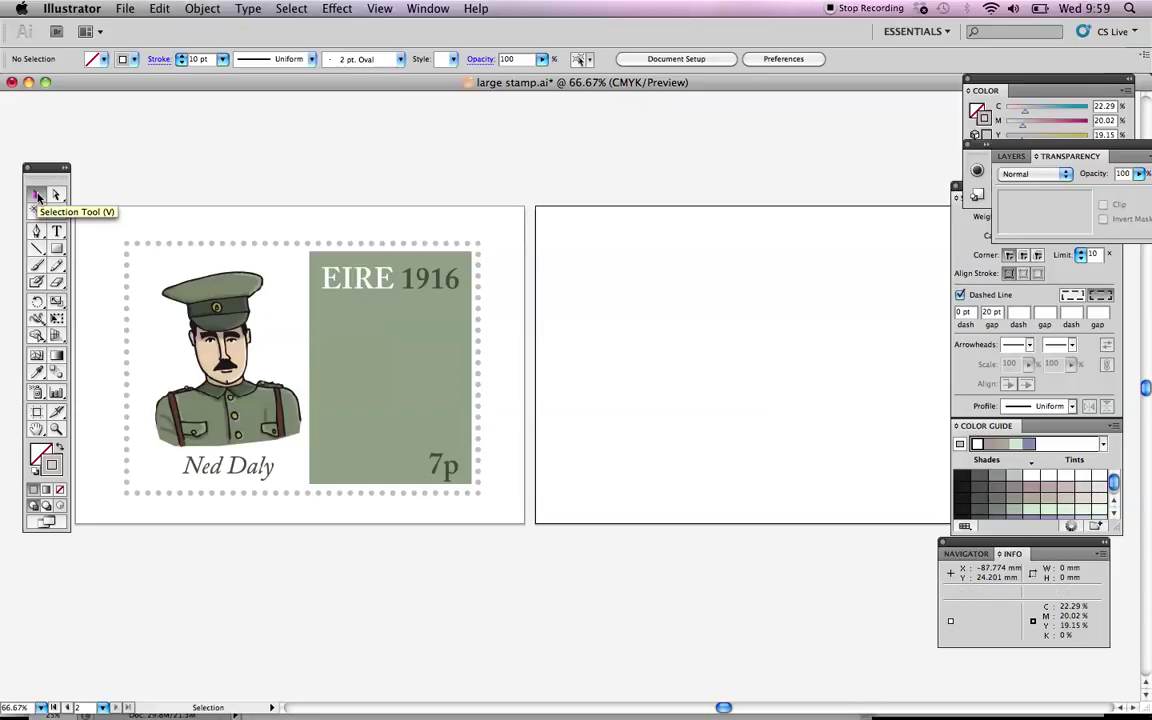
{"action": "left_click_drag", "start_coordinate": [104, 229], "coordinate": [492, 511]}
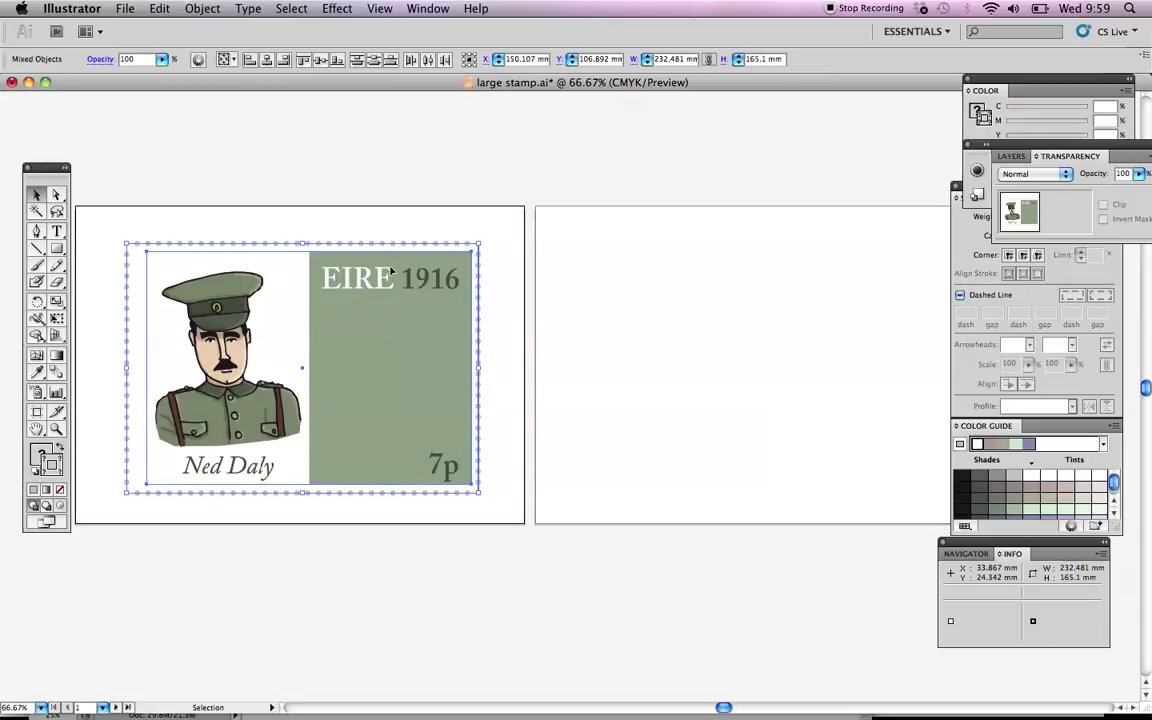
{"action": "left_click", "coordinate": [209, 10]}
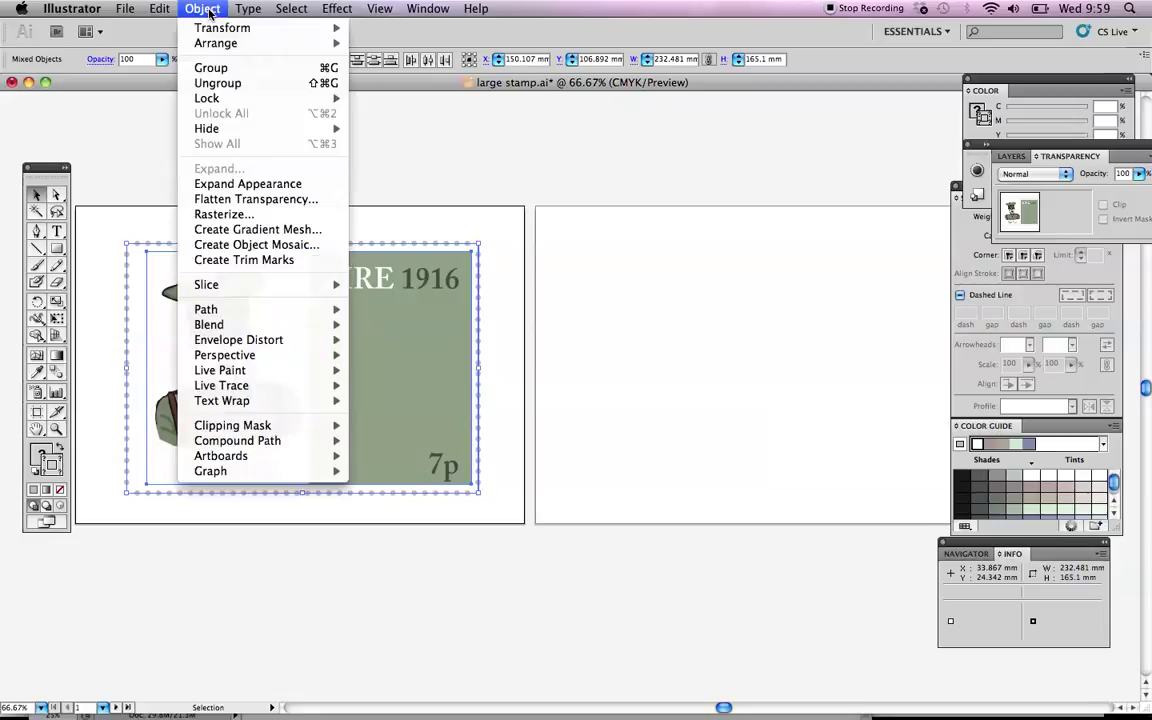
{"action": "left_click", "coordinate": [224, 69]}
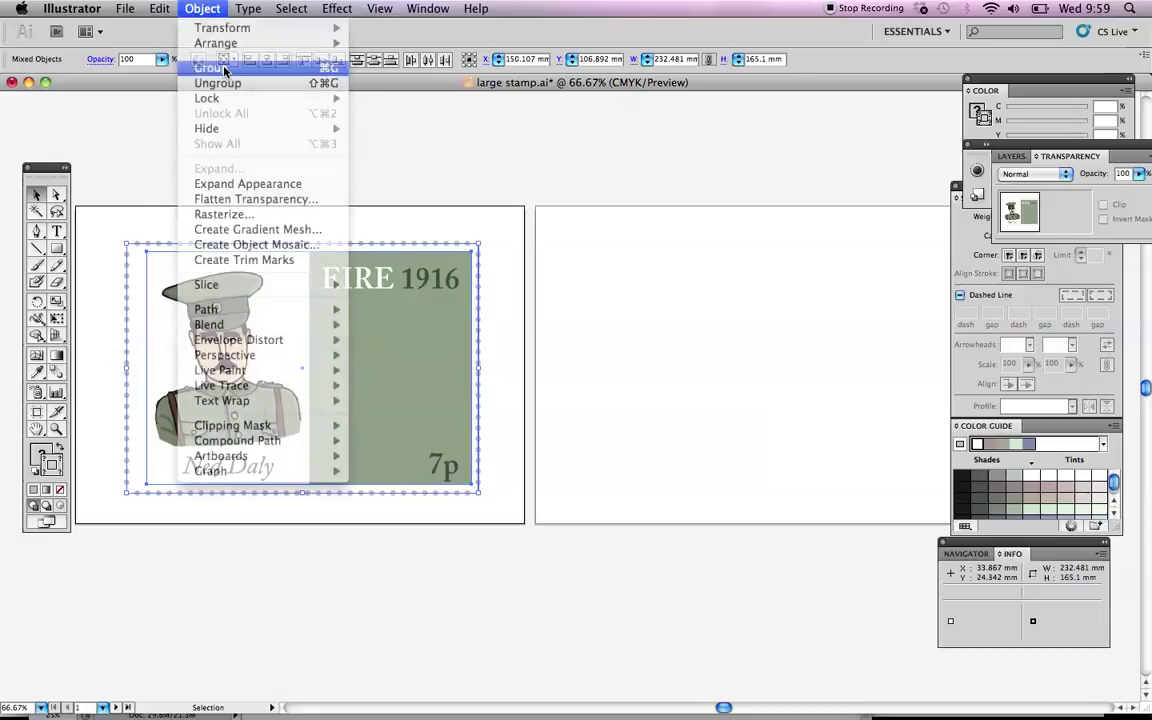
{"action": "left_click", "coordinate": [164, 12]}
{"action": "left_click", "coordinate": [175, 83]}
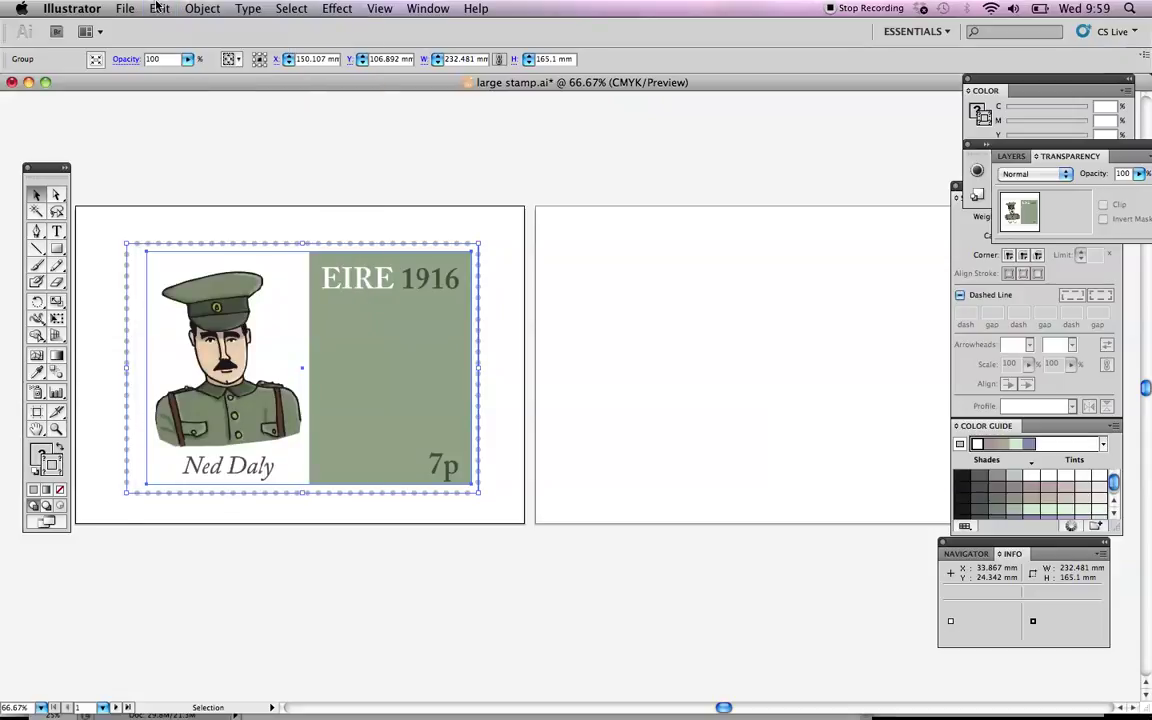
Step: Paste the stamp group onto Artboard 2 and shrink it into the top-left corner
{"action": "left_click", "coordinate": [158, 9]}
{"action": "left_click", "coordinate": [170, 95]}
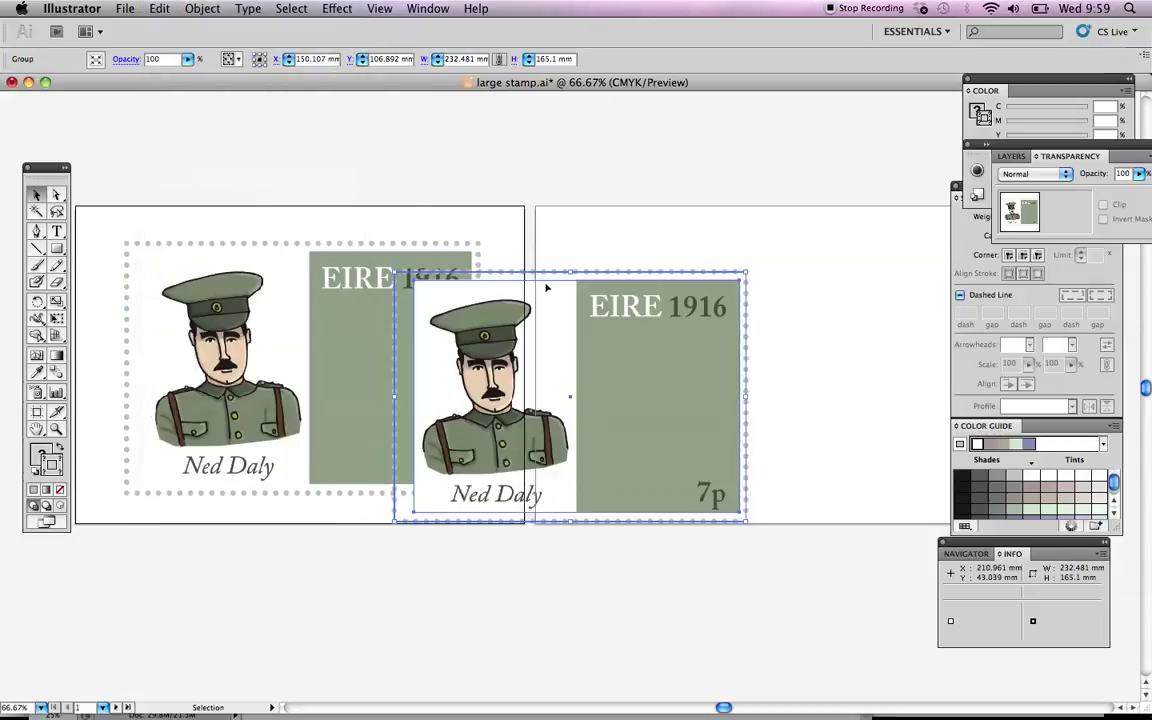
{"action": "left_click_drag", "start_coordinate": [546, 288], "coordinate": [699, 270]}
{"action": "scroll", "coordinate": [699, 271], "scroll_direction": "right", "scroll_amount": 2}
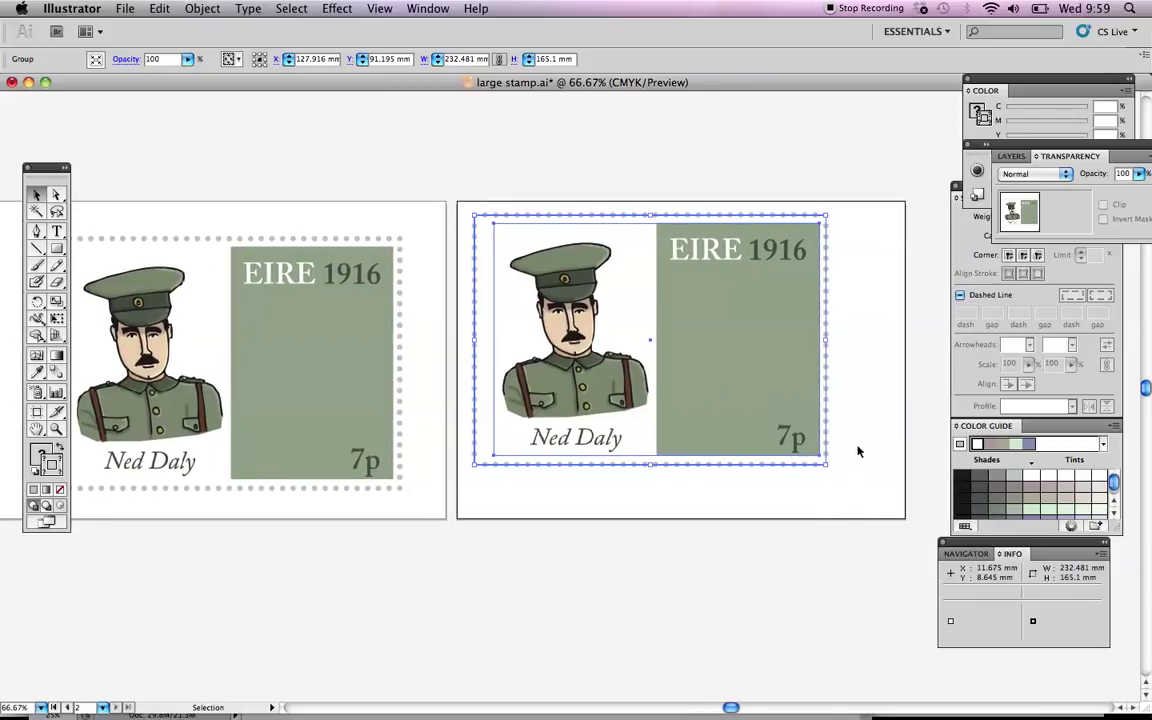
{"action": "left_click_drag", "start_coordinate": [825, 466], "coordinate": [648, 347]}
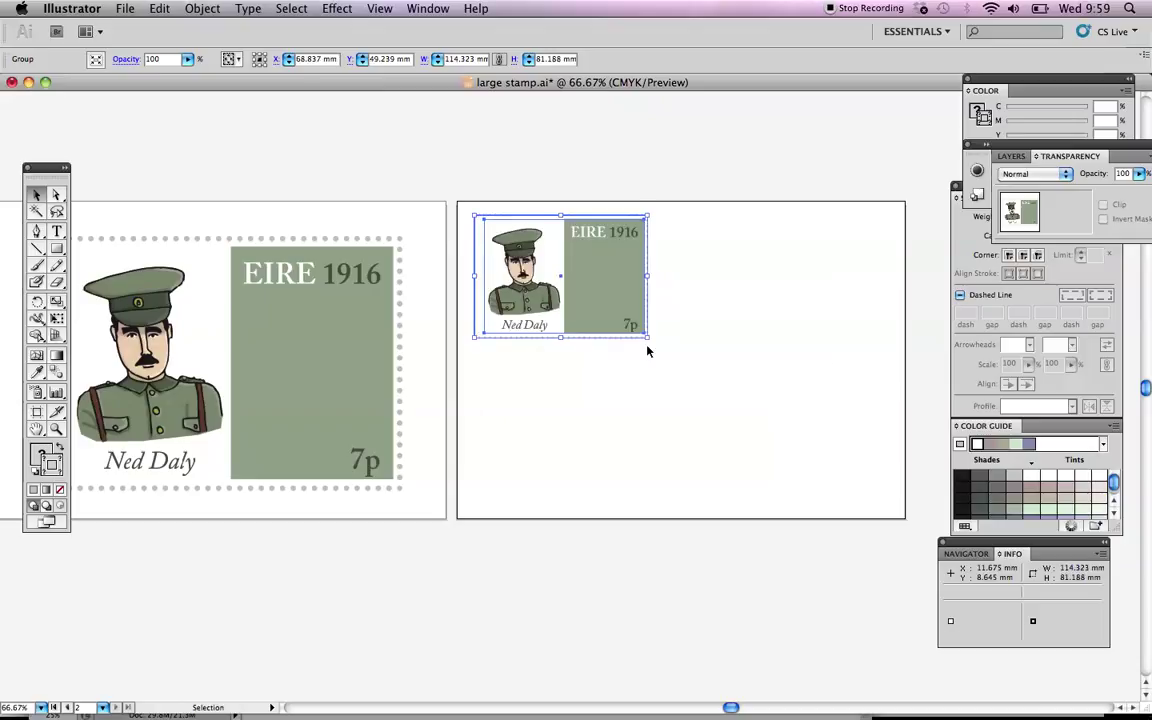
{"action": "left_click", "coordinate": [648, 358]}
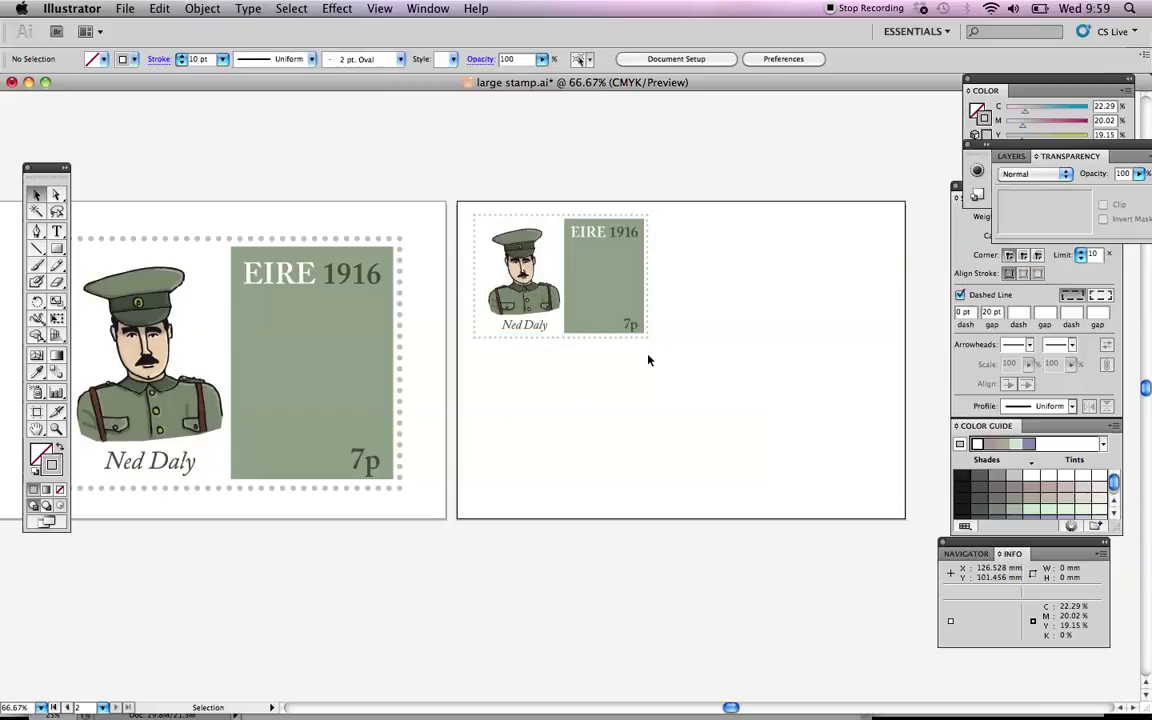
Step: Try setting the stamp copy's height to 25 mm, undoing each squashed result
{"action": "left_click", "coordinate": [617, 309]}
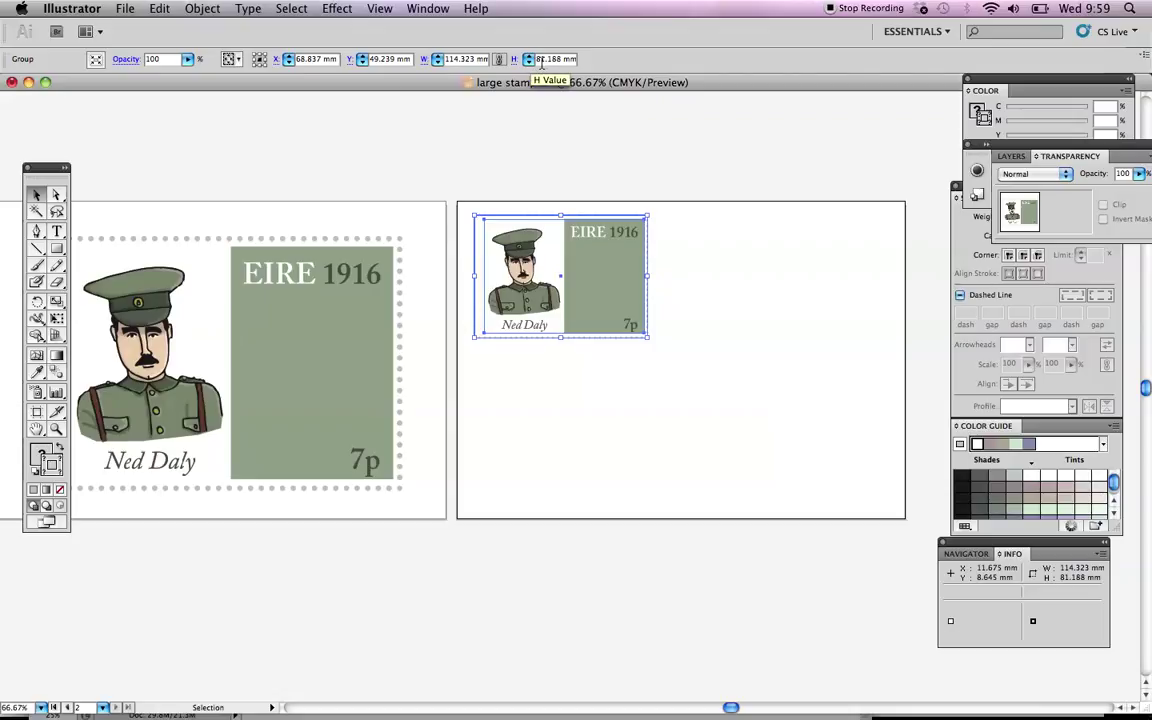
{"action": "left_click", "coordinate": [541, 59]}
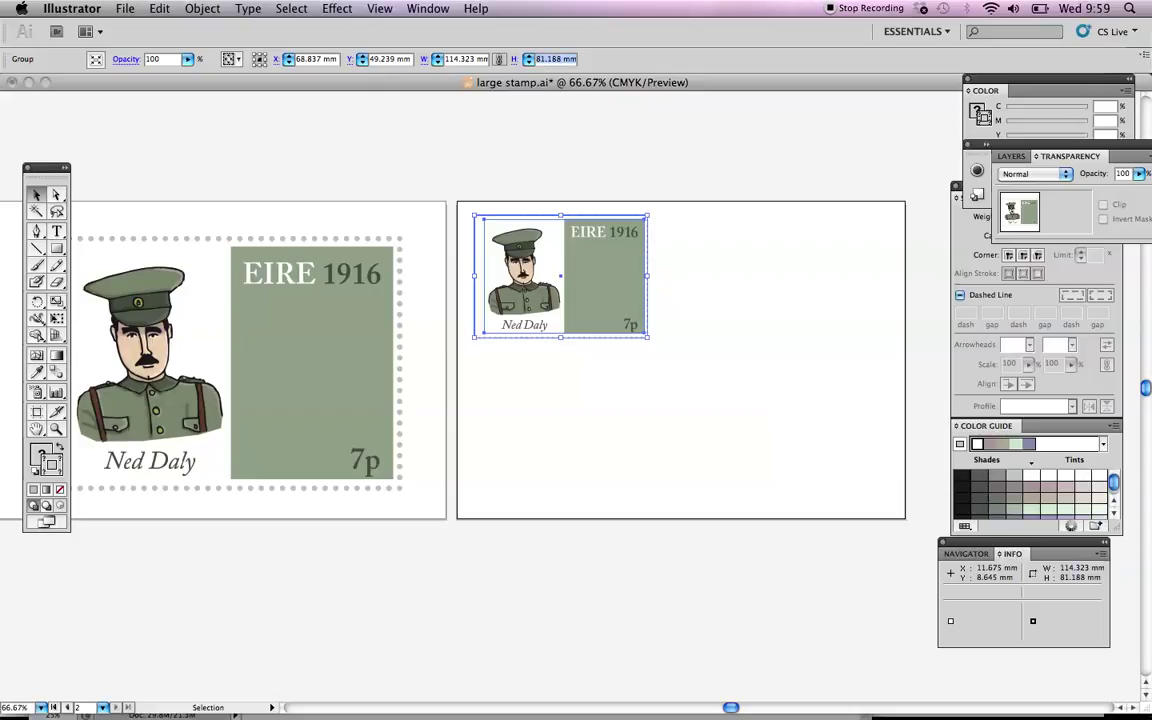
{"action": "type", "text": "25"}
{"action": "key", "text": "Return"}
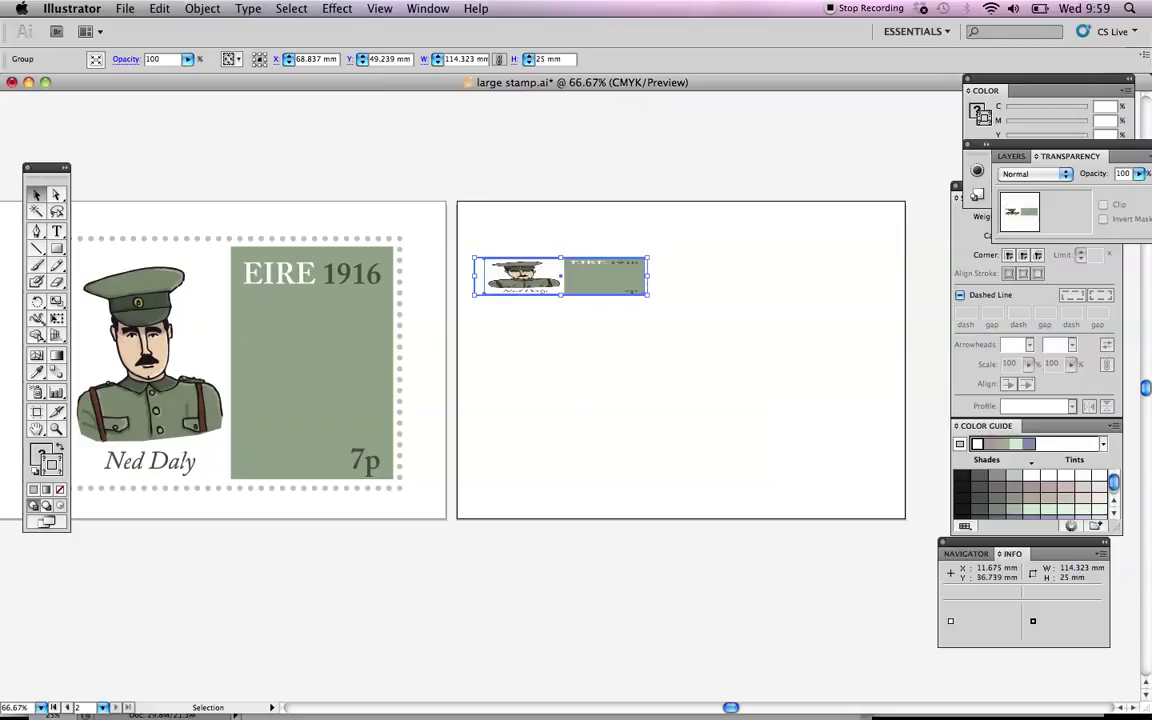
{"action": "key", "text": "super+z"}
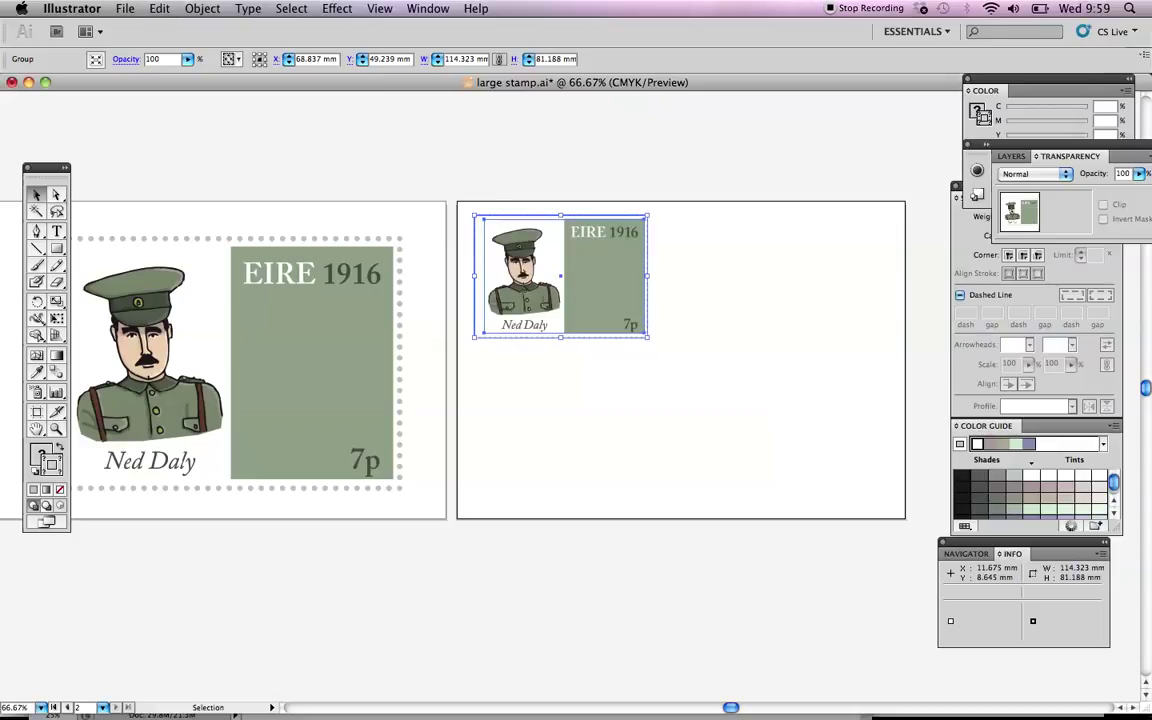
{"action": "left_click", "coordinate": [514, 59]}
{"action": "type", "text": "25"}
{"action": "key", "text": "Return"}
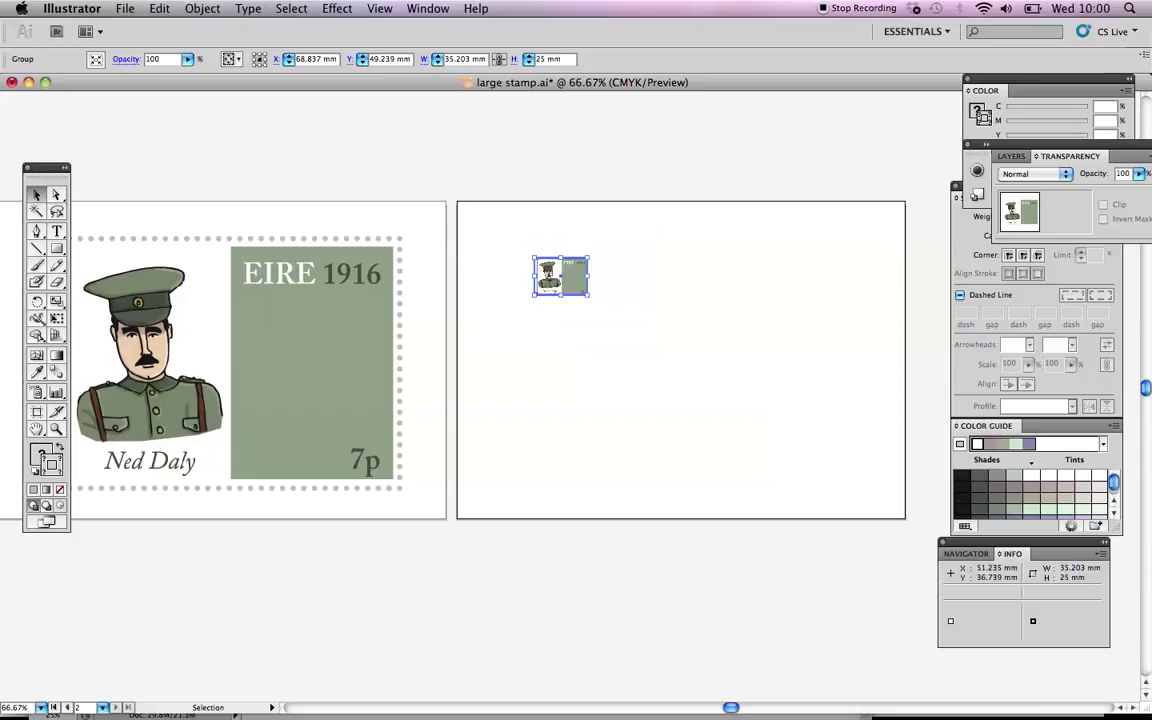
{"action": "key", "text": "super+z"}
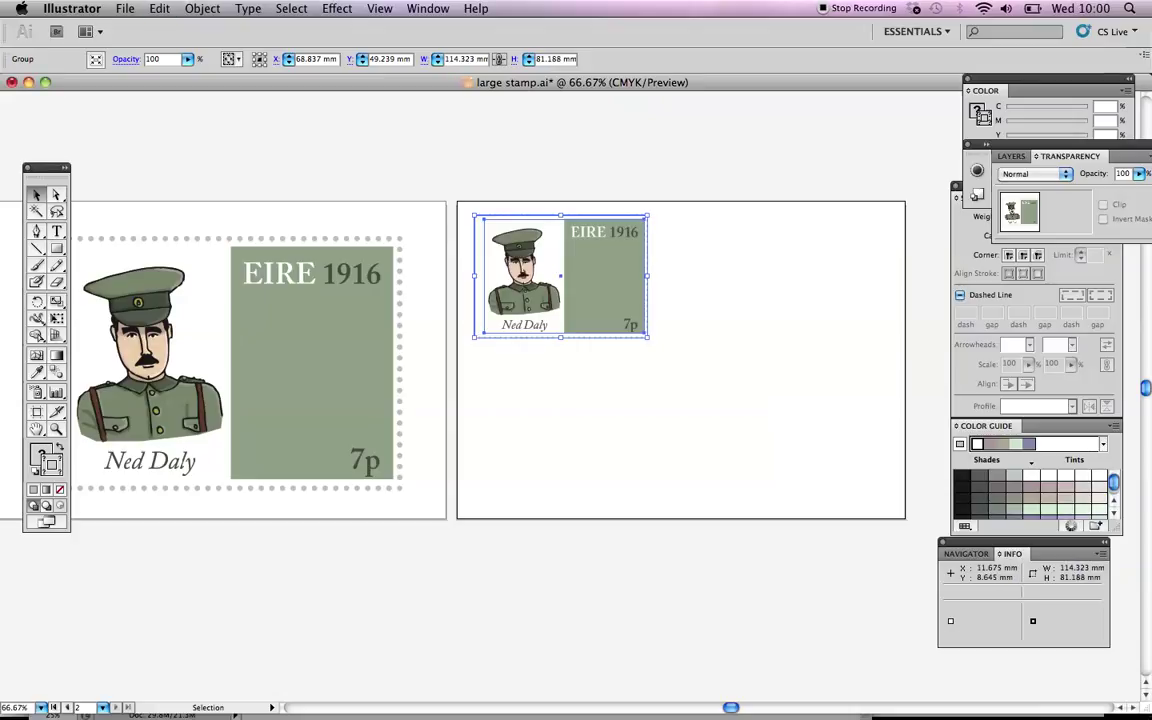
{"action": "double_click", "coordinate": [545, 59]}
{"action": "type", "text": "25"}
{"action": "key", "text": "Return"}
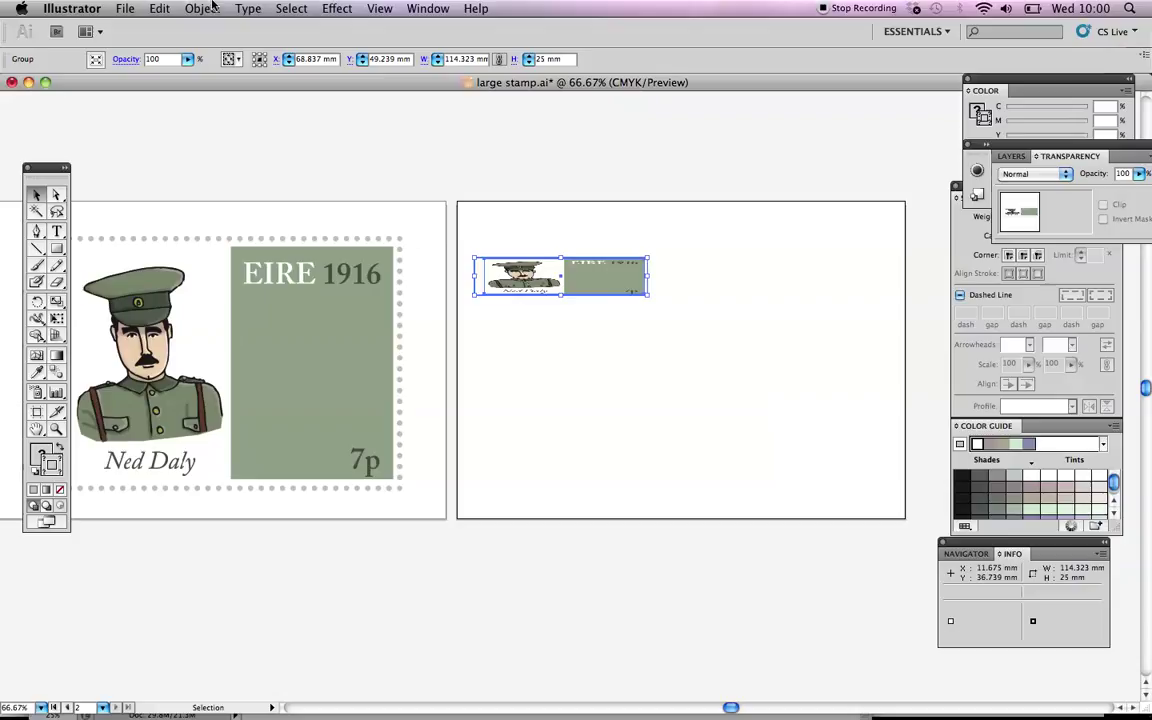
{"action": "left_click", "coordinate": [158, 9]}
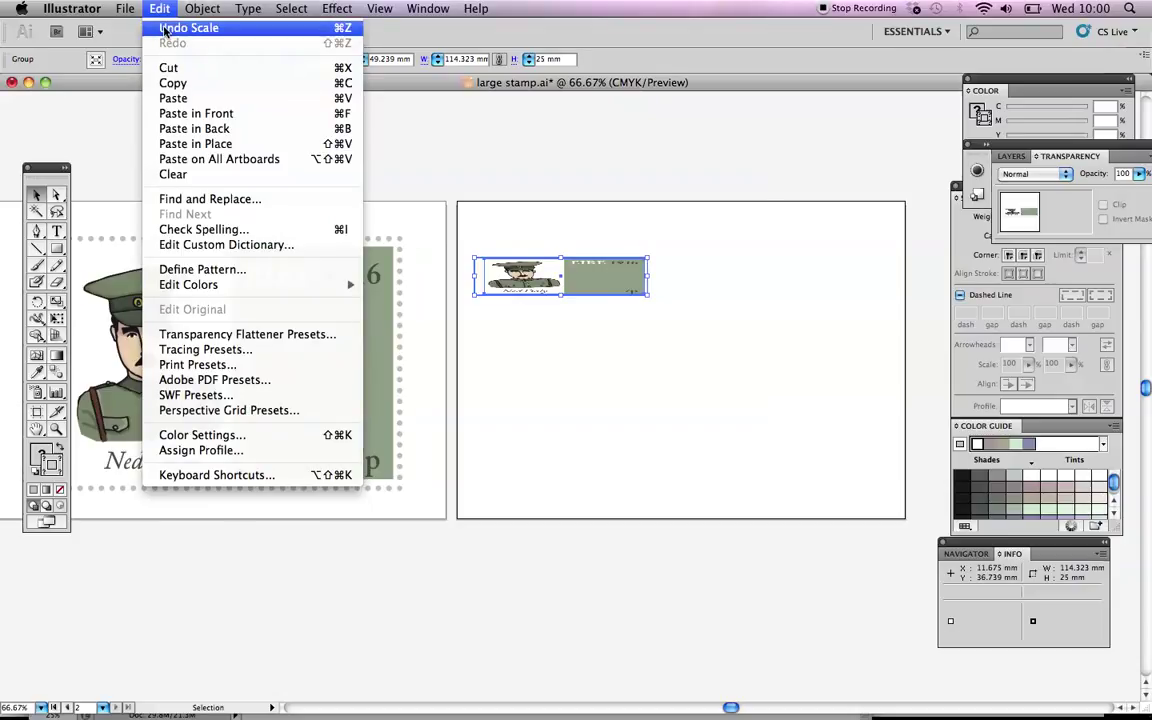
{"action": "left_click", "coordinate": [167, 28]}
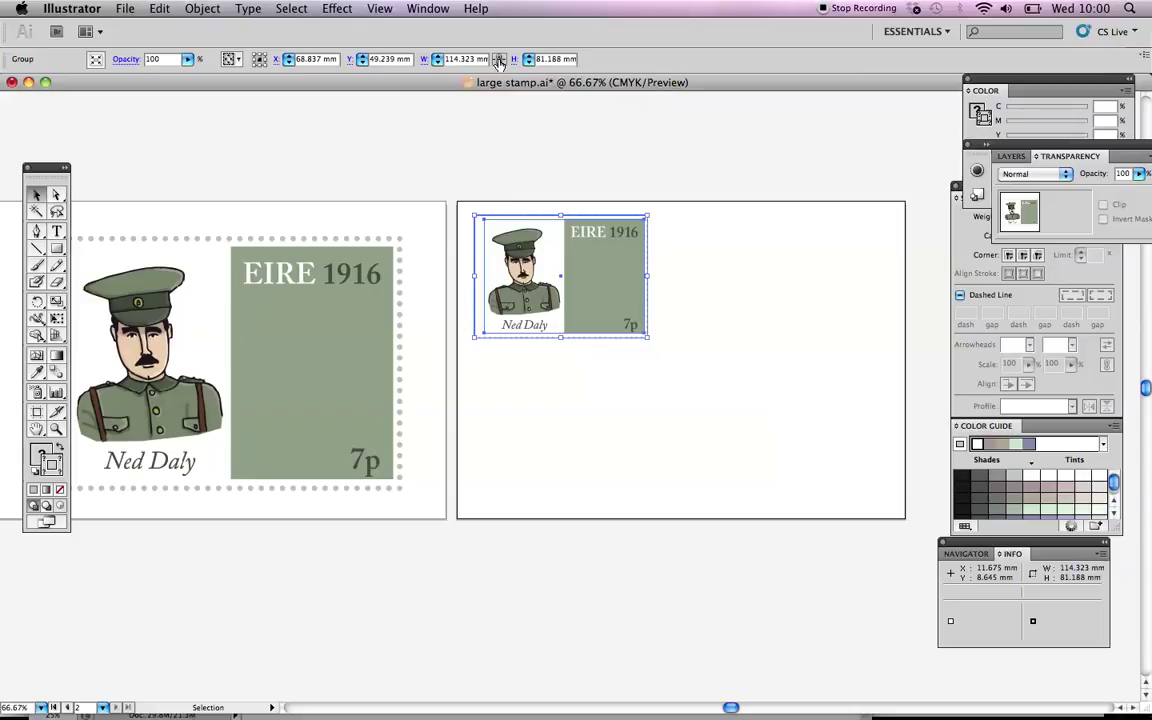
Step: With Constrain Proportions on, set the height to 25 mm, giving 35.203 × 25 mm
{"action": "left_click", "coordinate": [499, 62]}
{"action": "key", "text": "Tab"}
{"action": "type", "text": "25"}
{"action": "key", "text": "Return"}
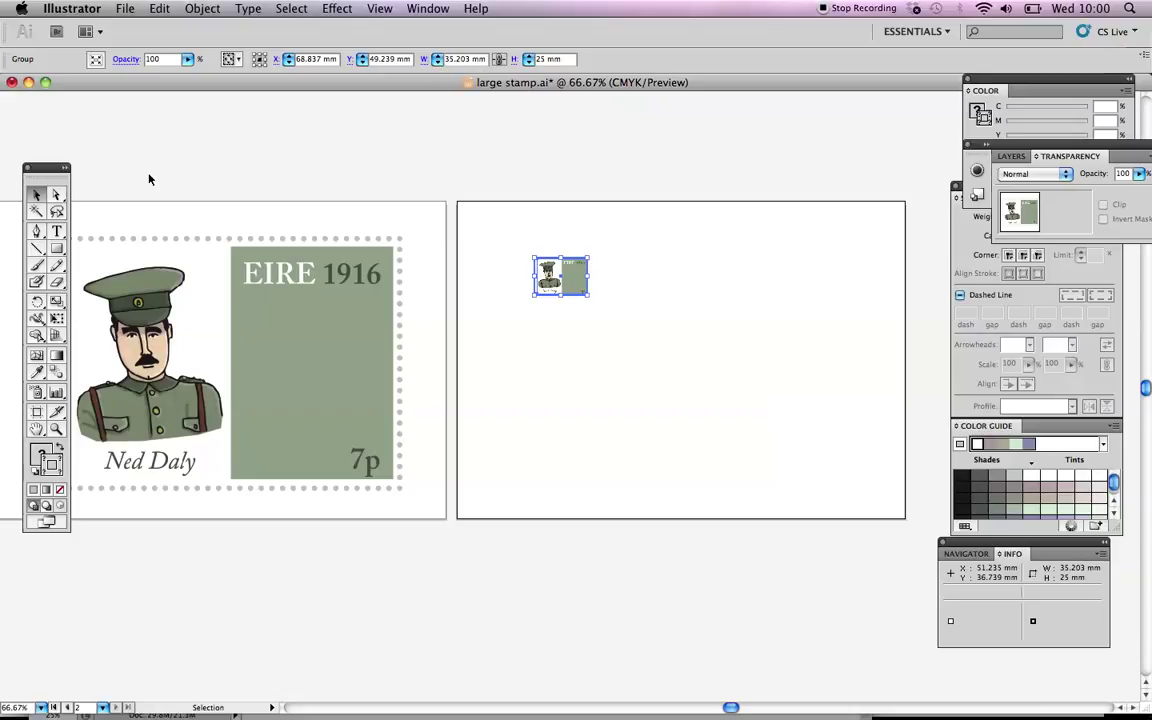
Step: Move the small stamp to Artboard 2's top-left corner and save large stamp.ai
{"action": "left_click_drag", "start_coordinate": [575, 284], "coordinate": [517, 243]}
{"action": "left_click", "coordinate": [529, 308]}
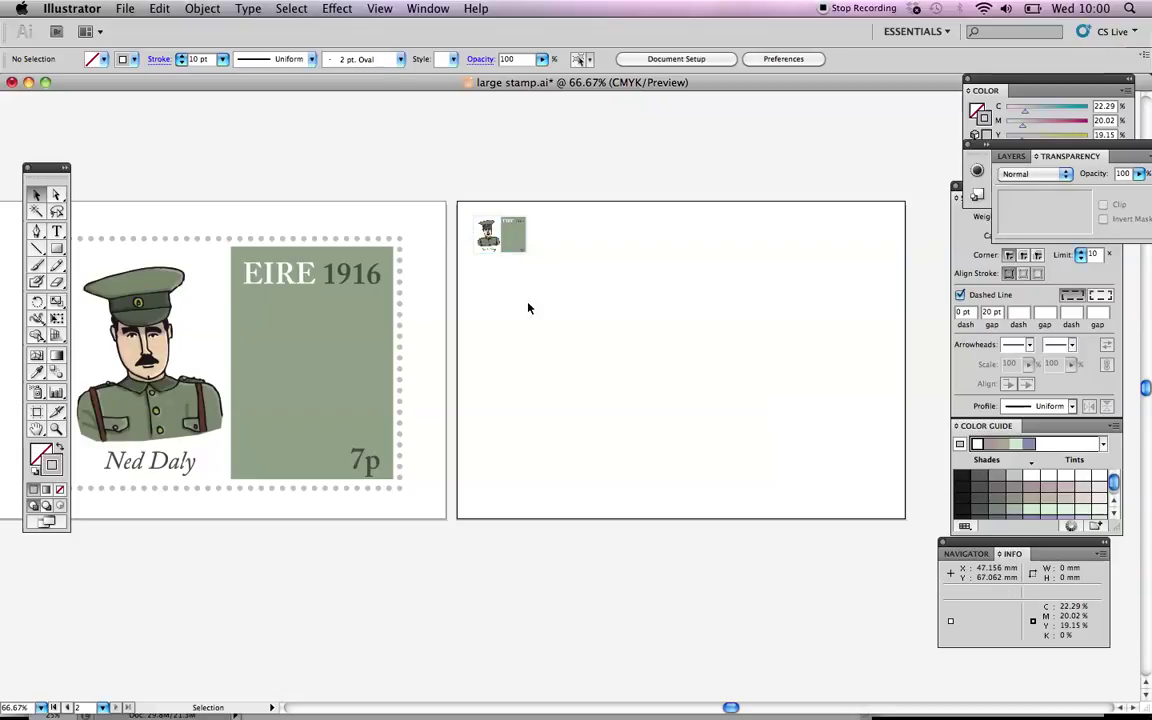
{"action": "key", "text": "super+equal"}
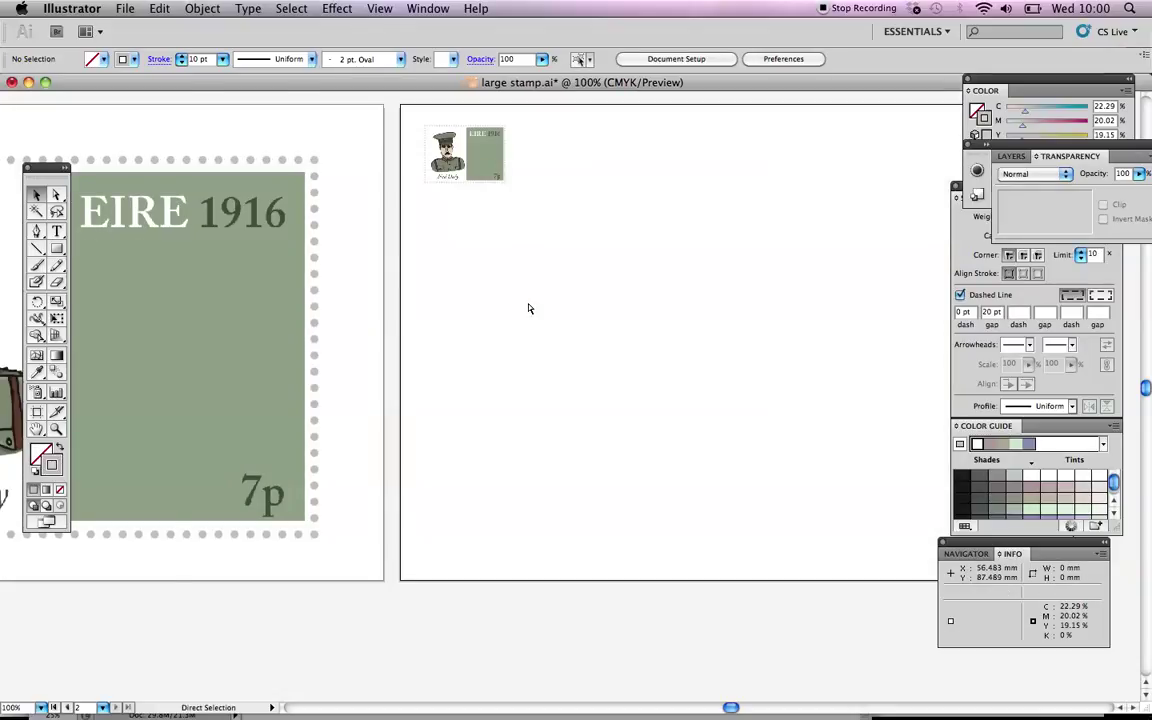
{"action": "key", "text": "super+equal"}
{"action": "key", "text": "space"}
{"action": "left_click_drag", "start_coordinate": [572, 247], "coordinate": [590, 473]}
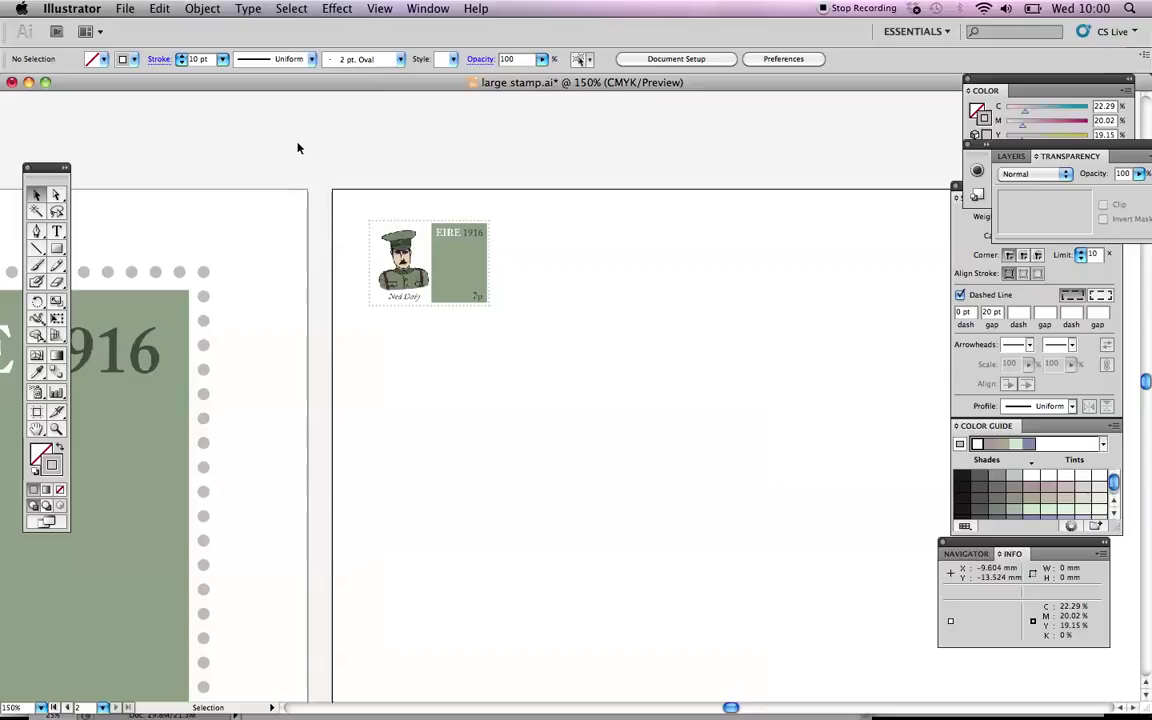
{"action": "left_click", "coordinate": [119, 10]}
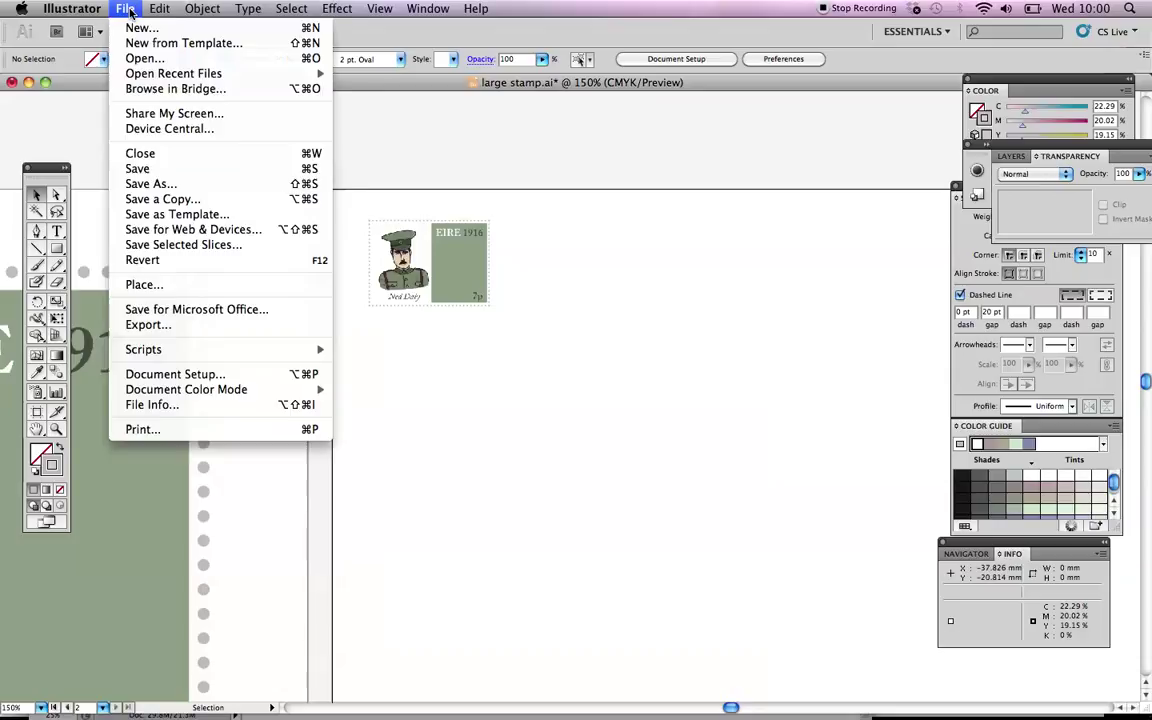
{"action": "left_click", "coordinate": [155, 172]}
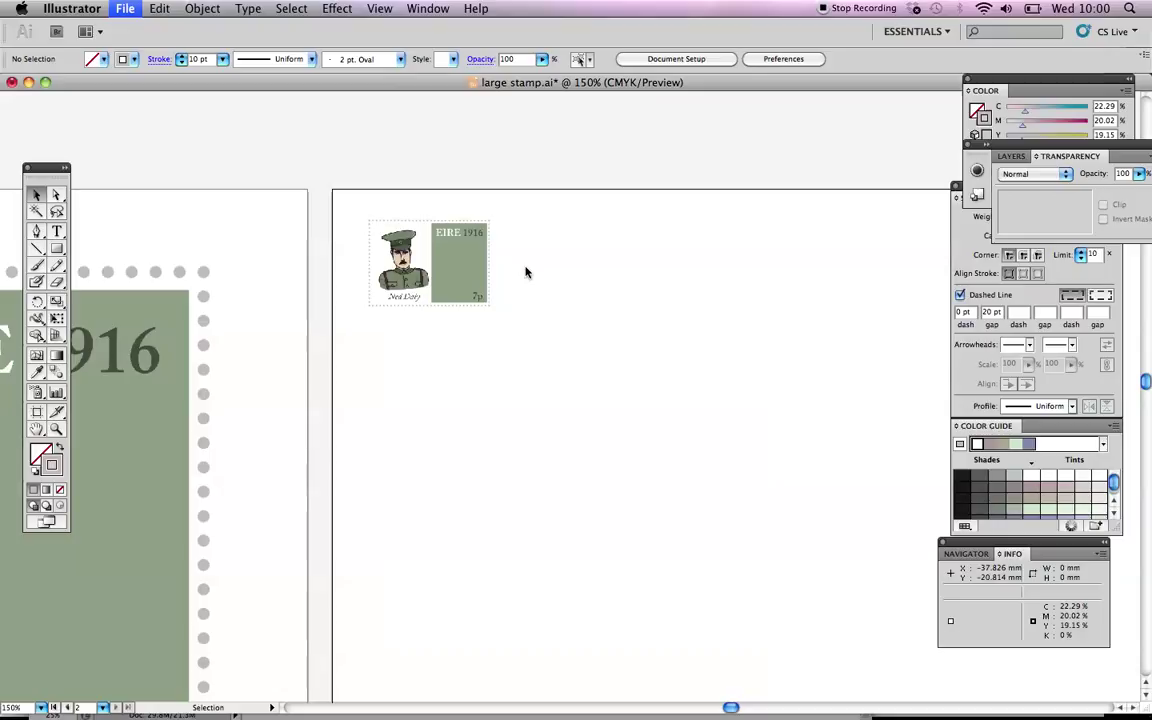
Step: Copy and paste the small stamp, placing the copy beside the original
{"action": "left_click", "coordinate": [464, 272]}
{"action": "left_click", "coordinate": [464, 272]}
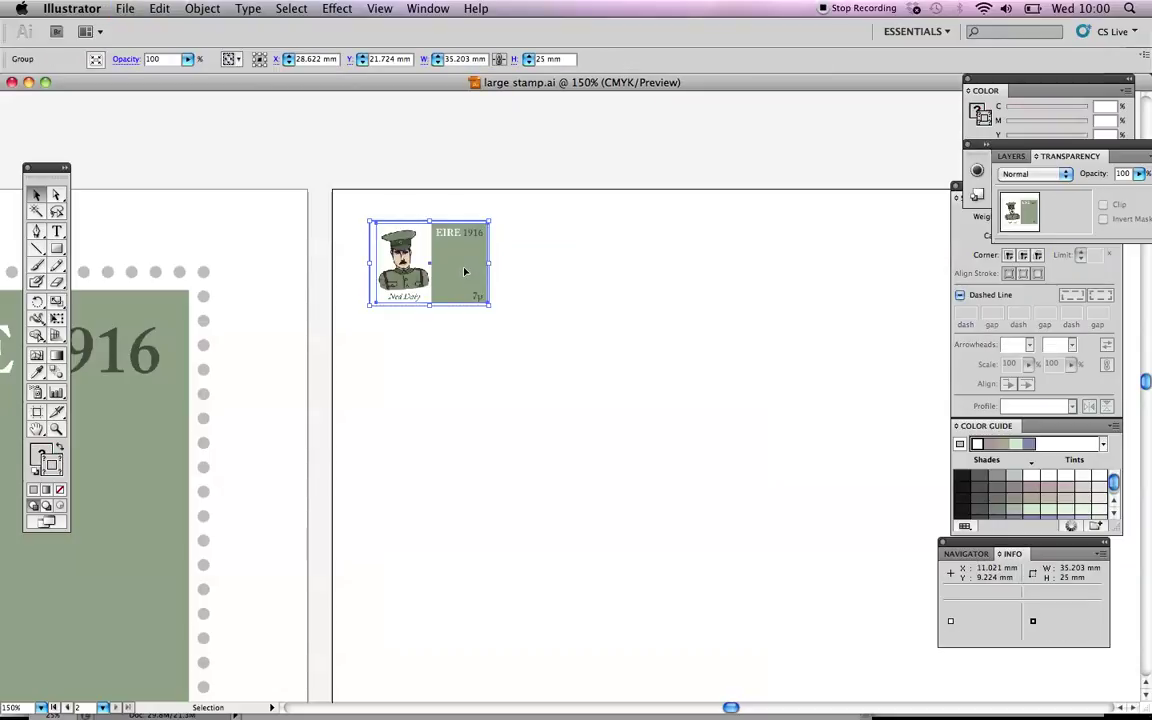
{"action": "left_click", "coordinate": [157, 10]}
{"action": "left_click", "coordinate": [173, 83]}
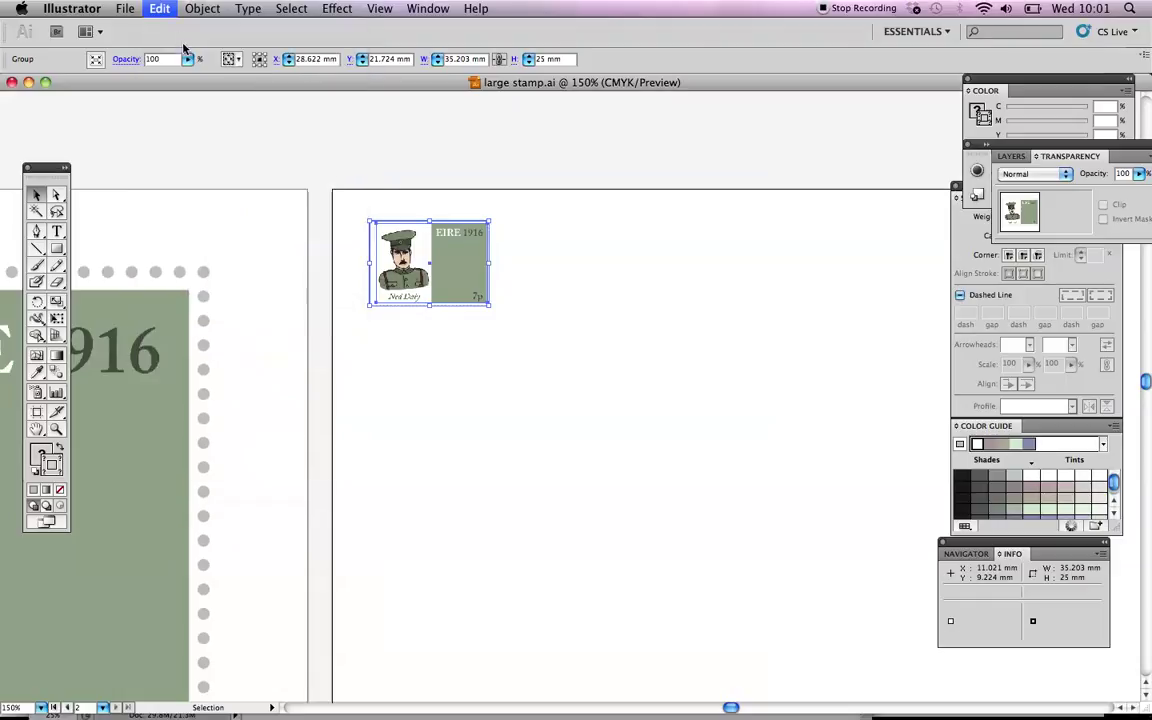
{"action": "left_click", "coordinate": [163, 10]}
{"action": "left_click", "coordinate": [172, 96]}
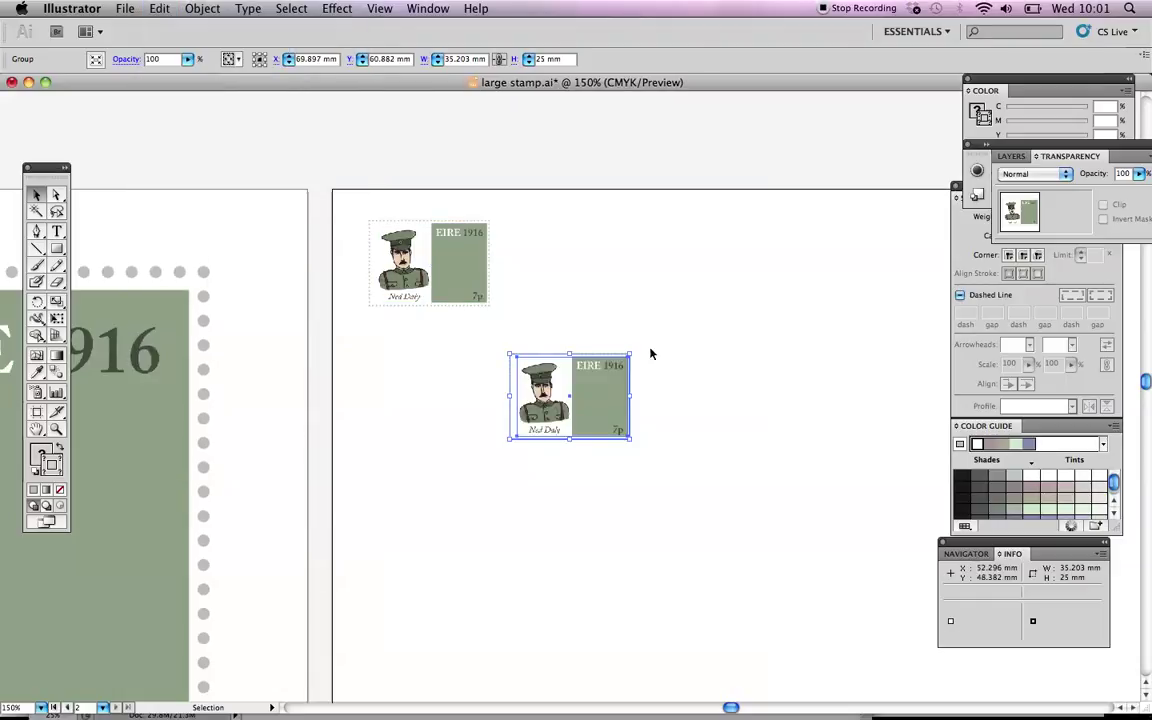
{"action": "left_click_drag", "start_coordinate": [572, 390], "coordinate": [570, 265]}
Step: Option-drag stamp pairs along the top row until it holds six stamps
{"action": "key", "text": "super+minus"}
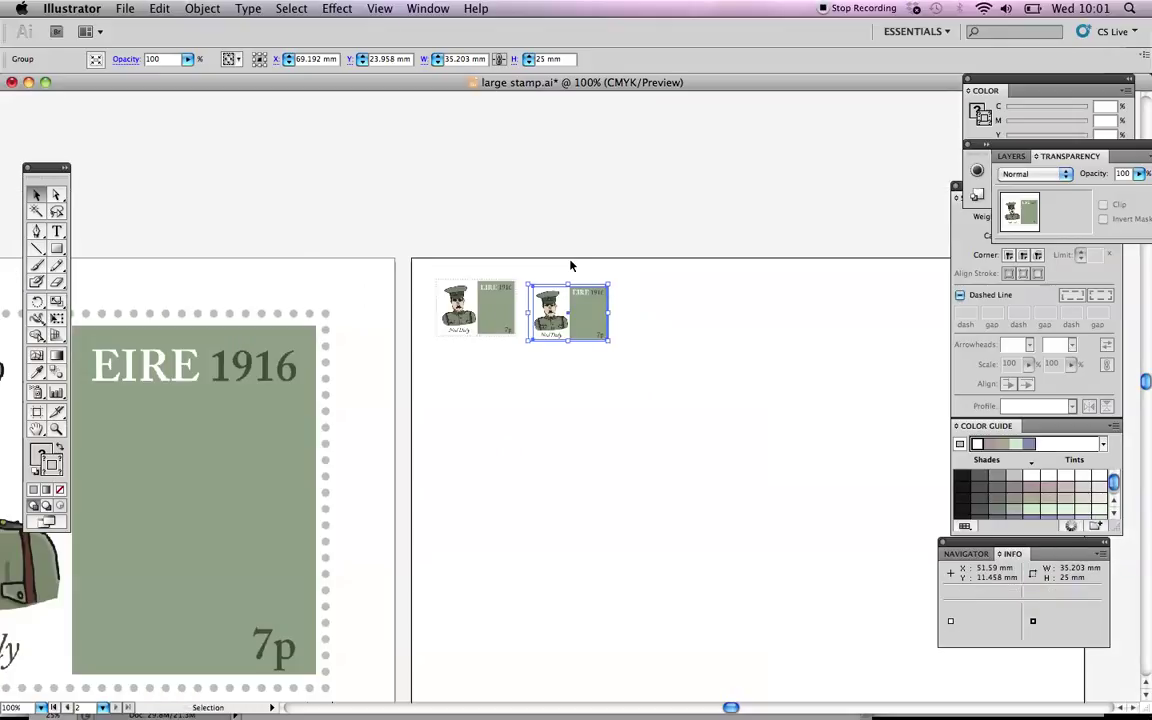
{"action": "scroll", "coordinate": [540, 310], "scroll_direction": "right", "scroll_amount": 2}
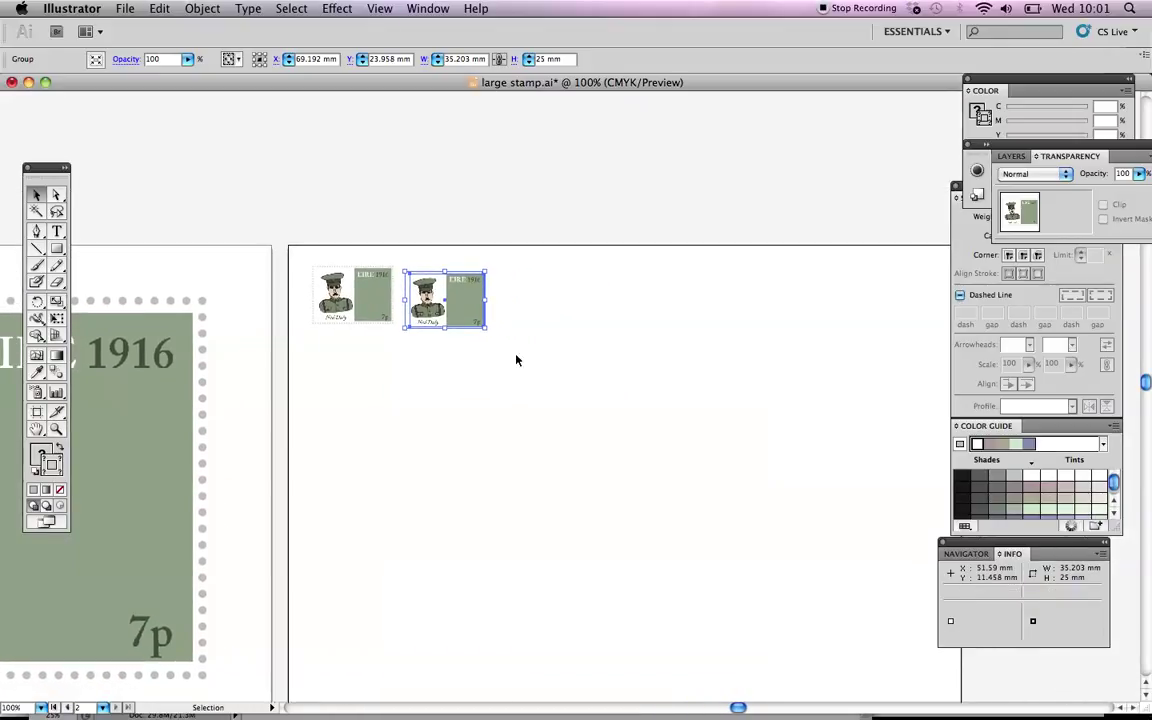
{"action": "left_click", "coordinate": [527, 377]}
{"action": "left_click_drag", "start_coordinate": [525, 368], "coordinate": [299, 261]}
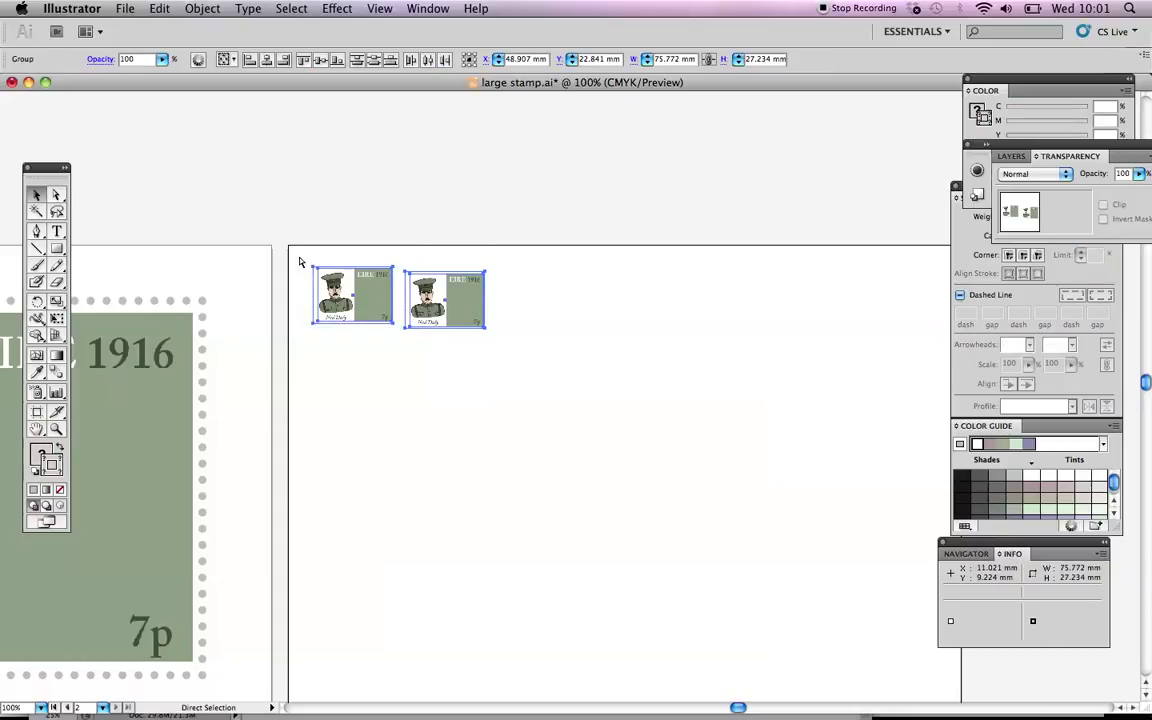
{"action": "left_click_drag", "start_coordinate": [372, 267], "coordinate": [558, 267]}
{"action": "scroll", "coordinate": [555, 359], "scroll_direction": "right", "scroll_amount": 5}
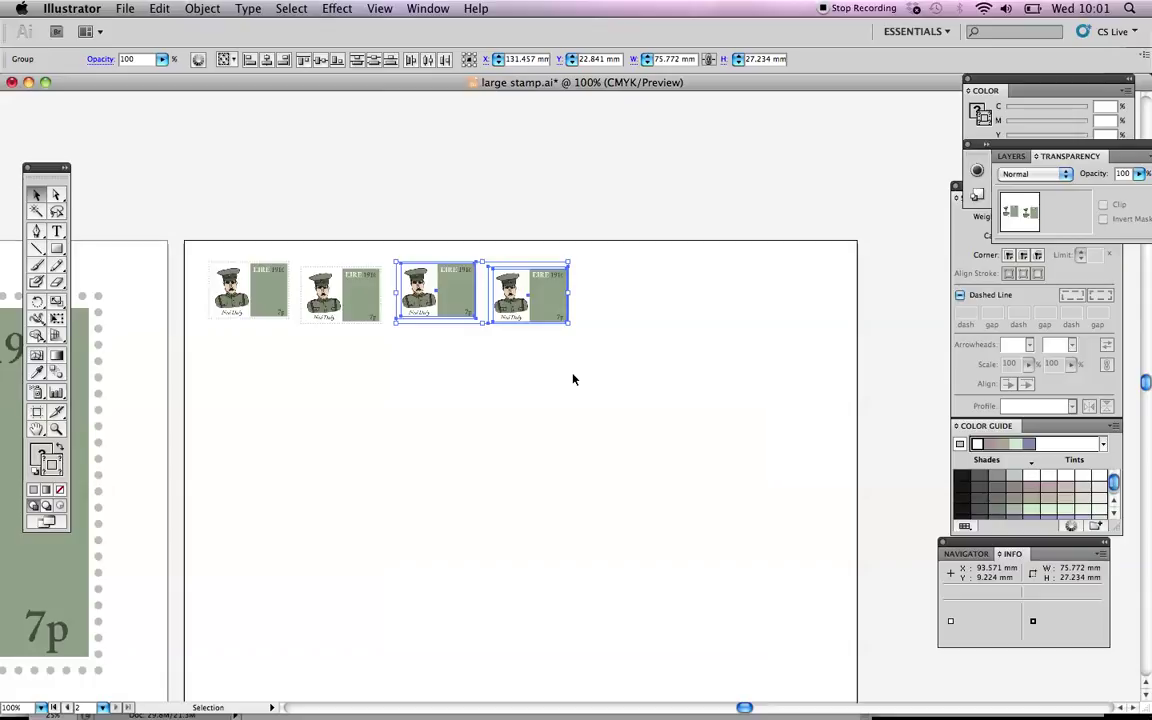
{"action": "left_click_drag", "start_coordinate": [493, 274], "coordinate": [710, 296]}
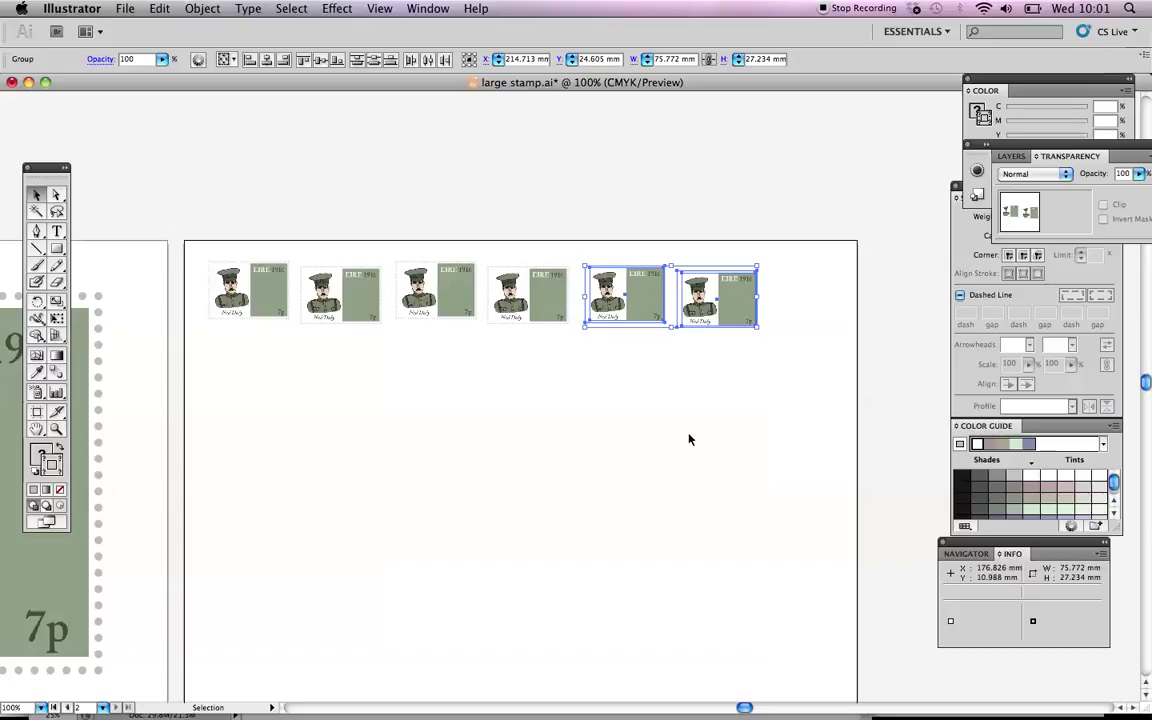
Step: Move the whole six-stamp row slightly lower and to the right
{"action": "left_click", "coordinate": [676, 455]}
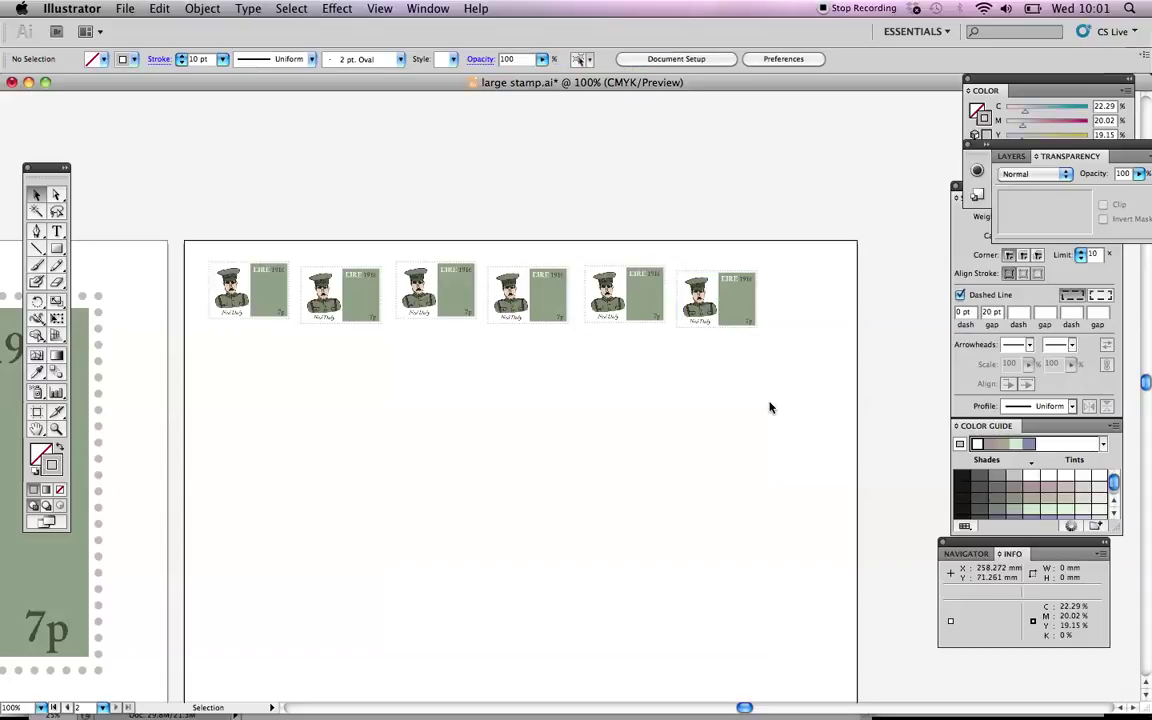
{"action": "left_click_drag", "start_coordinate": [770, 405], "coordinate": [258, 296]}
{"action": "left_click_drag", "start_coordinate": [257, 298], "coordinate": [259, 321]}
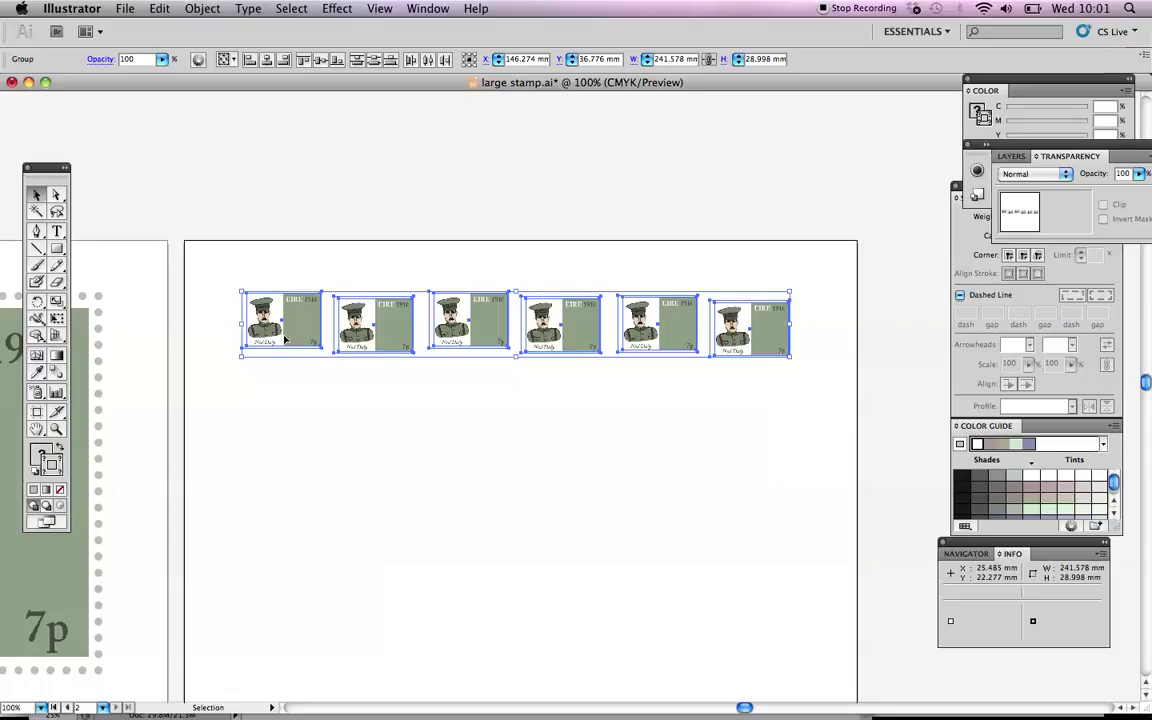
{"action": "key", "text": "Right"}
{"action": "key", "text": "Right"}
{"action": "key", "text": "Right"}
{"action": "key", "text": "Right"}
{"action": "key", "text": "Right"}
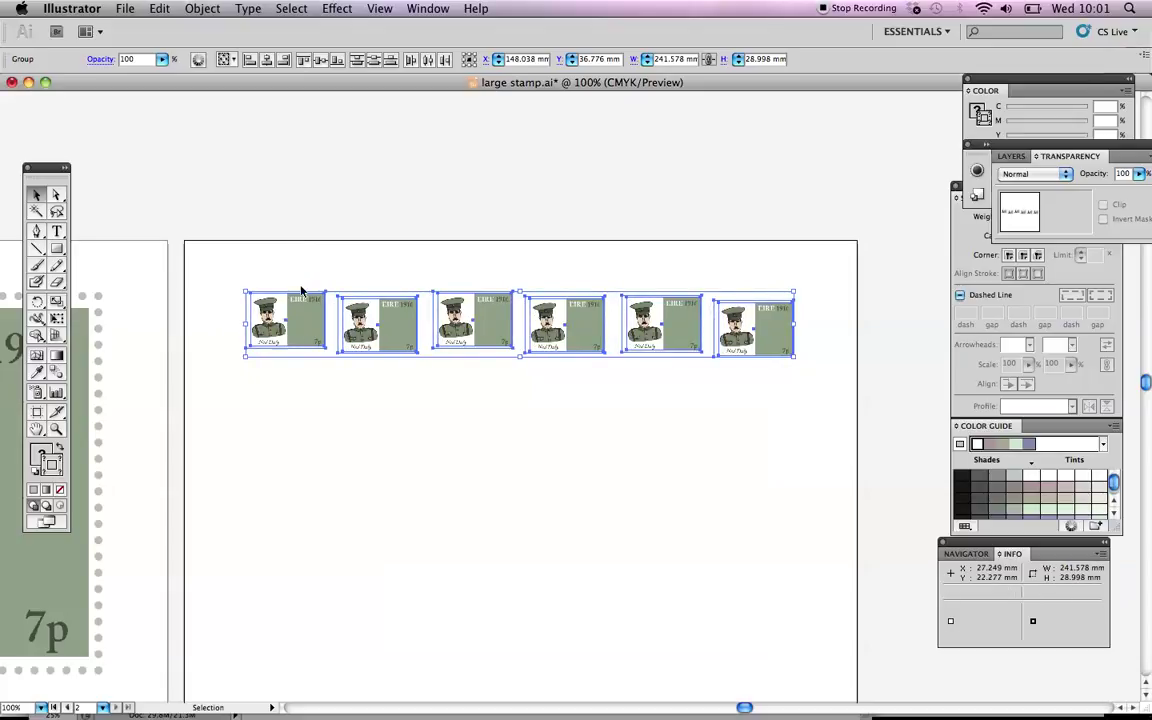
{"action": "left_click", "coordinate": [389, 480]}
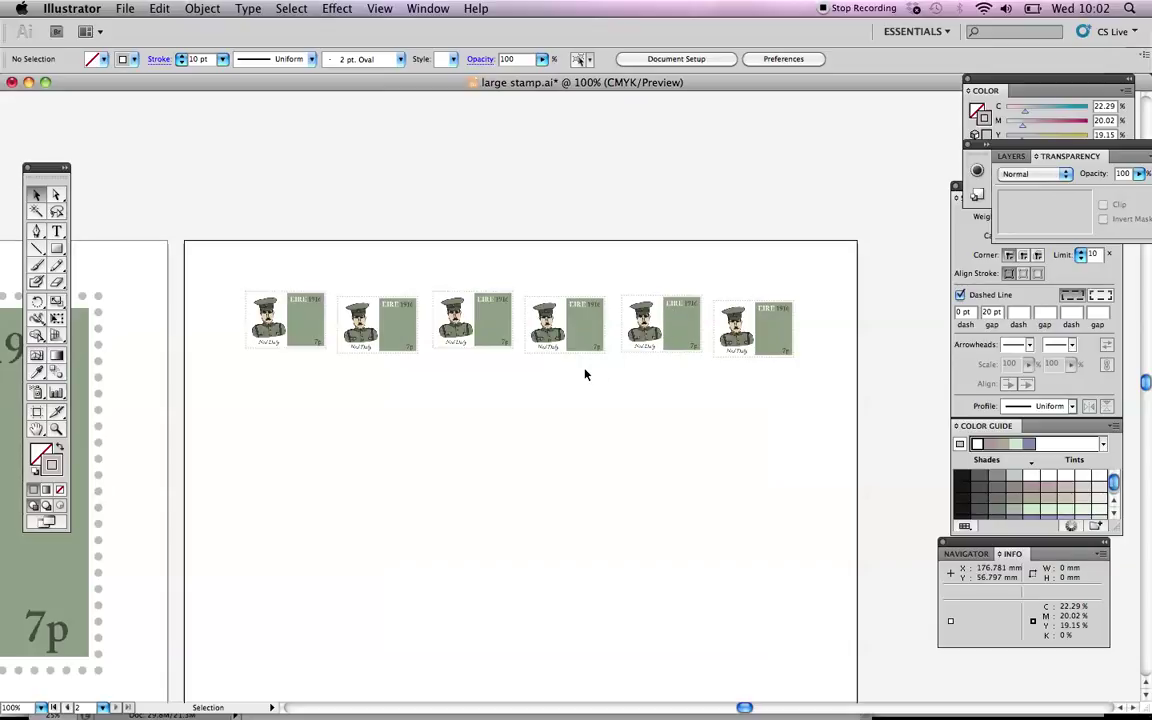
Step: Zoom to 150% and shift the third stamp slightly left, then return to 100%
{"action": "key", "text": "super+equal"}
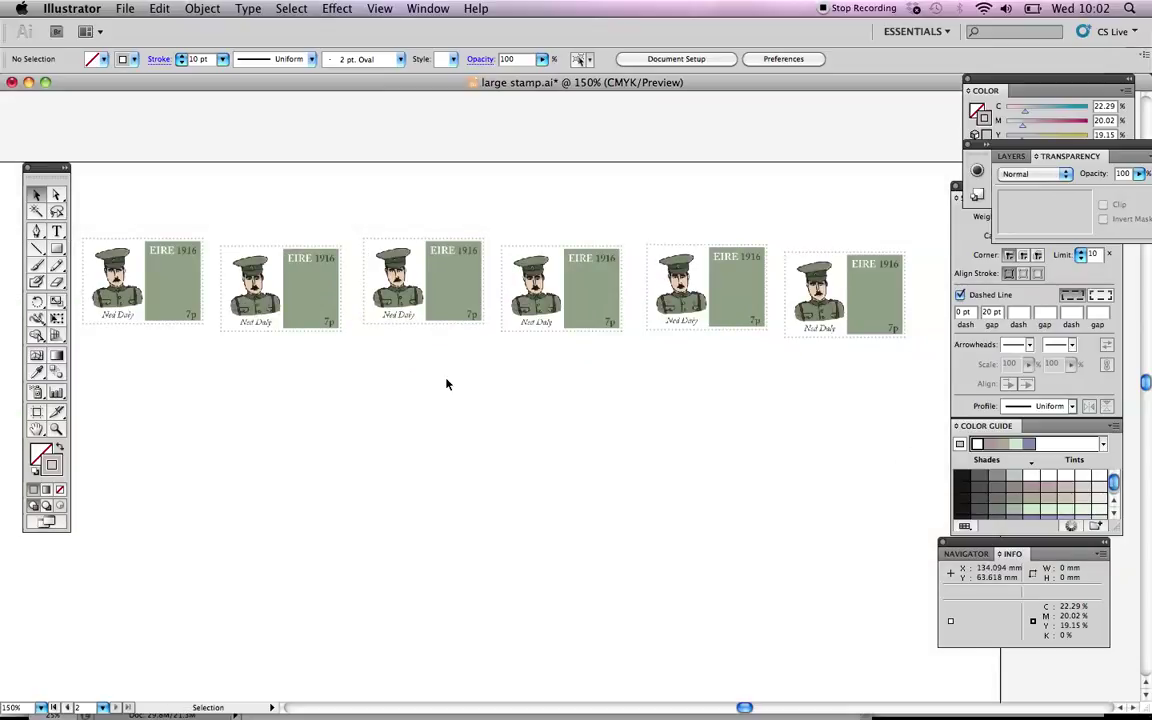
{"action": "scroll", "coordinate": [447, 386], "scroll_direction": "left", "scroll_amount": 3}
{"action": "left_click", "coordinate": [467, 311]}
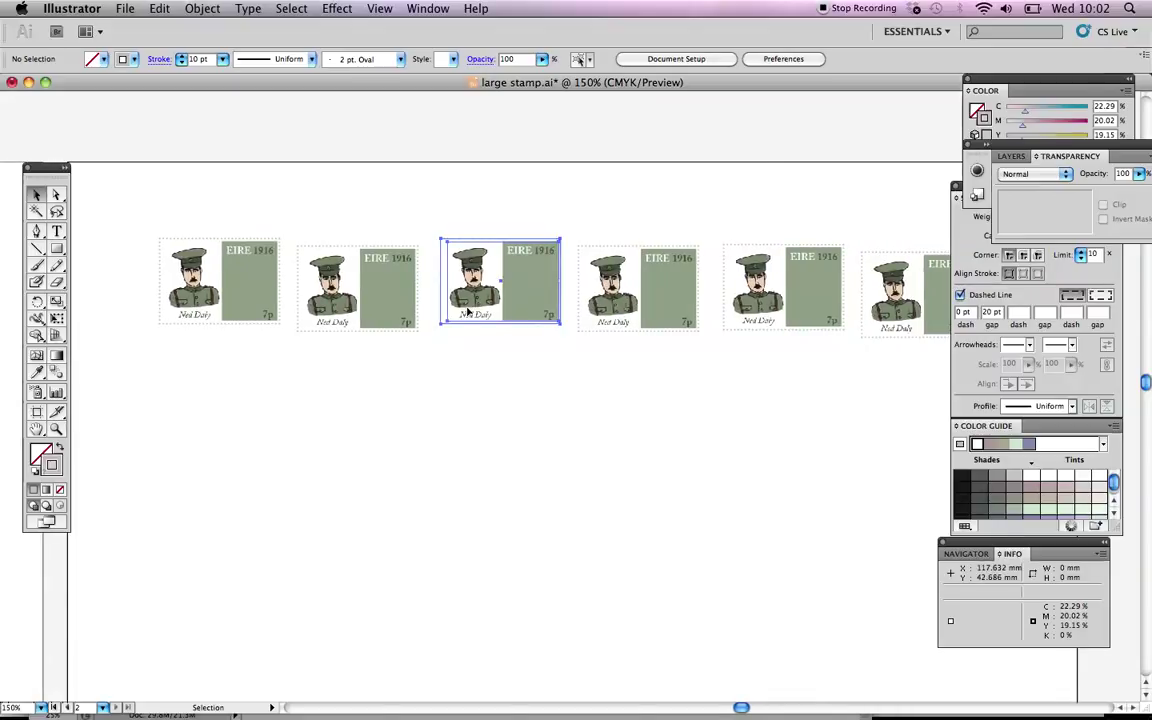
{"action": "left_click_drag", "start_coordinate": [467, 311], "coordinate": [457, 312]}
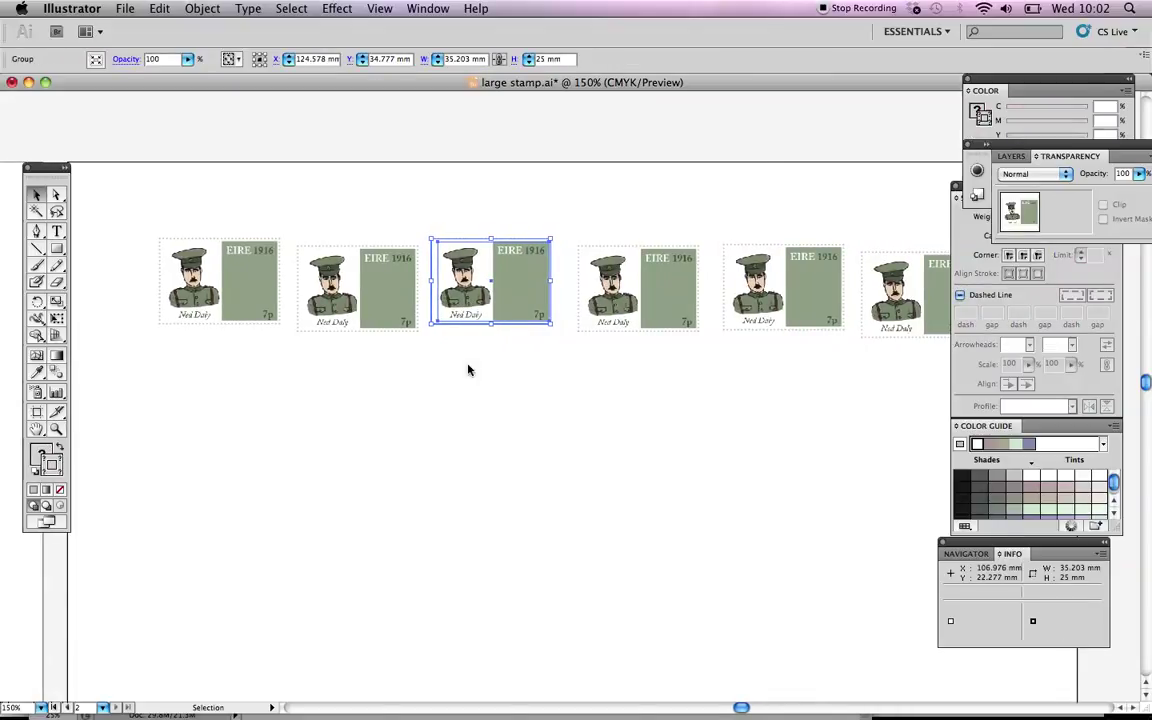
{"action": "left_click", "coordinate": [467, 370]}
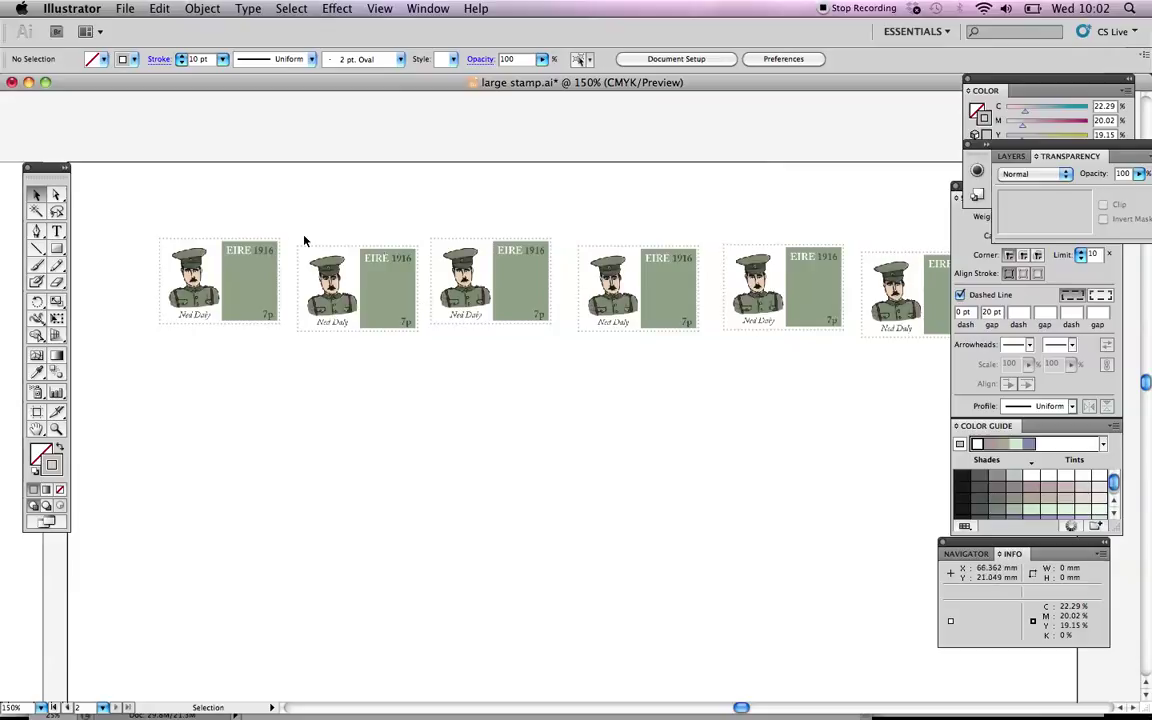
{"action": "key", "text": "super+minus"}
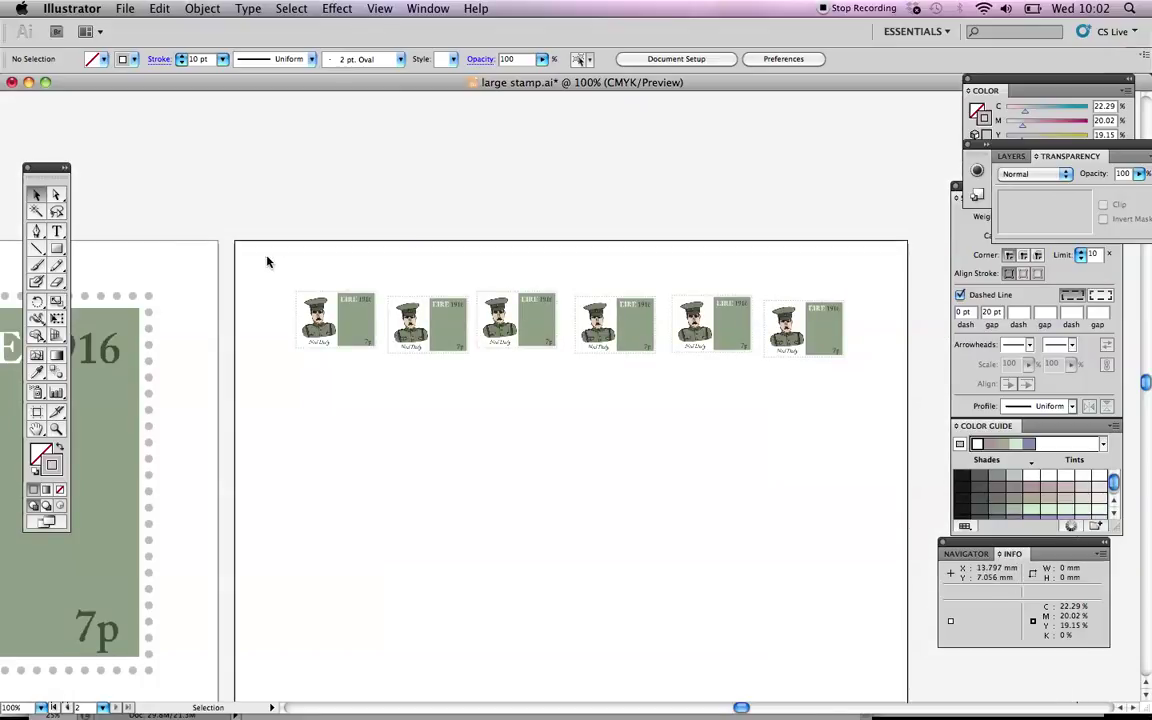
Step: Align the six stamps by their top edges and distribute them by horizontal centres
{"action": "left_click_drag", "start_coordinate": [266, 262], "coordinate": [873, 360]}
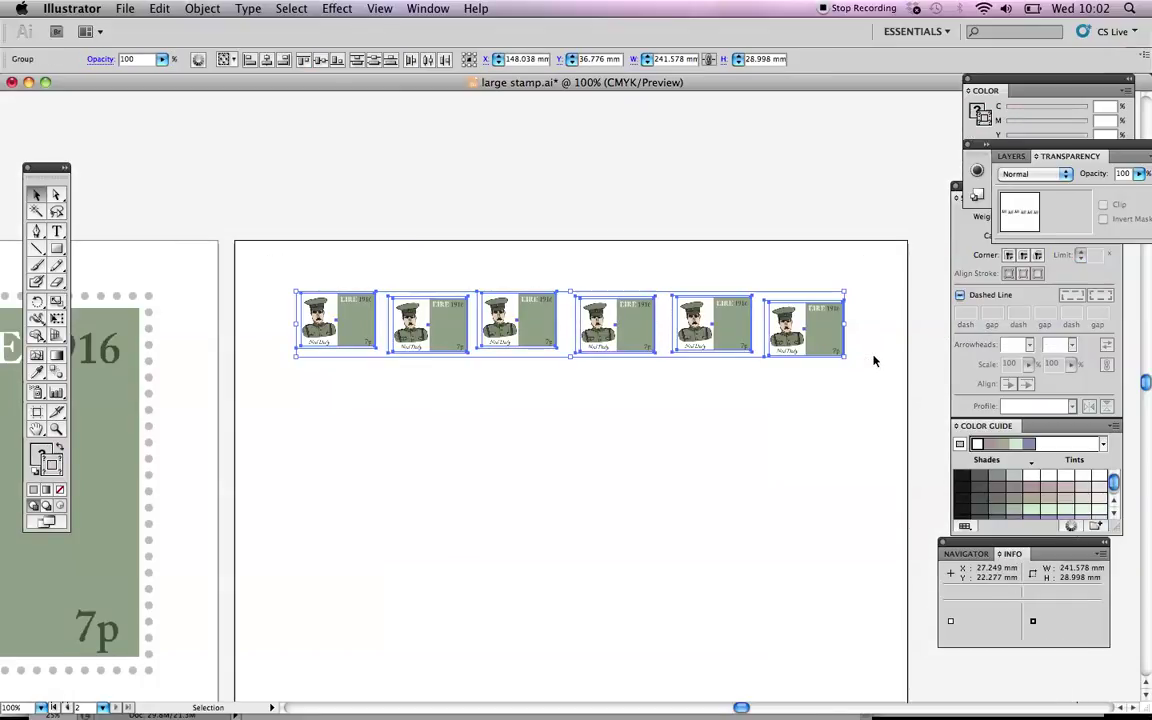
{"action": "left_click", "coordinate": [303, 63]}
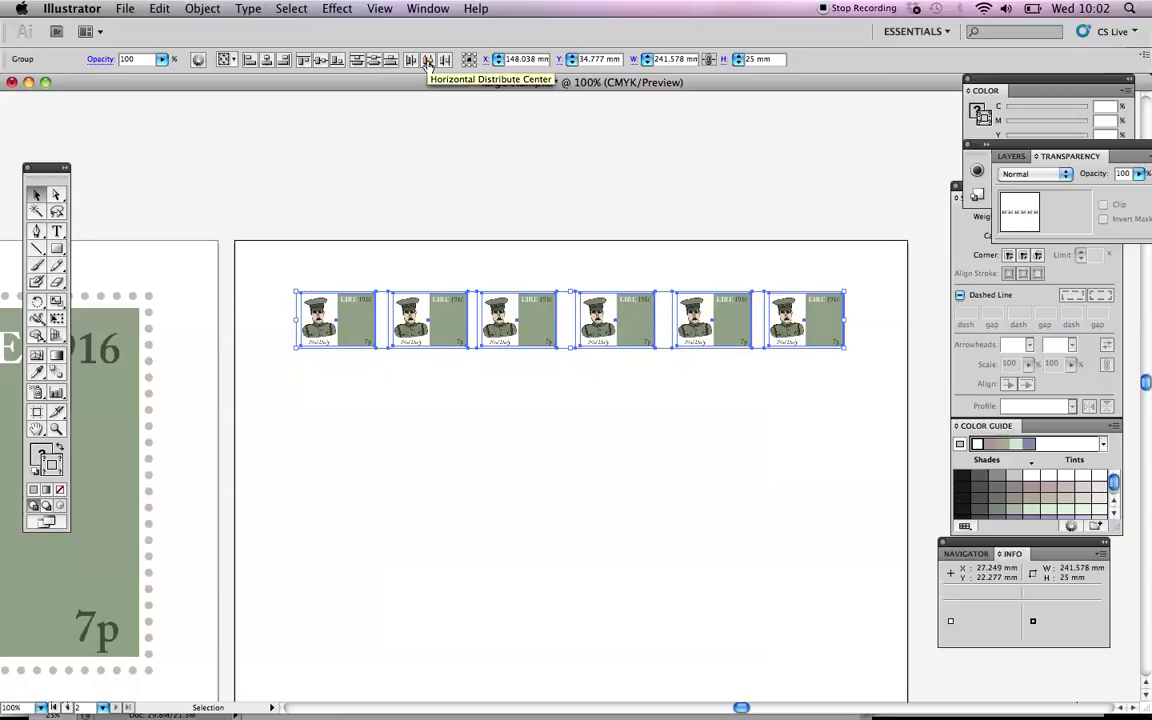
{"action": "left_click", "coordinate": [427, 61]}
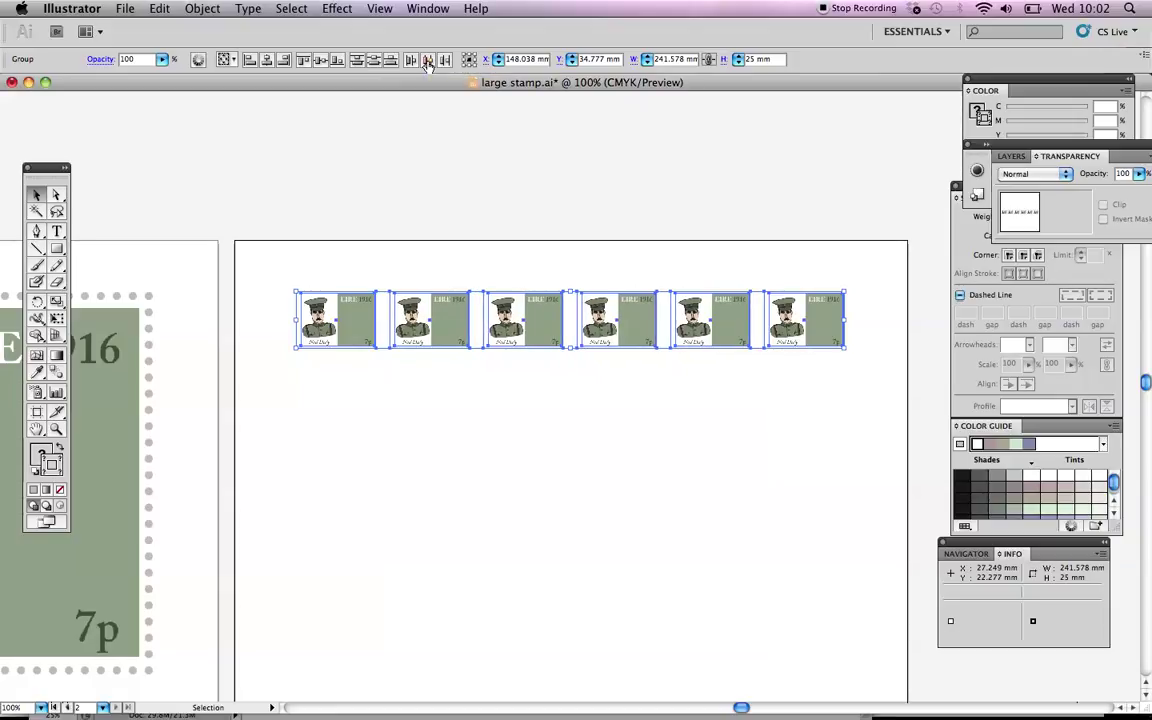
{"action": "left_click", "coordinate": [283, 272]}
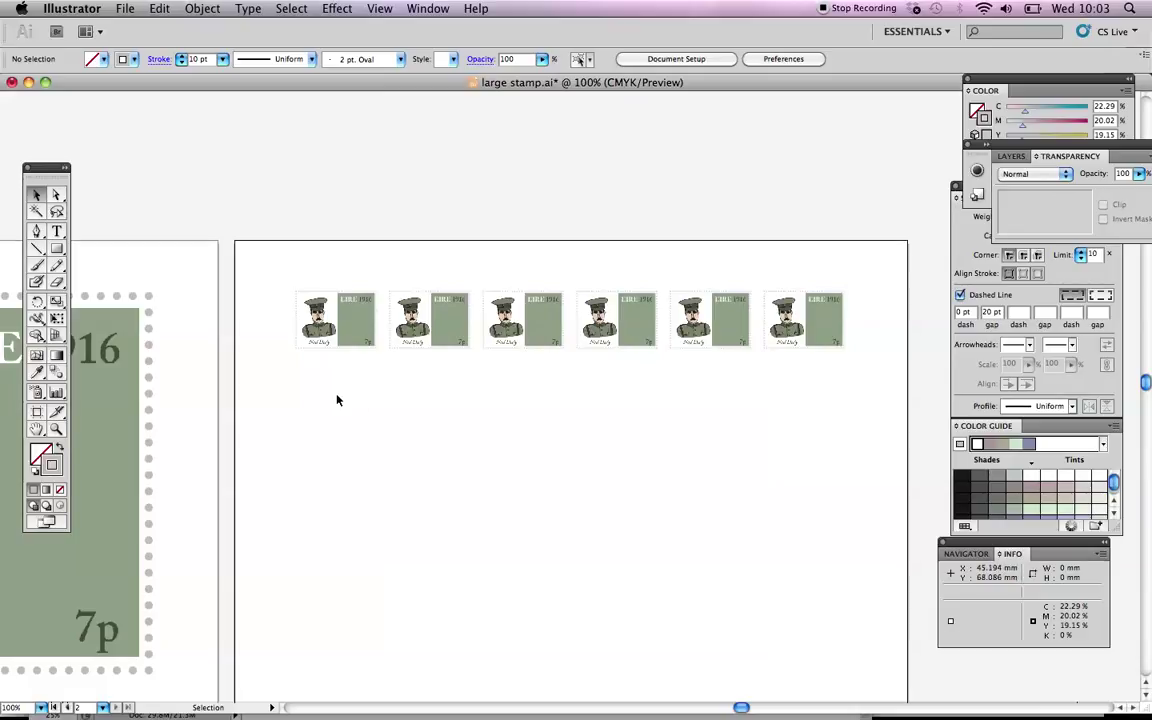
Step: Group the six stamps into one row, then copy and paste the row
{"action": "left_click_drag", "start_coordinate": [266, 259], "coordinate": [858, 381]}
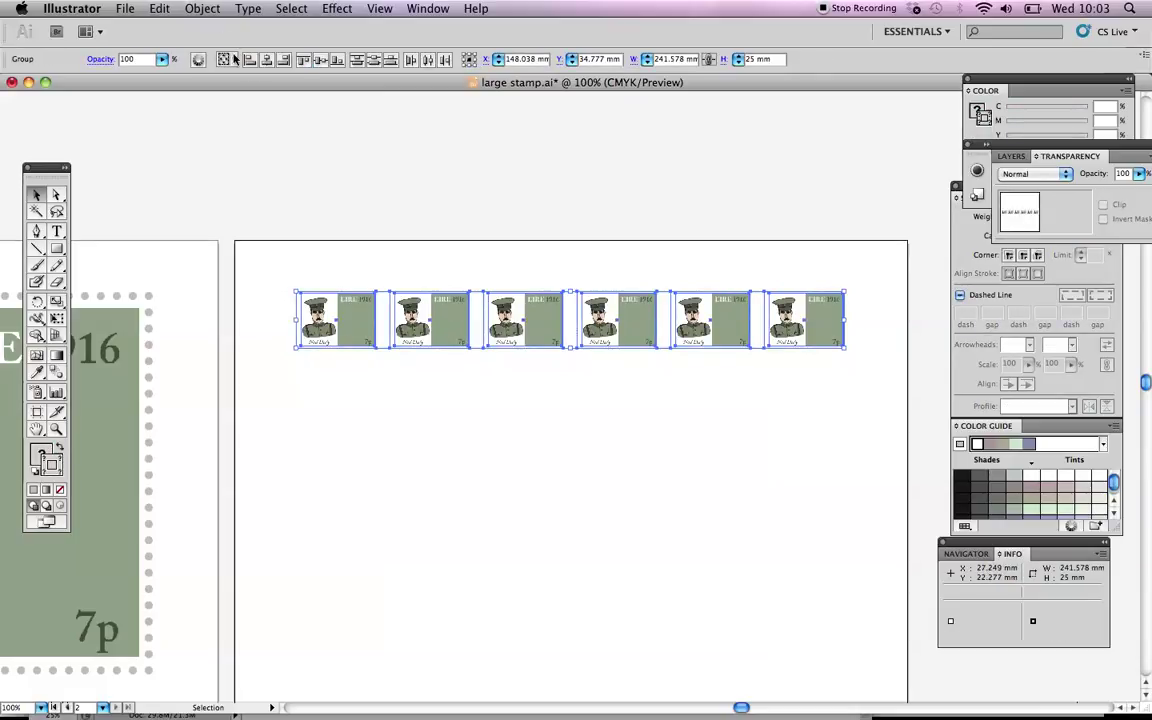
{"action": "left_click", "coordinate": [205, 9]}
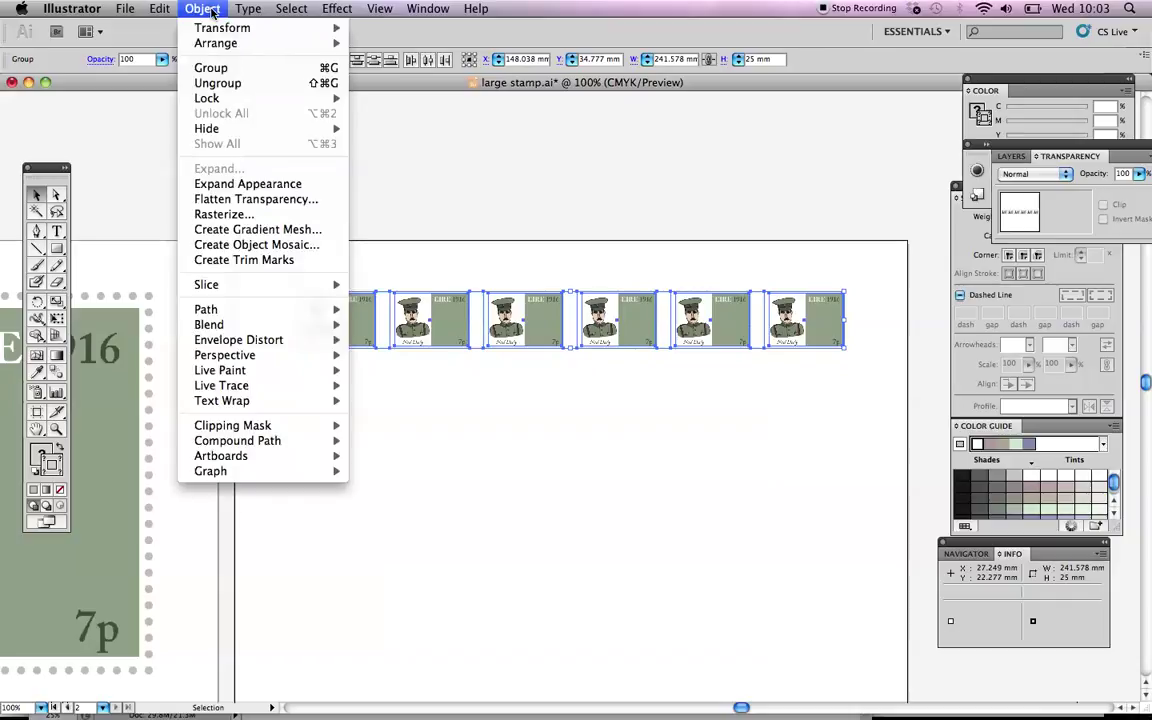
{"action": "left_click", "coordinate": [222, 66]}
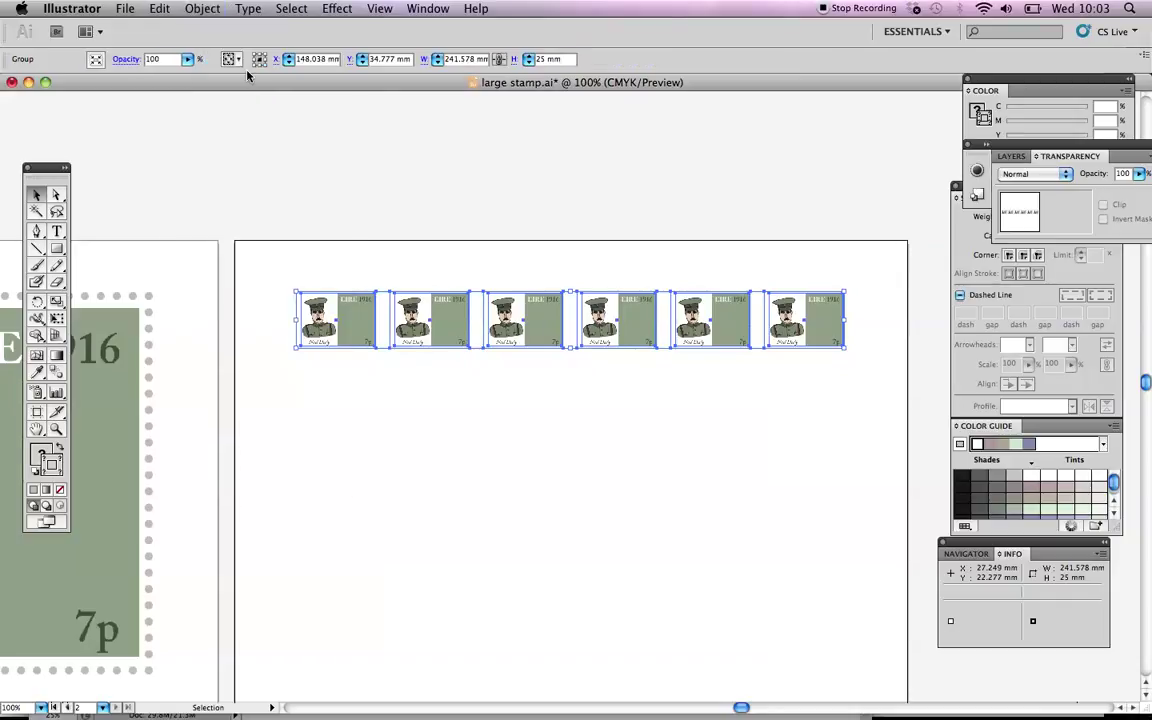
{"action": "left_click", "coordinate": [158, 9]}
{"action": "left_click", "coordinate": [173, 84]}
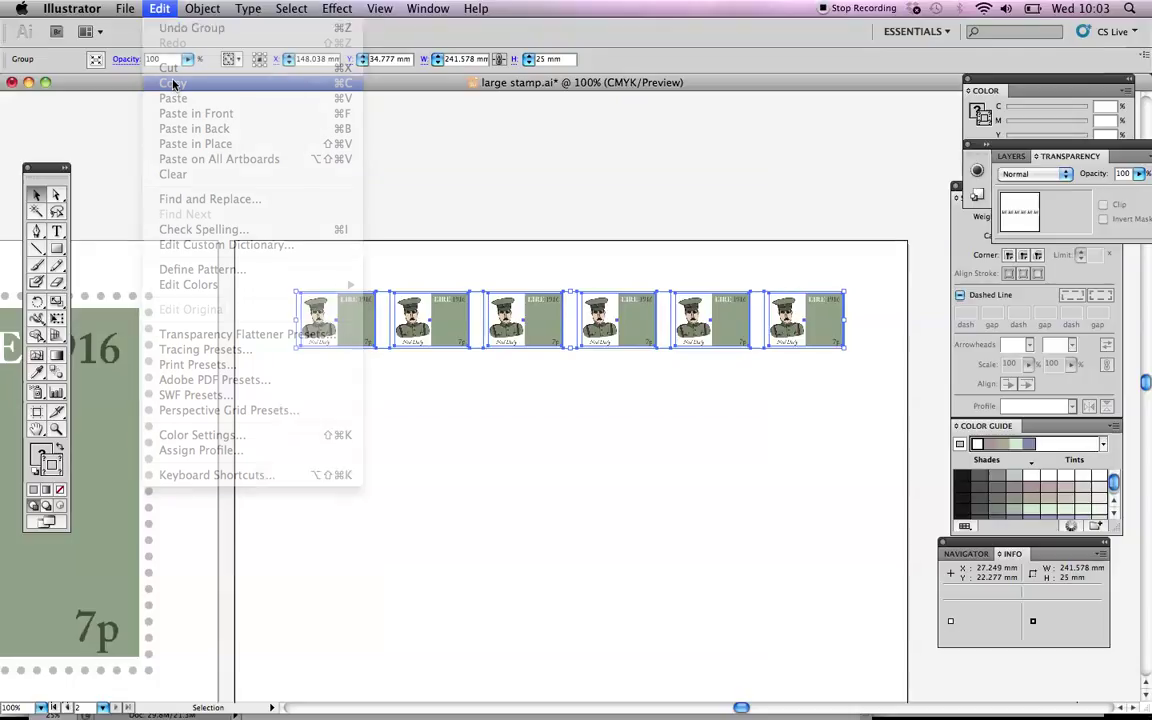
{"action": "left_click", "coordinate": [159, 9]}
{"action": "left_click", "coordinate": [175, 98]}
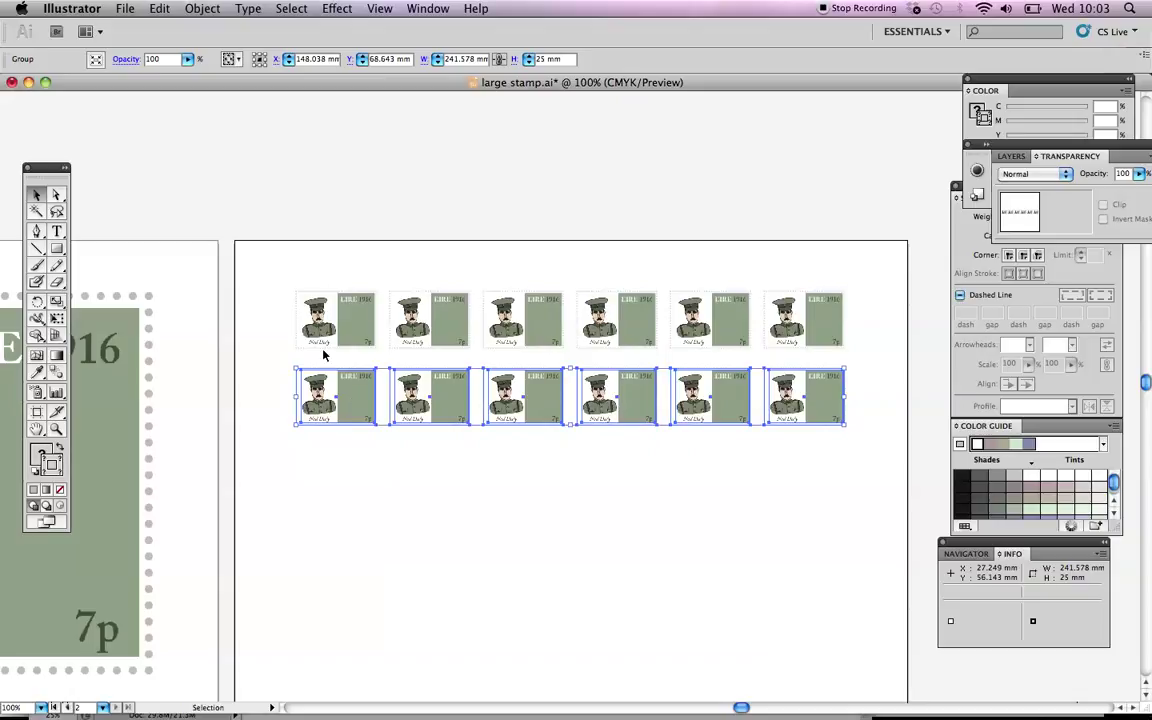
{"action": "left_click", "coordinate": [160, 9]}
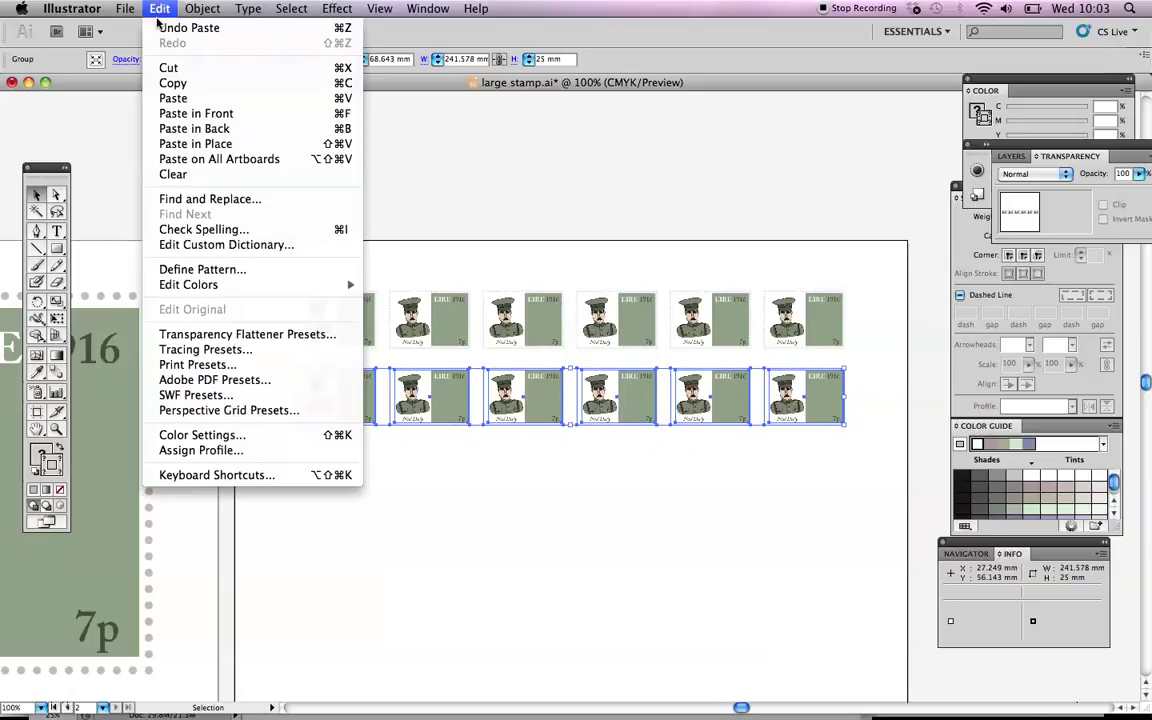
{"action": "left_click", "coordinate": [178, 99]}
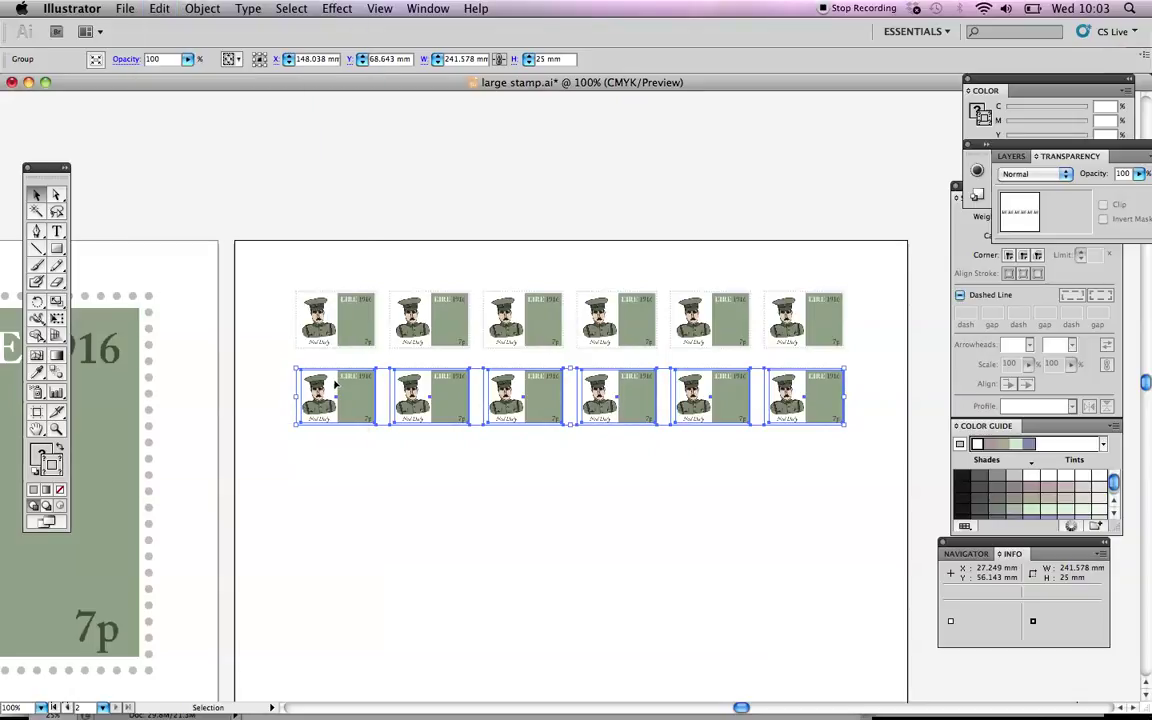
Step: Duplicate the stamp row down the artboard until there are five rows of six
{"action": "left_click_drag", "start_coordinate": [337, 390], "coordinate": [359, 482]}
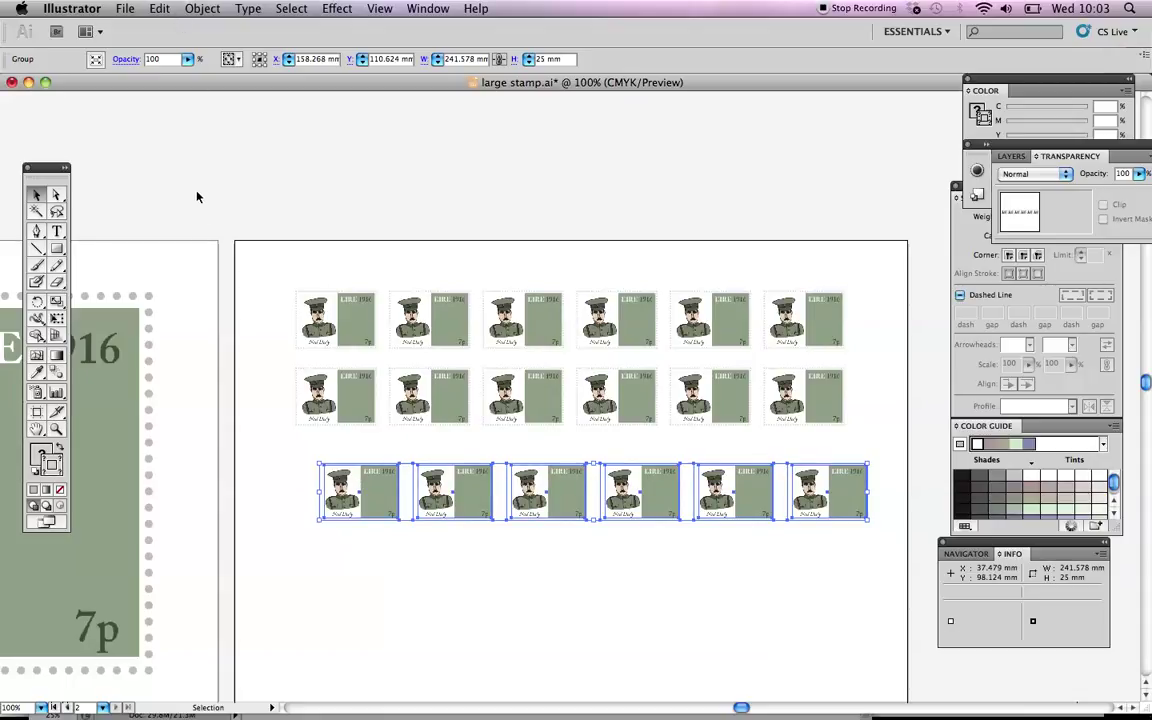
{"action": "left_click", "coordinate": [370, 402]}
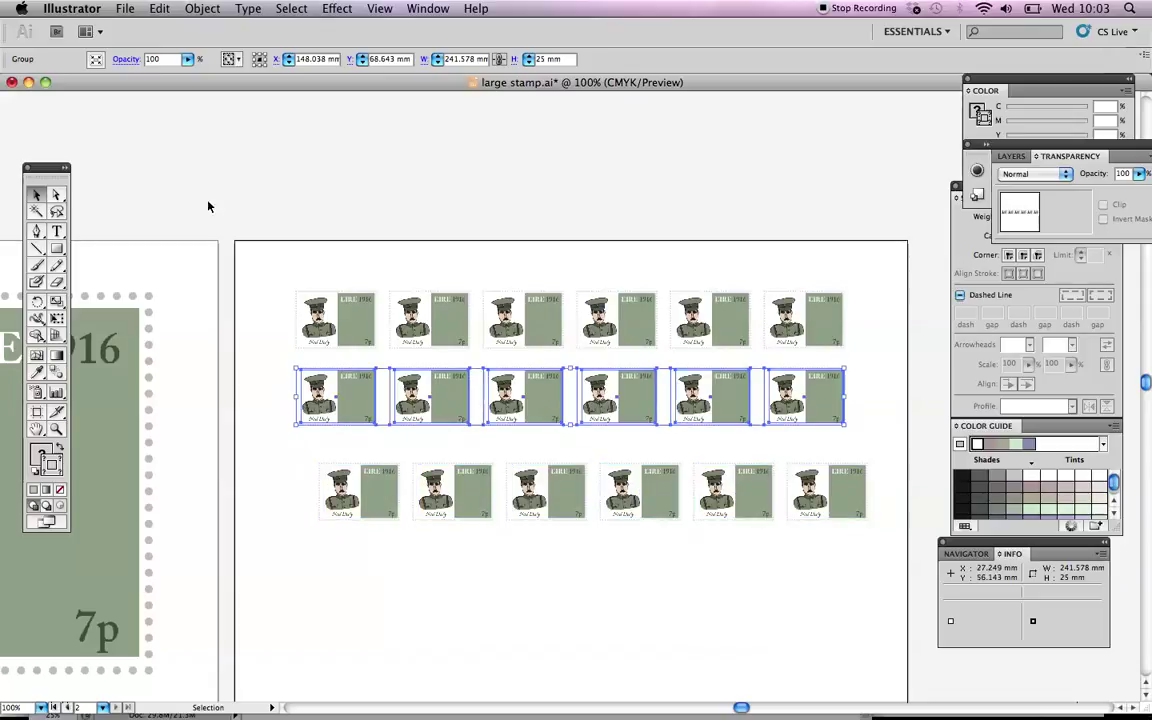
{"action": "left_click_drag", "start_coordinate": [370, 402], "coordinate": [342, 586]}
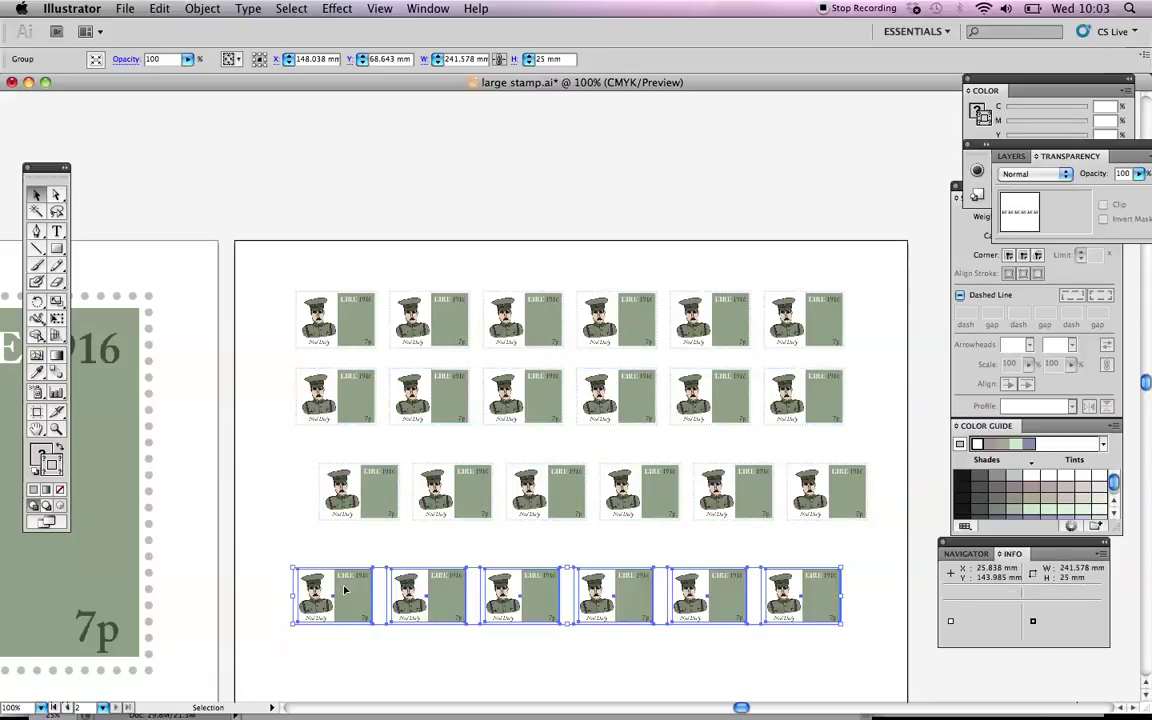
{"action": "scroll", "coordinate": [344, 590], "scroll_direction": "down", "scroll_amount": 2}
{"action": "scroll", "coordinate": [344, 590], "scroll_direction": "down", "scroll_amount": 1}
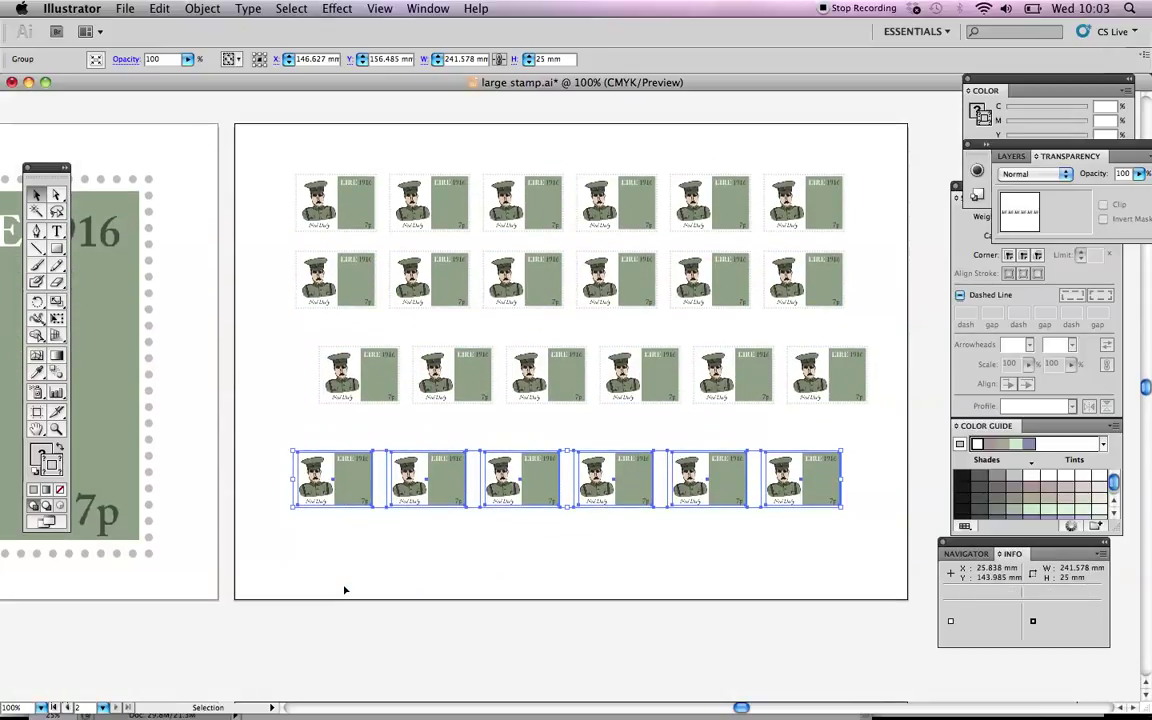
{"action": "left_click_drag", "start_coordinate": [355, 472], "coordinate": [354, 458]}
{"action": "key", "text": "super+c"}
{"action": "key", "text": "super+v"}
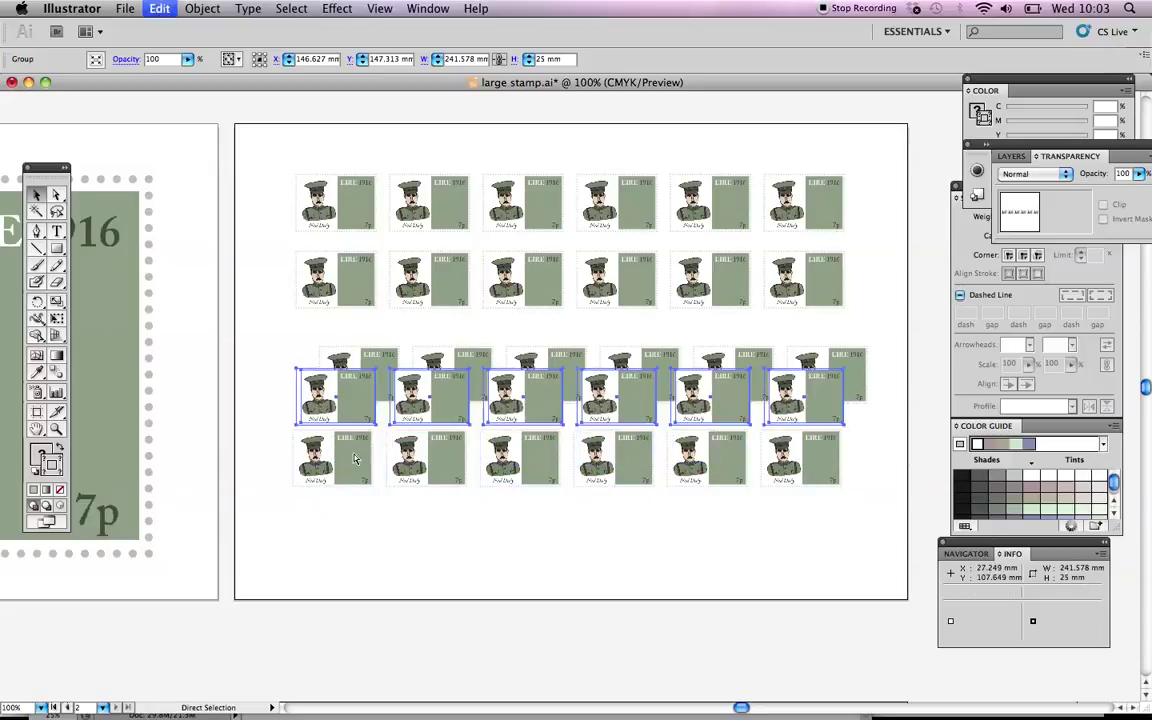
{"action": "left_click_drag", "start_coordinate": [360, 392], "coordinate": [379, 533]}
{"action": "left_click_drag", "start_coordinate": [350, 458], "coordinate": [360, 461]}
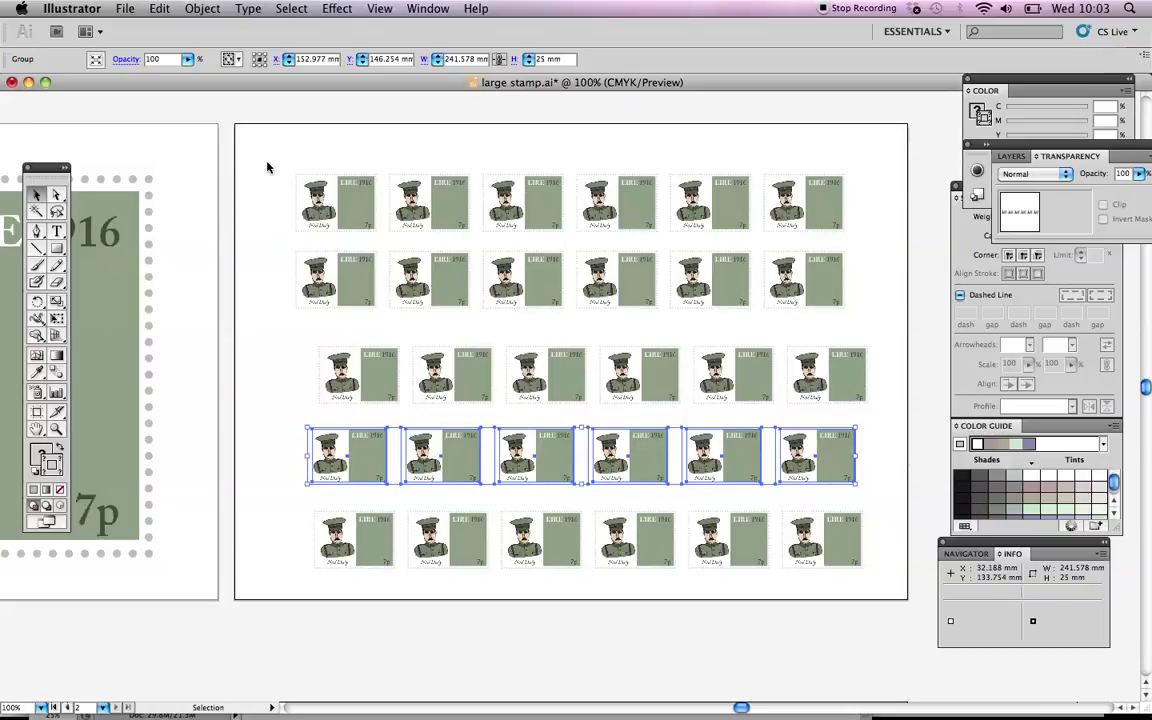
Step: Align all five stamp rows on their left edges and distribute them by vertical centres
{"action": "left_click_drag", "start_coordinate": [267, 167], "coordinate": [888, 586]}
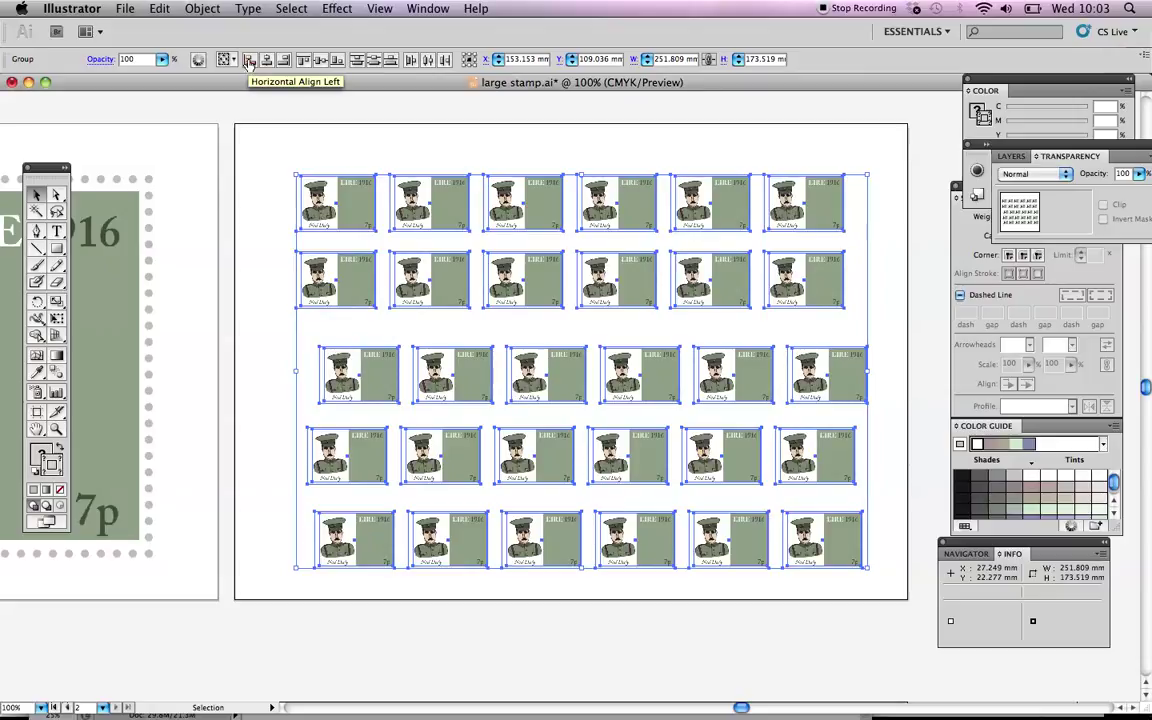
{"action": "left_click", "coordinate": [250, 62]}
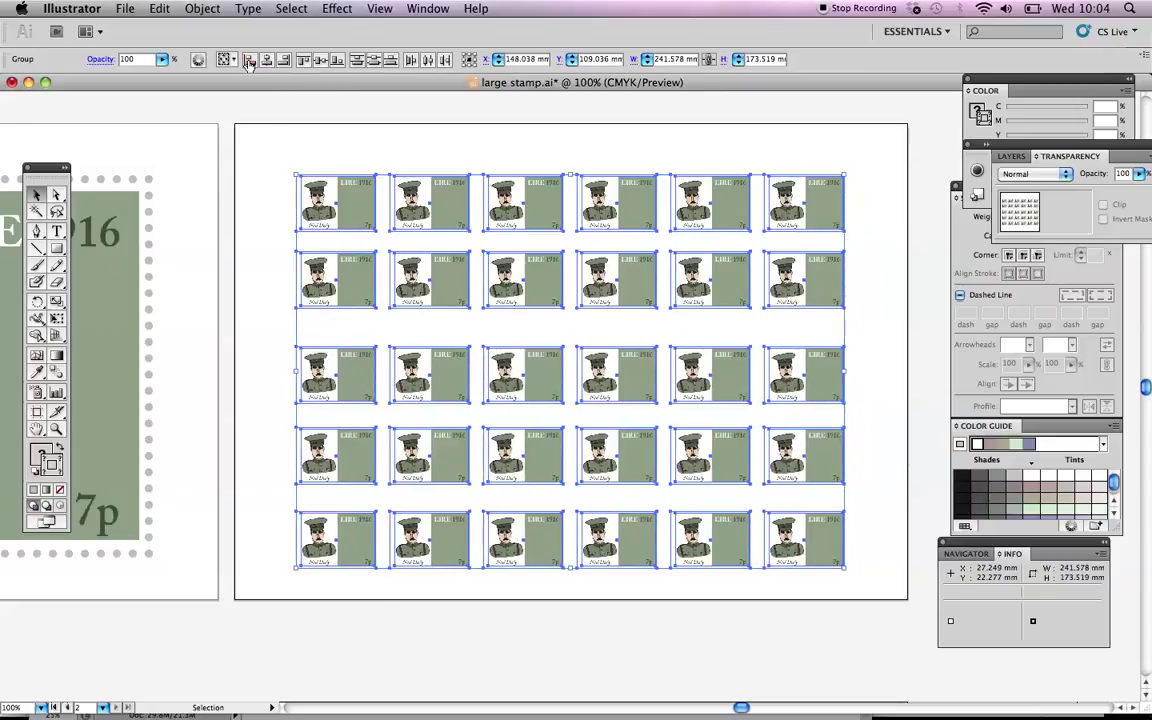
{"action": "left_click", "coordinate": [374, 61]}
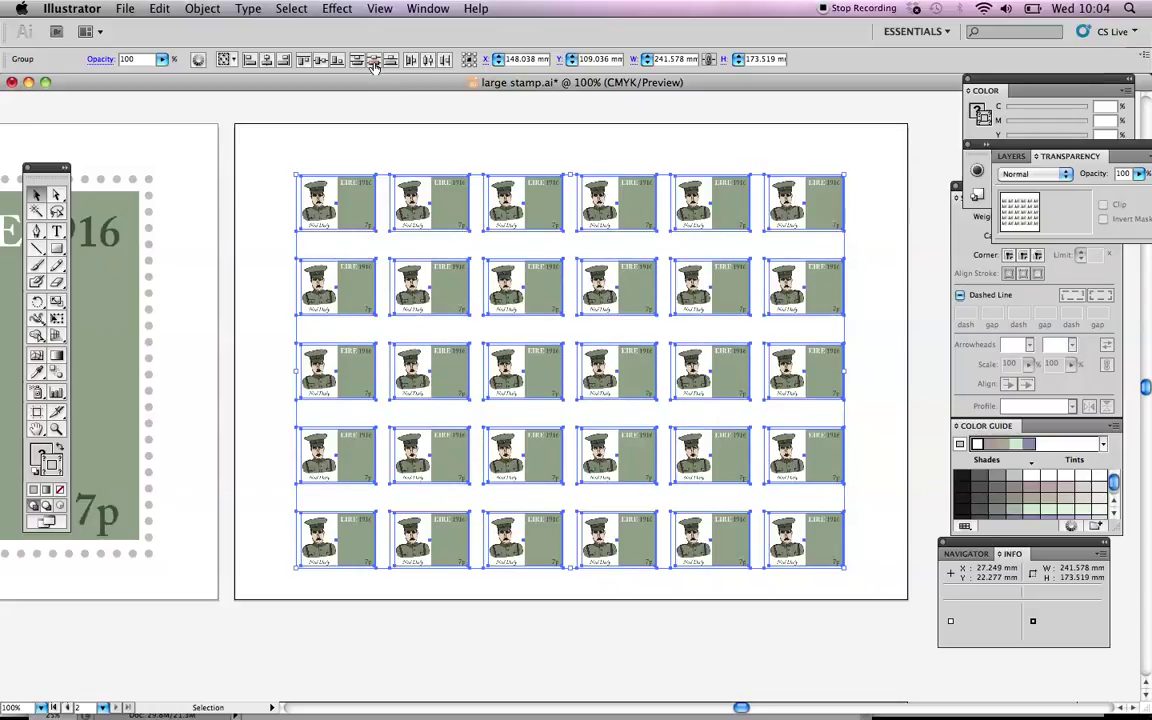
{"action": "left_click", "coordinate": [310, 154]}
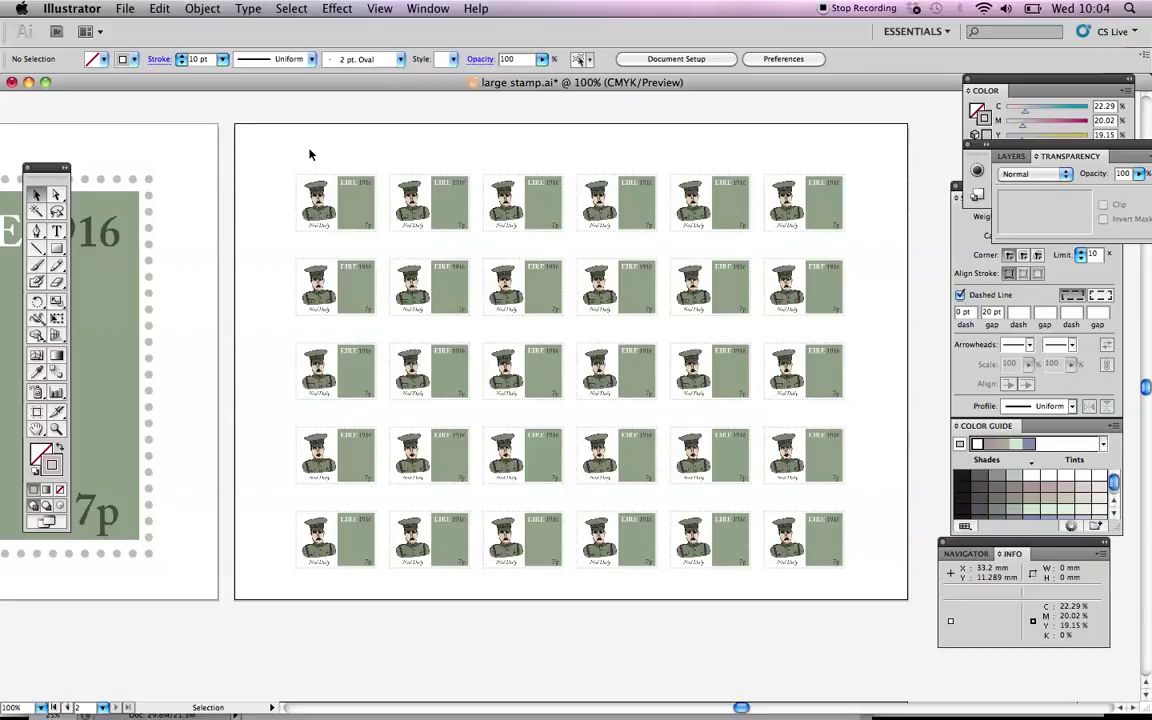
Step: Zoom to 300% and pan around the sheet to inspect the EIRE 1916 7p stamps
{"action": "key", "text": "super+equal"}
{"action": "key", "text": "super+equal"}
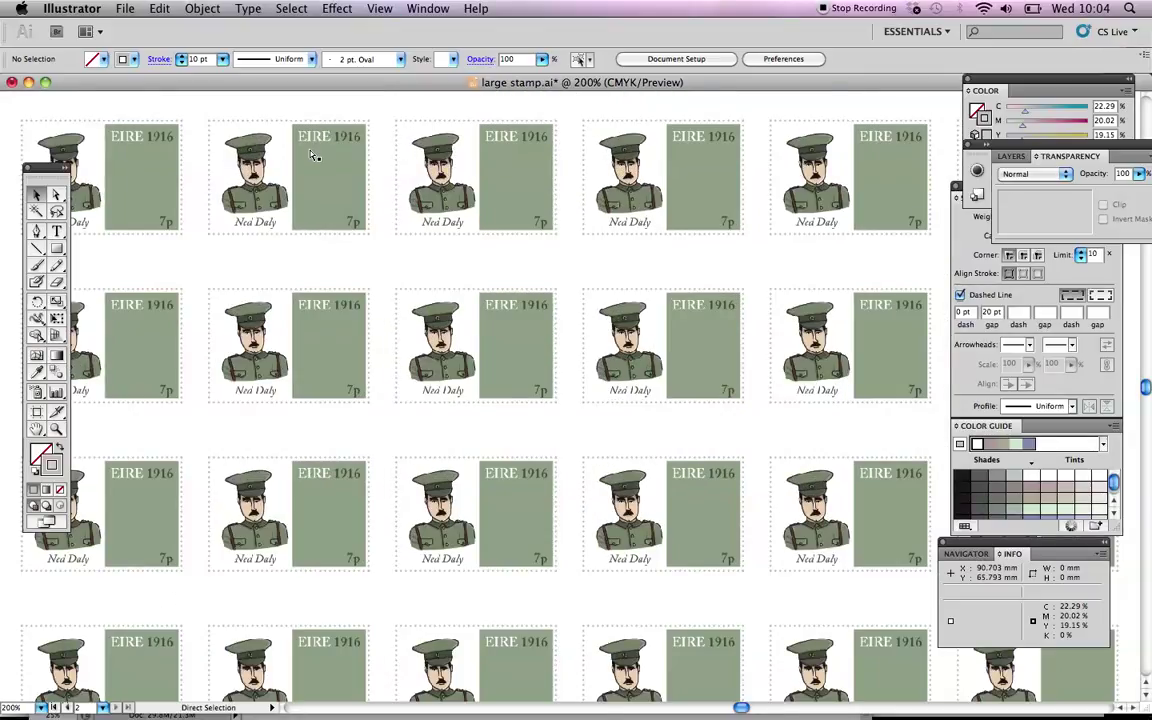
{"action": "key", "text": "super+equal"}
{"action": "scroll", "coordinate": [383, 250], "scroll_direction": "left", "scroll_amount": 5}
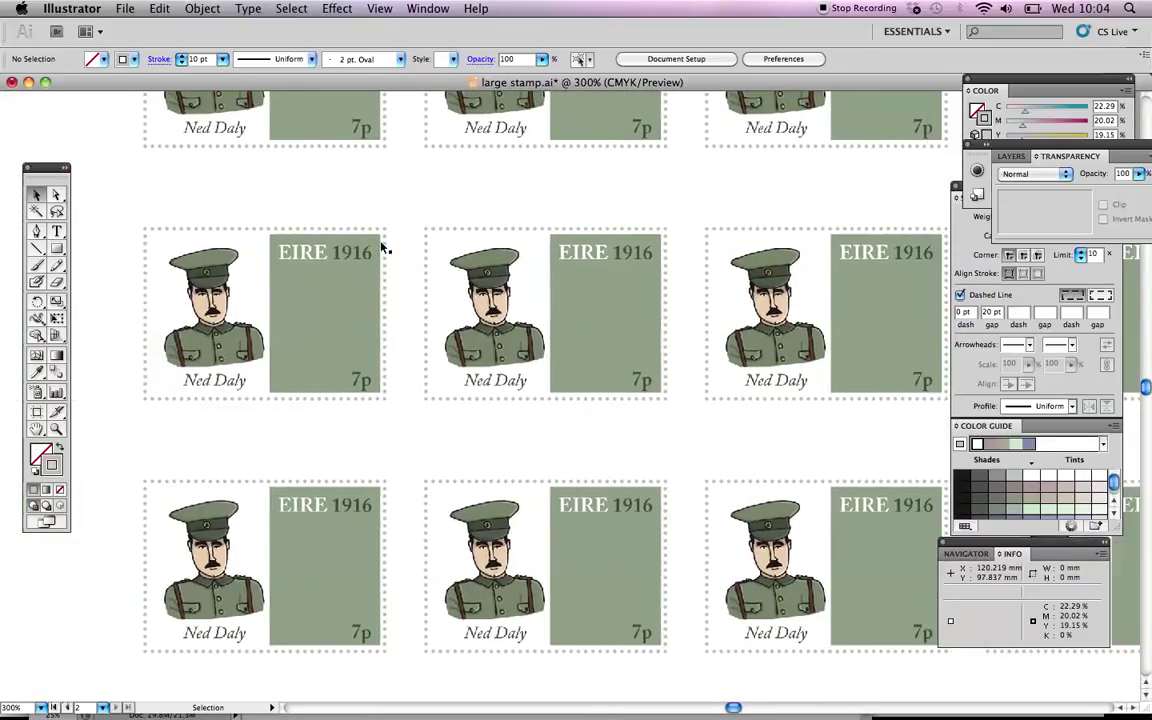
{"action": "scroll", "coordinate": [381, 248], "scroll_direction": "down", "scroll_amount": 3}
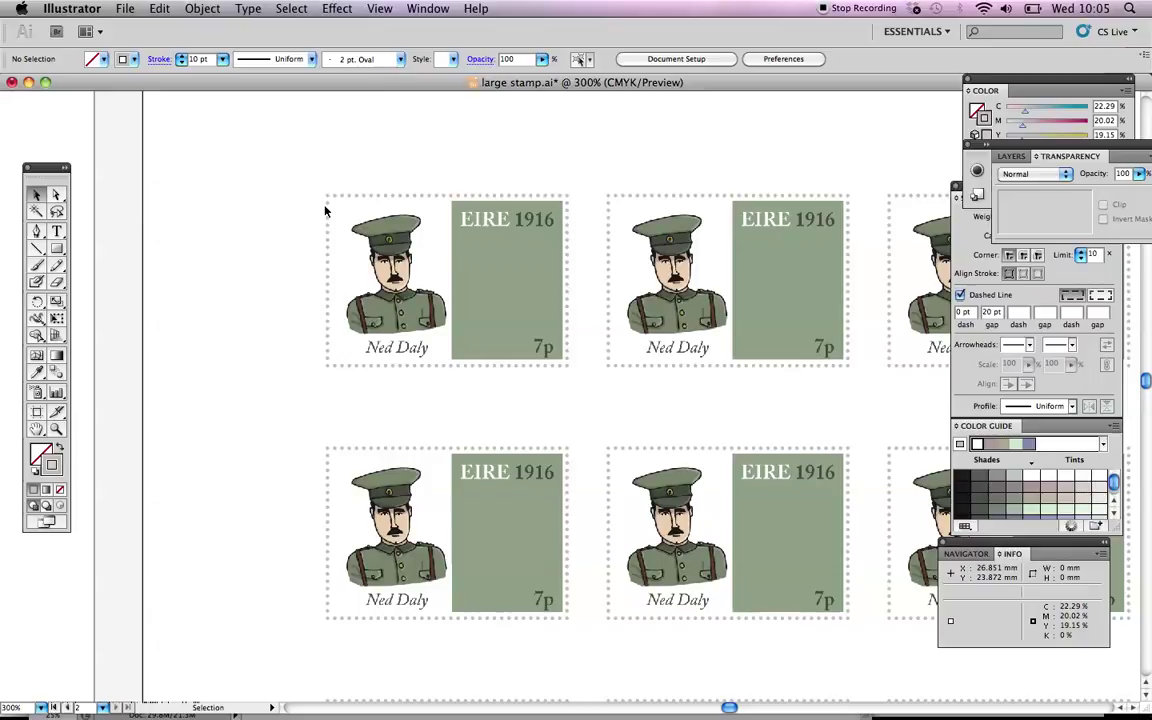
Step: Save large stamp.ai, confirming the save prompt
{"action": "key", "text": "super+s"}
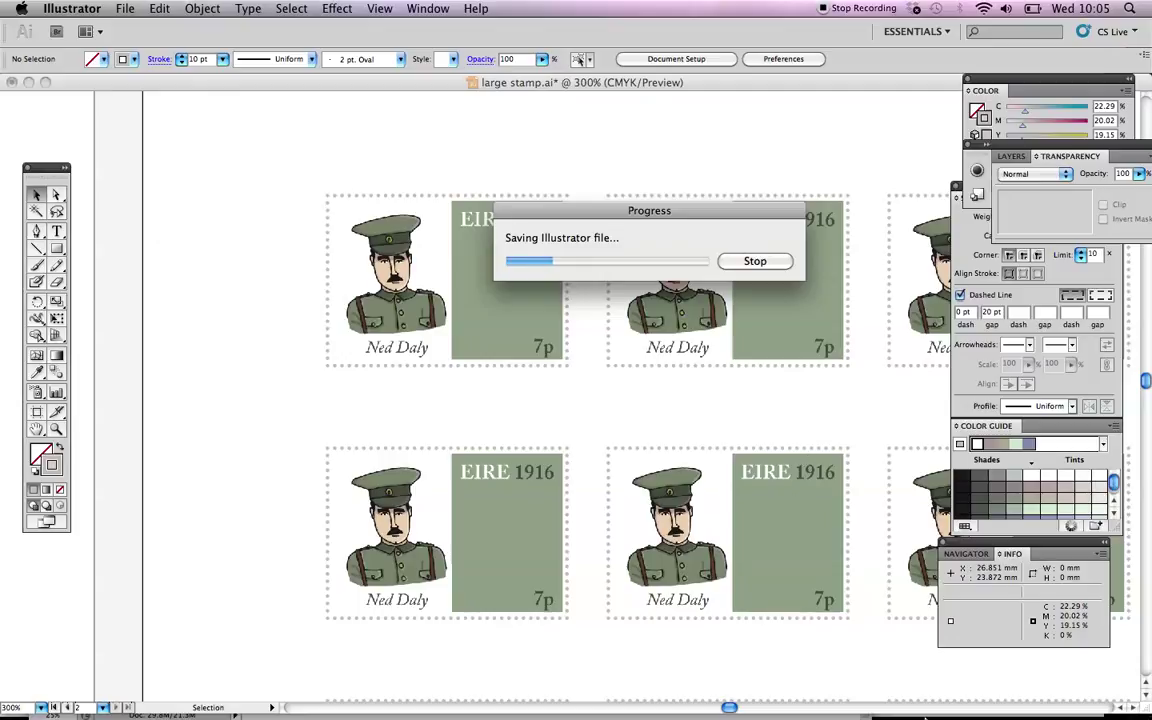
{"action": "mouse_move", "coordinate": [905, 705]}
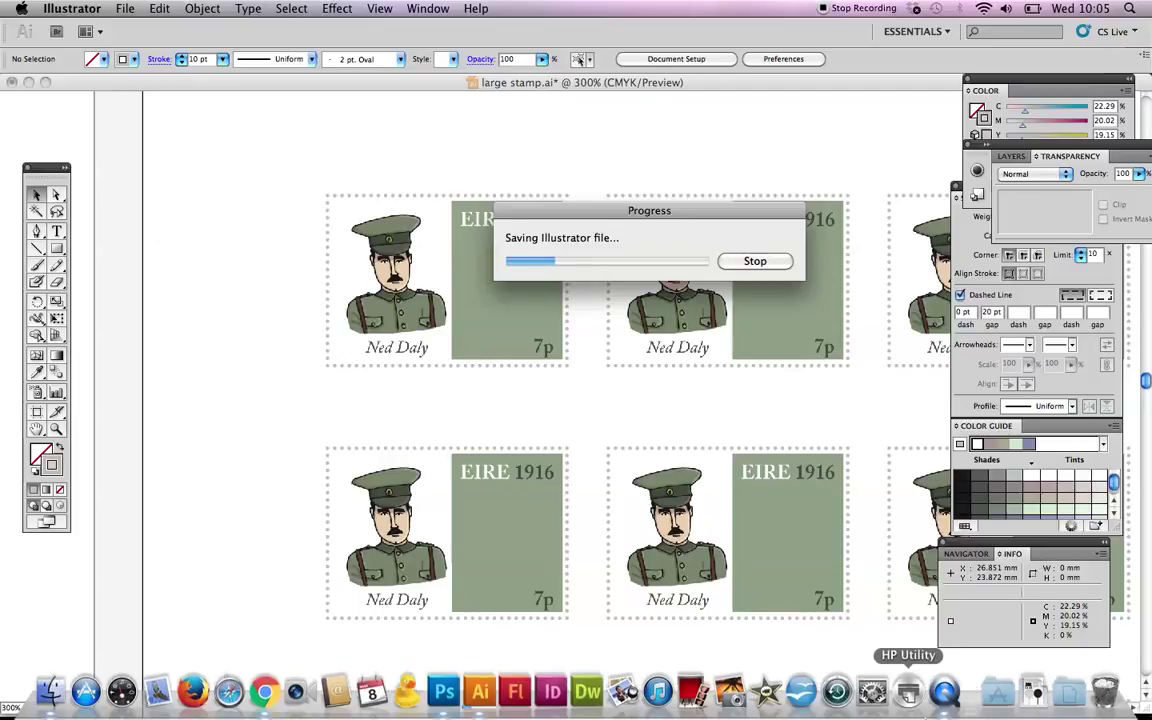
{"action": "left_click", "coordinate": [945, 702]}
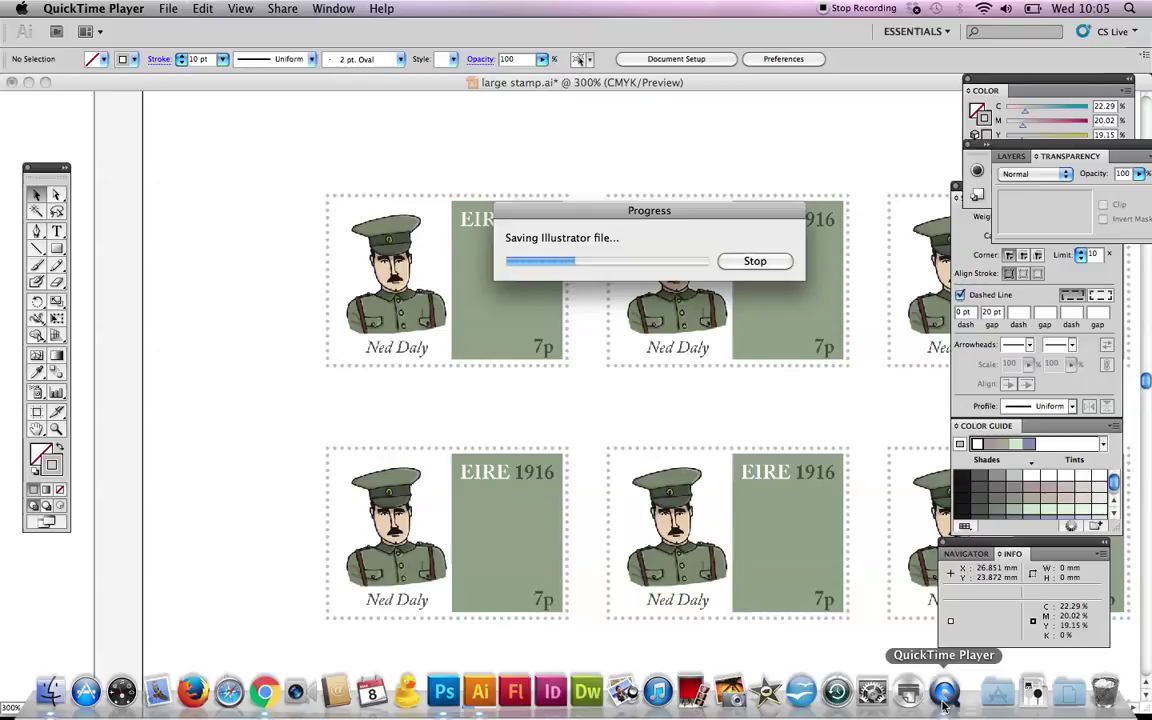